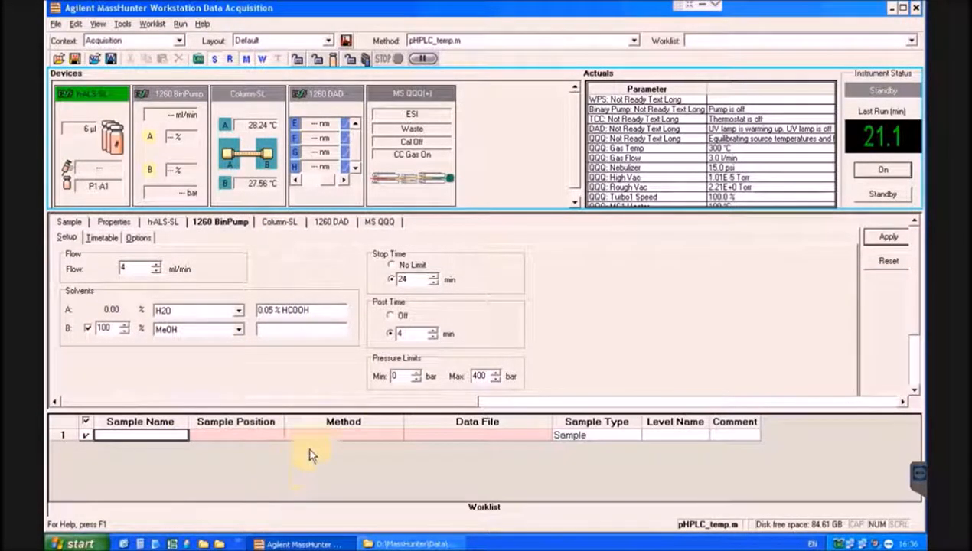
Rearrange the workspace so that only the method editor pane is displayed
click(263, 60)
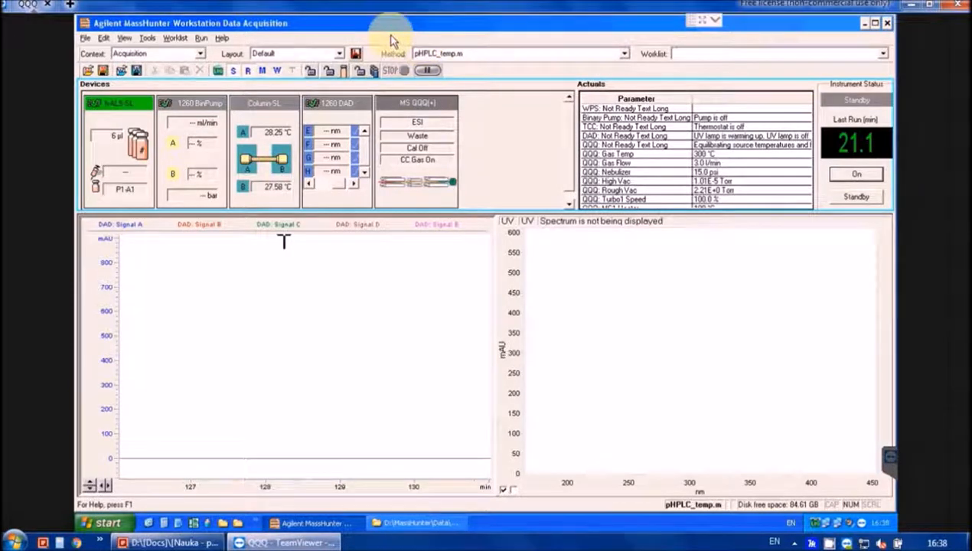
click(258, 72)
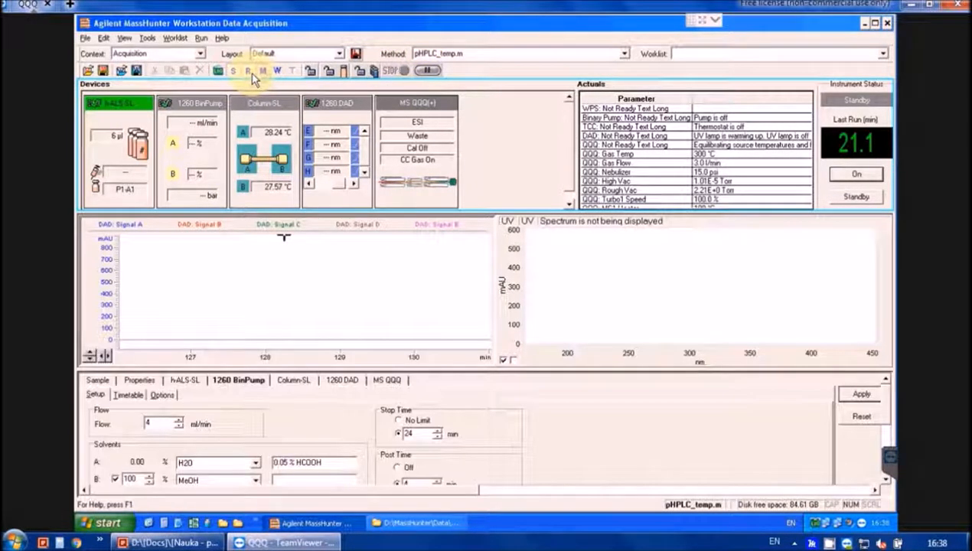
click(250, 73)
click(231, 69)
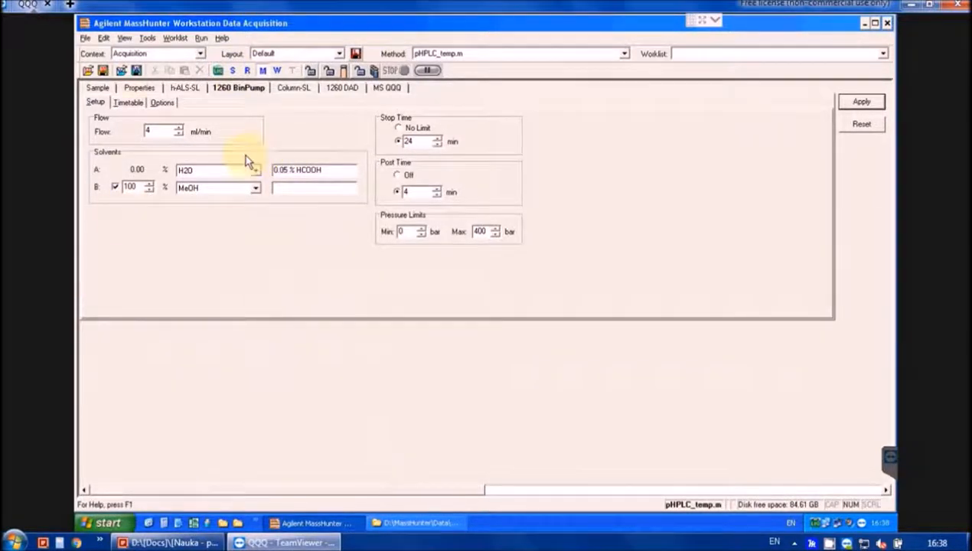
Review the method properties and the h-ALS-SL autosampler's injection volume setting, consulting the help topic on its setup parameters
click(141, 88)
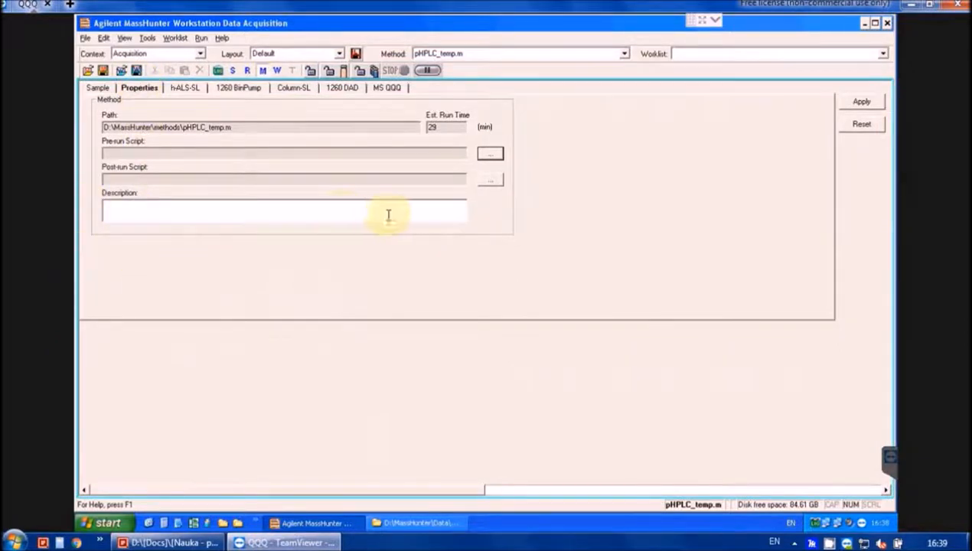
click(186, 89)
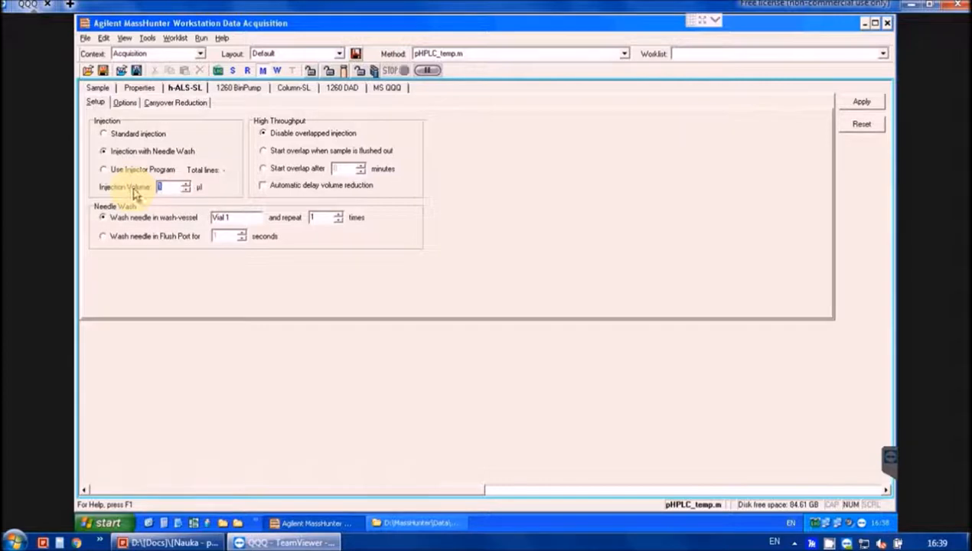
click(174, 185)
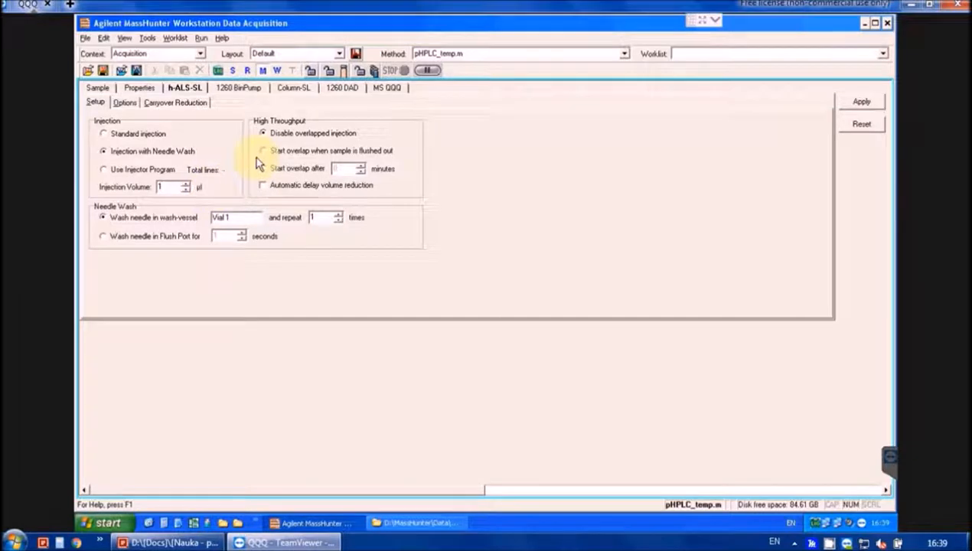
right_click(178, 188)
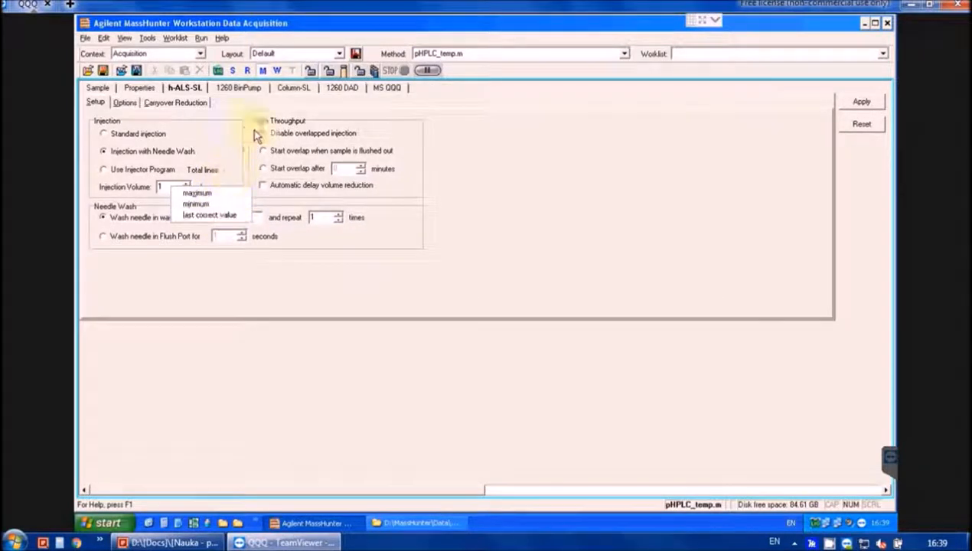
click(236, 144)
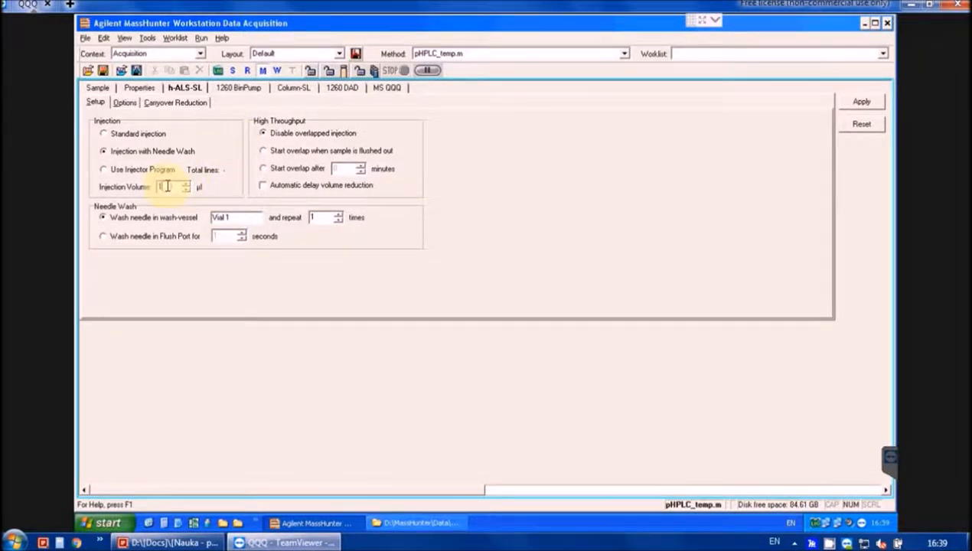
key(F1)
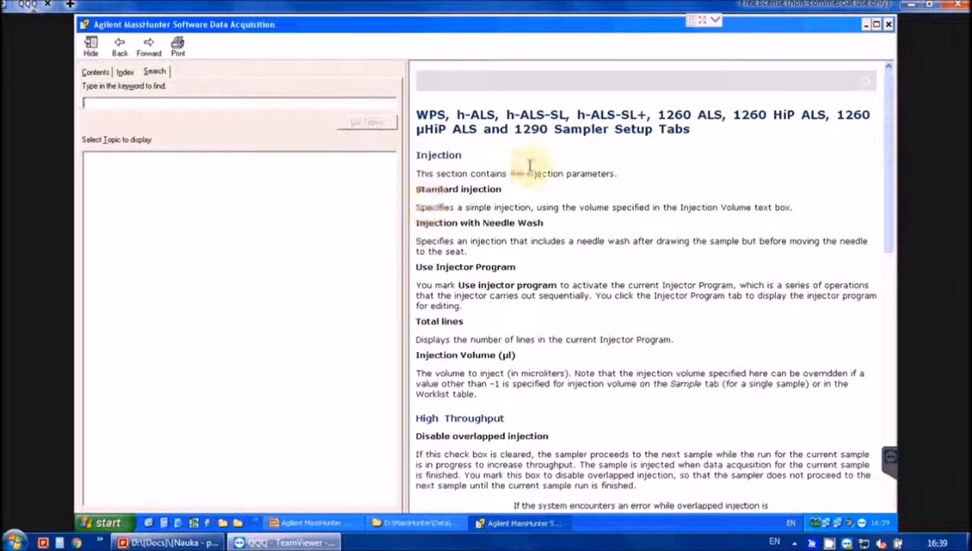
click(889, 24)
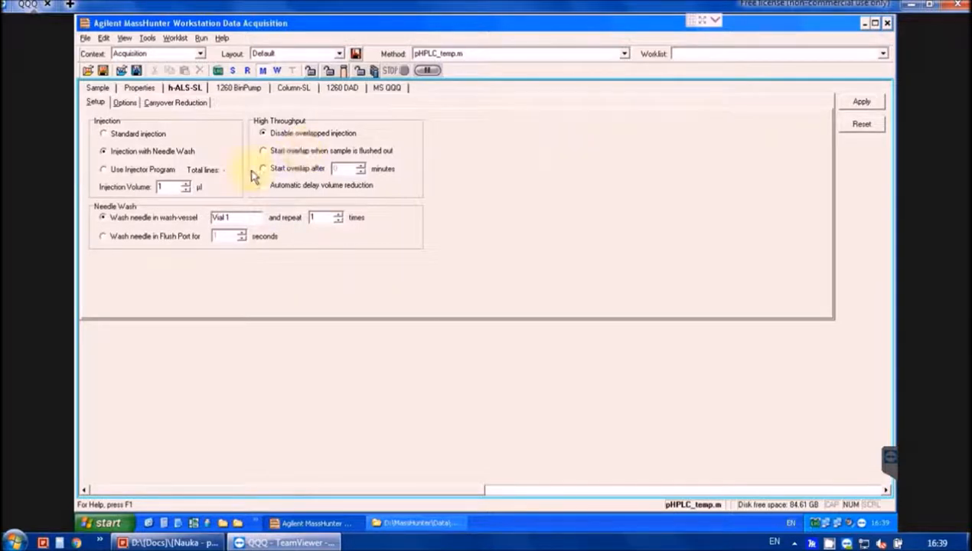
Examine the autosampler's needle wash vessel, draw position and vial bottom sensing settings
click(245, 216)
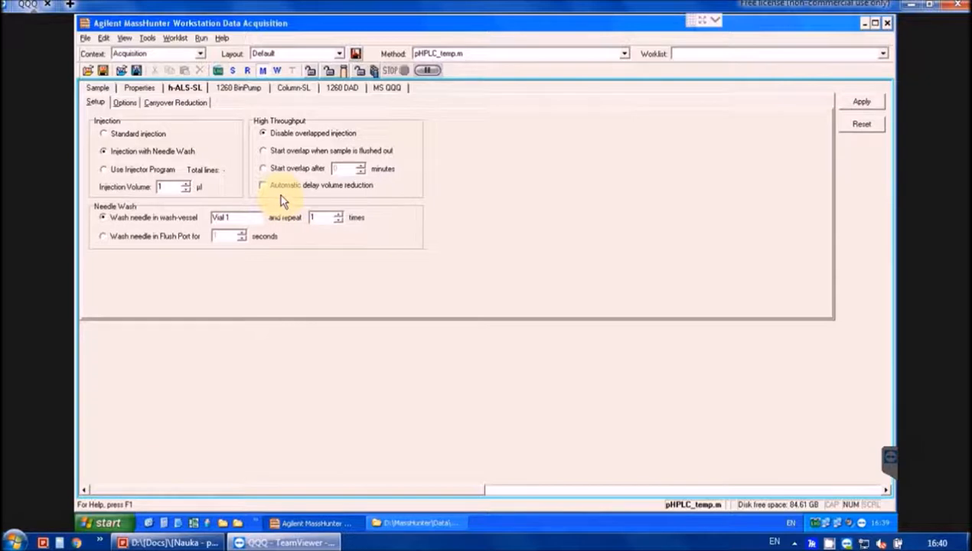
drag(237, 217, 210, 218)
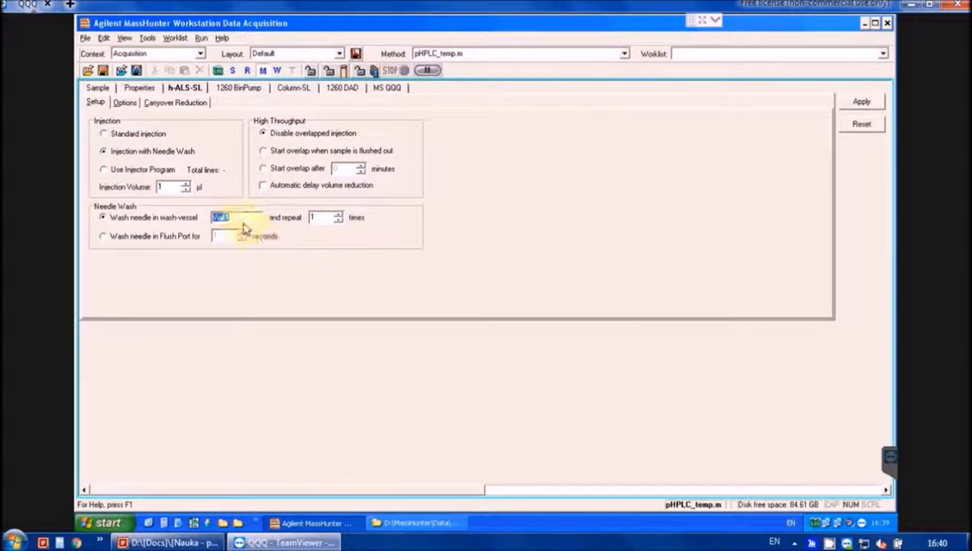
click(125, 102)
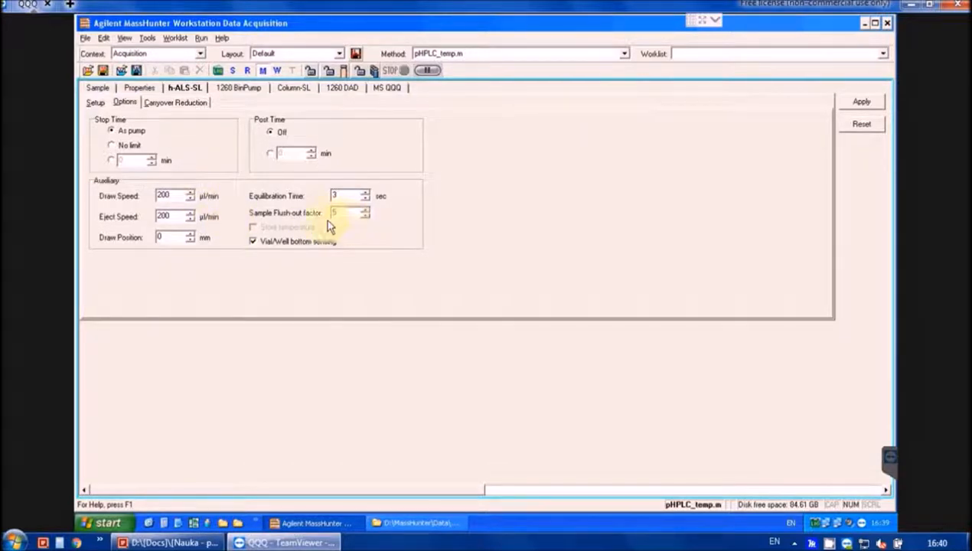
click(179, 238)
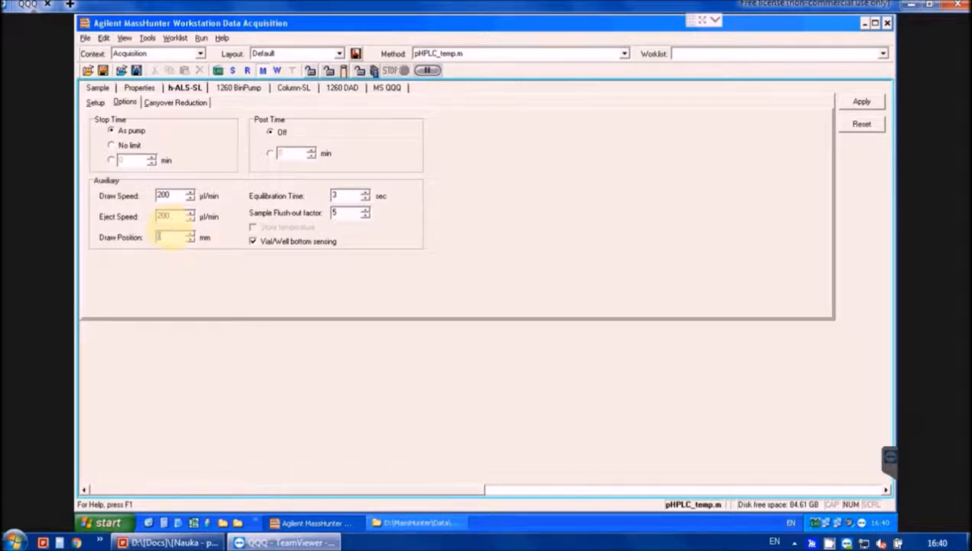
click(295, 241)
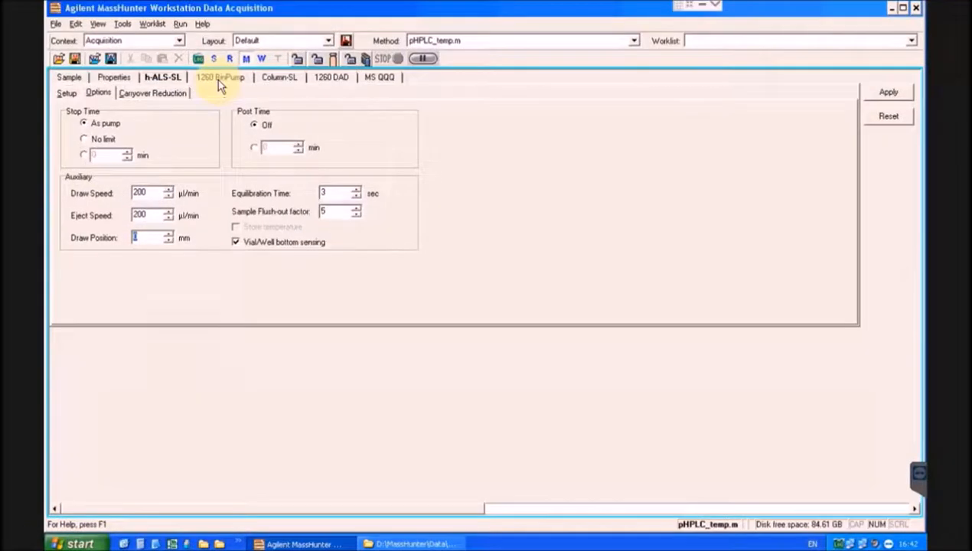
Set the 1260 BinPump flow to 1 ml/min and the share of solvent B (MeOH) to 30 %
click(237, 89)
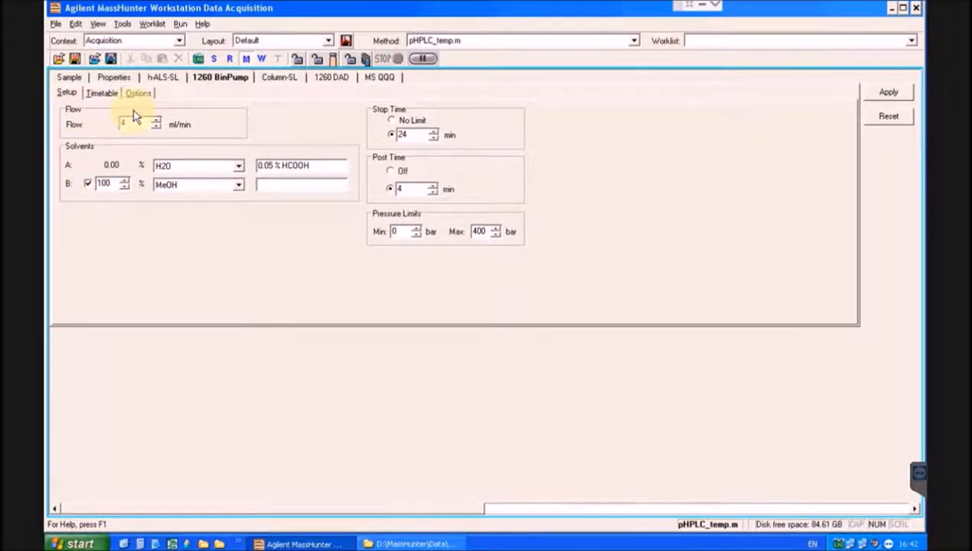
drag(134, 123, 91, 127)
text(1)
click(116, 185)
text(30)
click(277, 191)
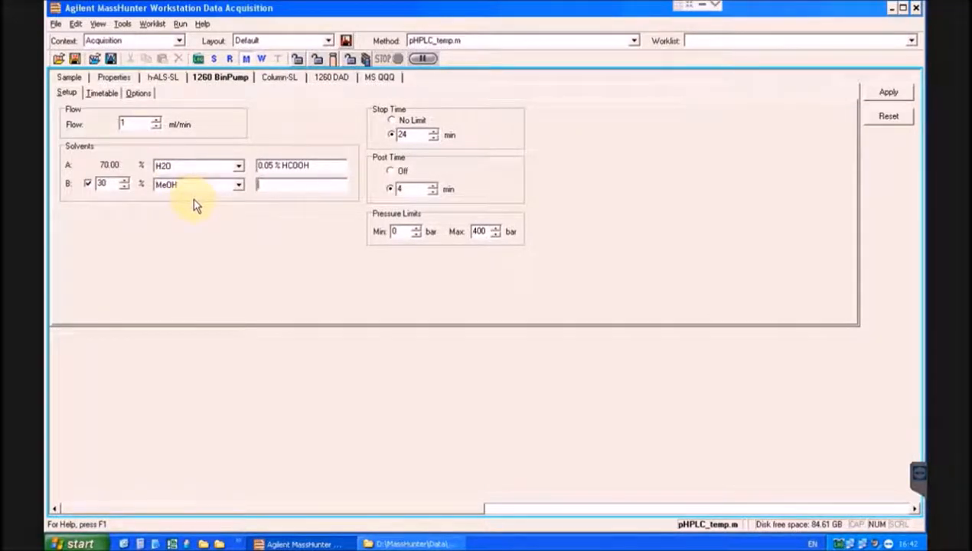
drag(326, 165, 255, 163)
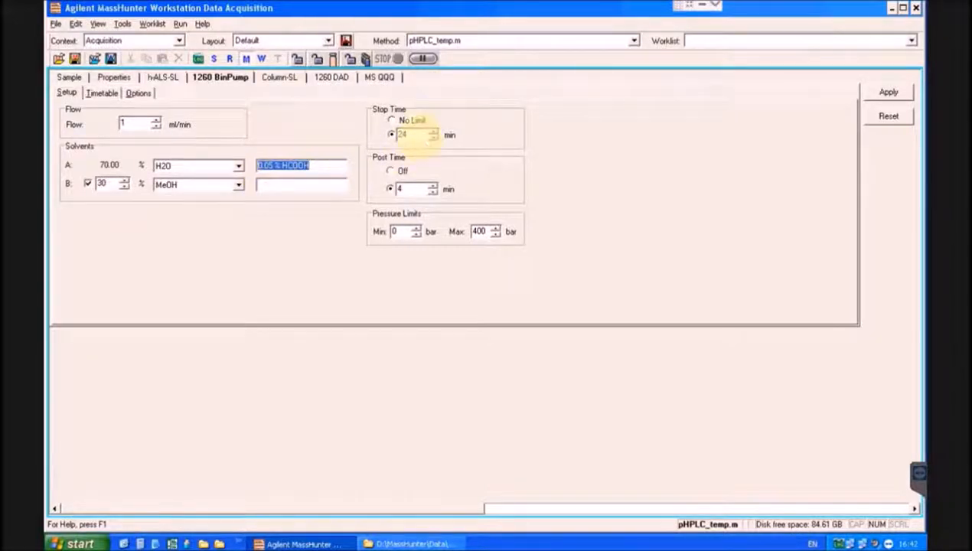
Set the pump's stop time to 12 min, post time to 3 min and maximum pressure limit to 600 bar
double_click(422, 135)
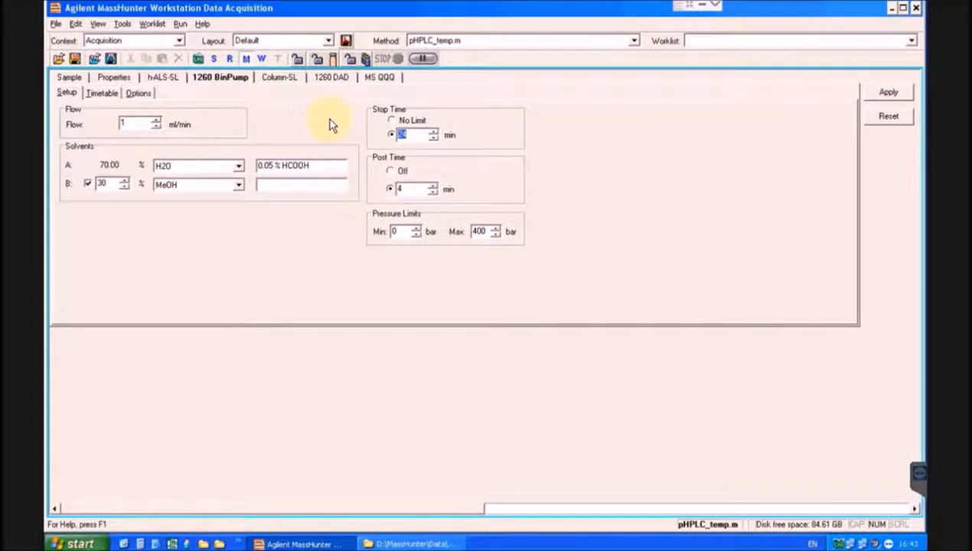
text(12)
drag(413, 135, 375, 137)
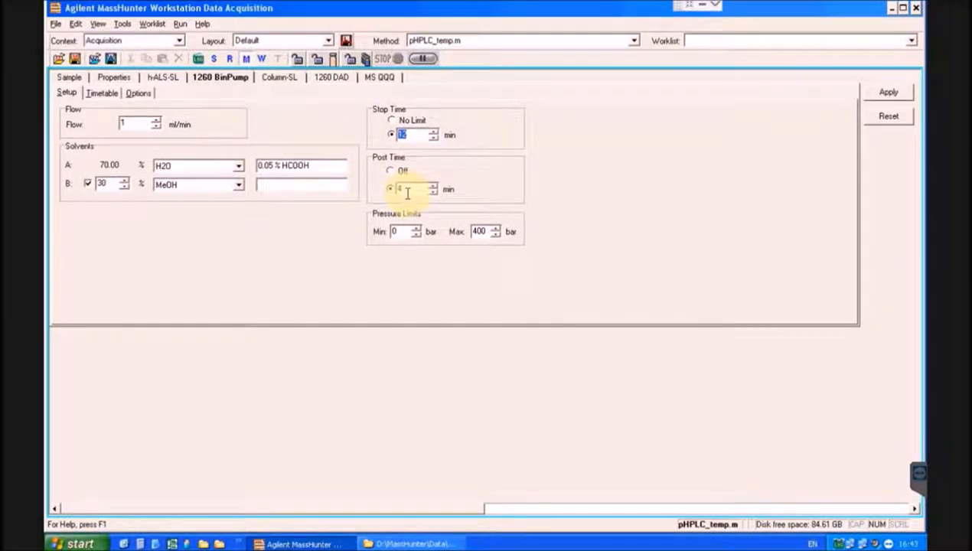
click(391, 188)
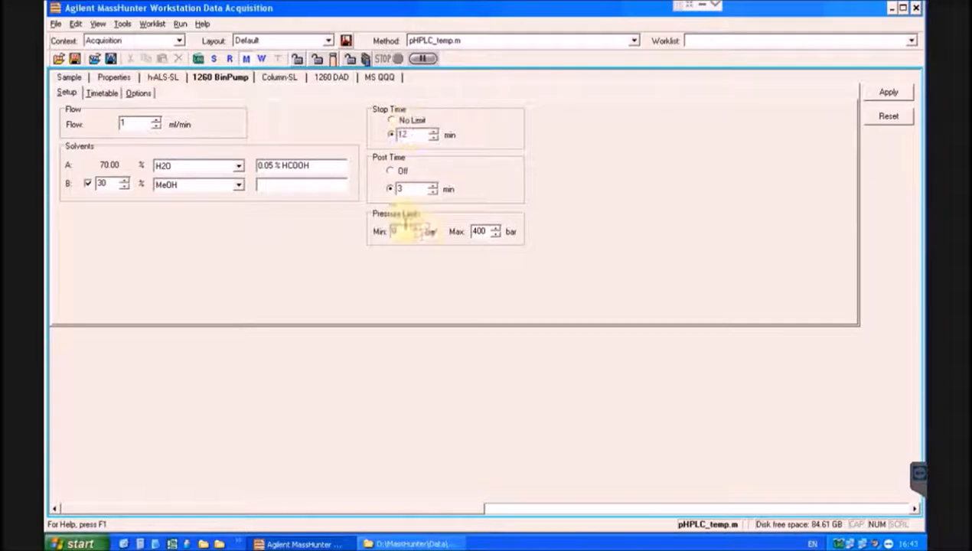
drag(484, 238, 447, 234)
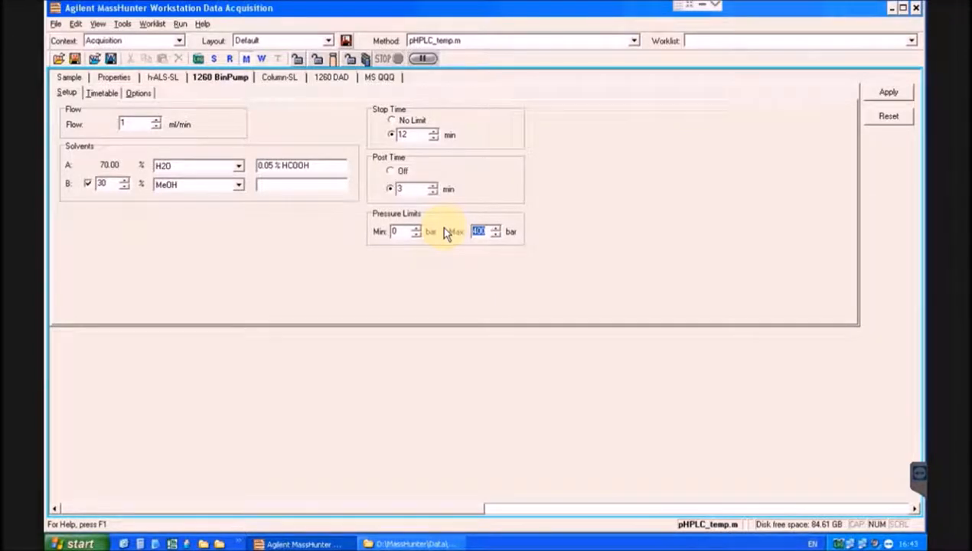
text(600)
Delete rows 2 to 4 of the pump's gradient timetable and set B% at time 0.00 to 30
click(103, 93)
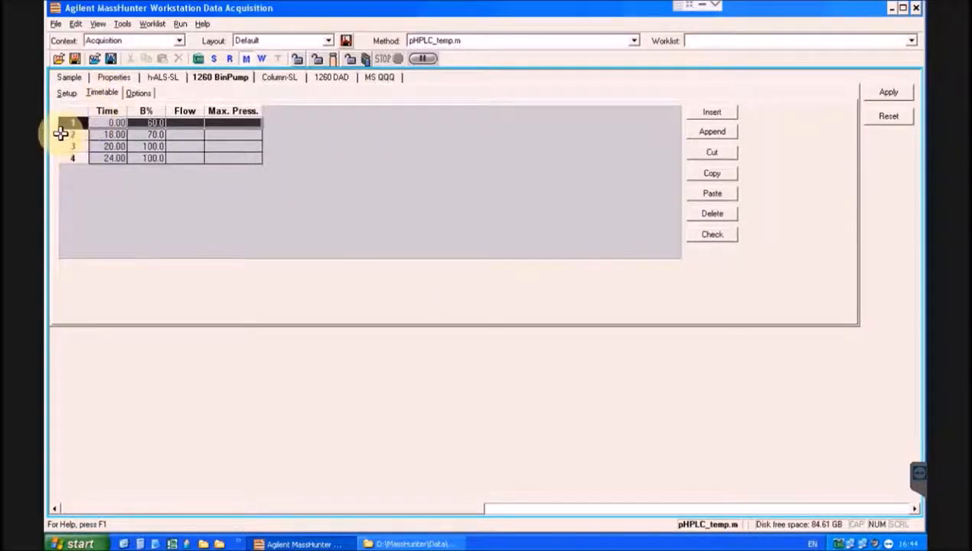
drag(60, 134, 61, 157)
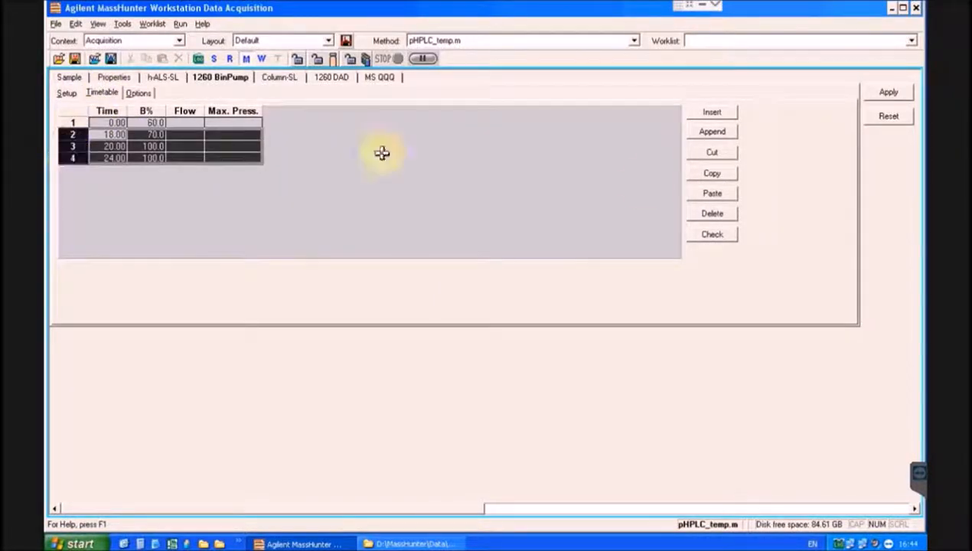
click(722, 219)
click(149, 124)
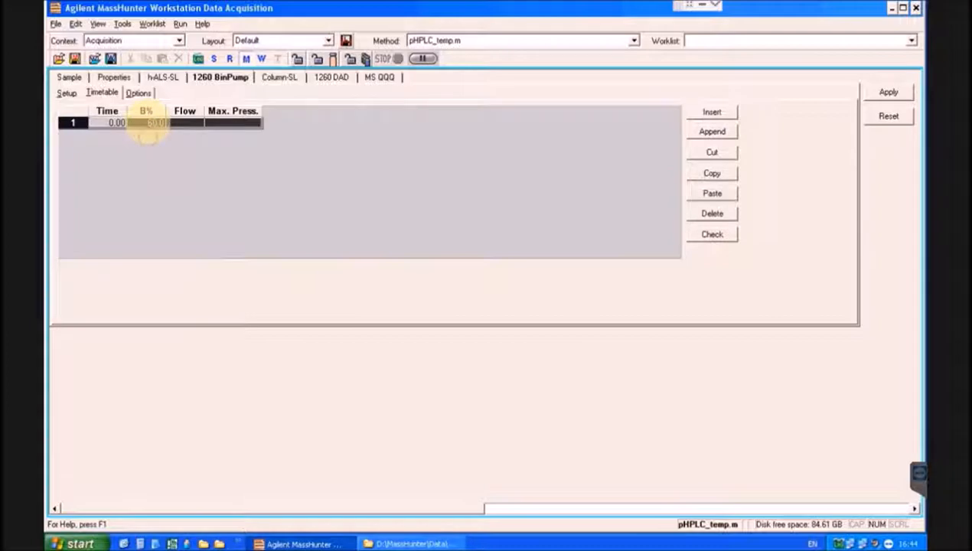
click(150, 124)
click(112, 126)
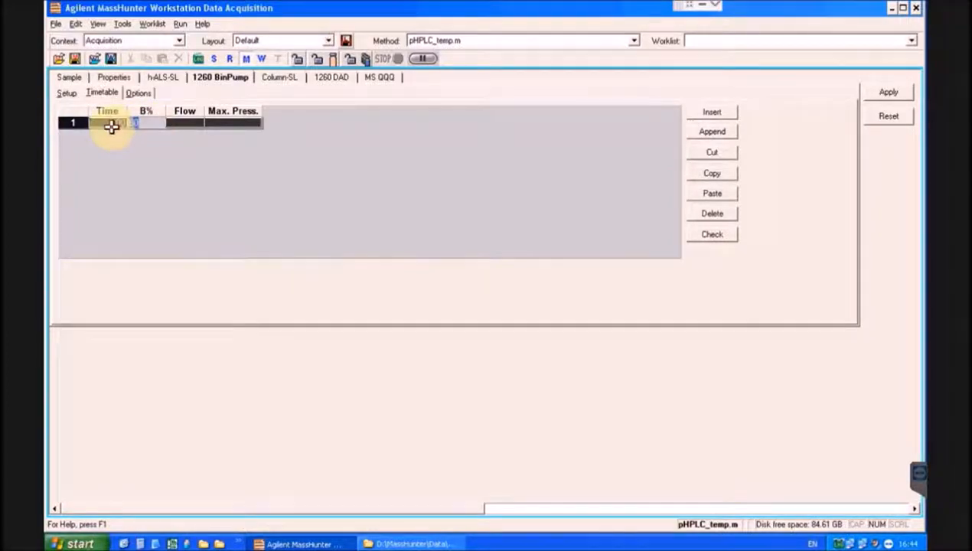
text(30)
Append a gradient timetable row at 7 min with 70 % B
click(712, 132)
click(108, 132)
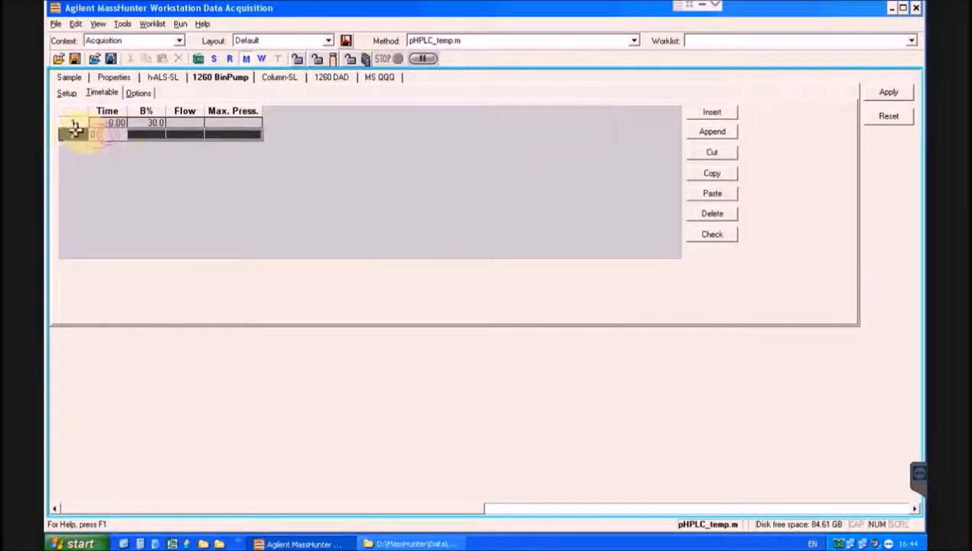
text(7)
click(148, 133)
text(70)
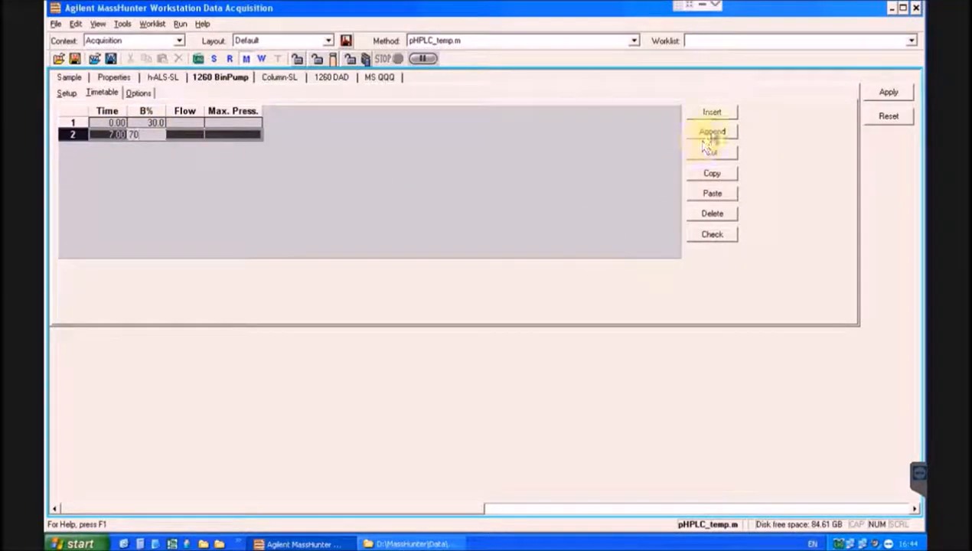
Append a third gradient timetable row at 12 min with 100 % B
click(711, 134)
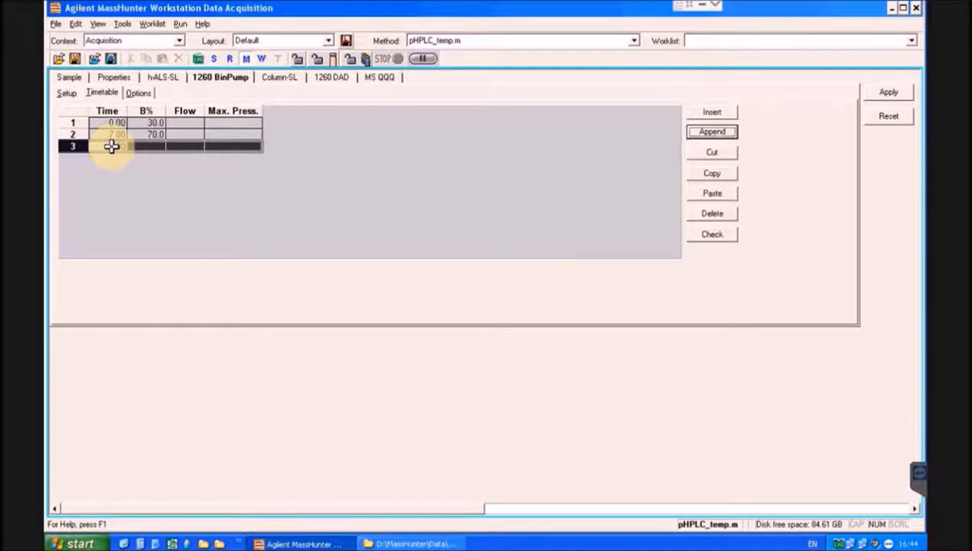
click(111, 146)
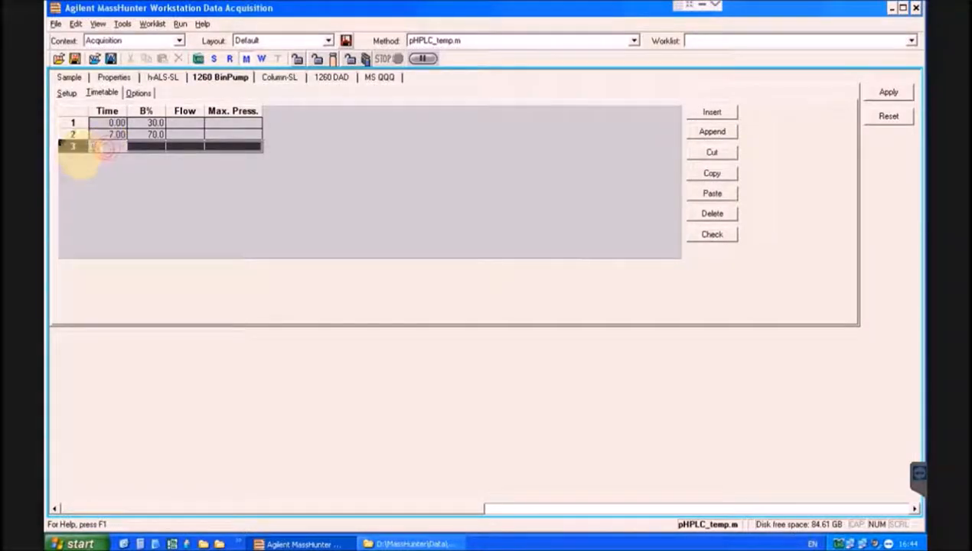
text(12)
click(150, 146)
text(100)
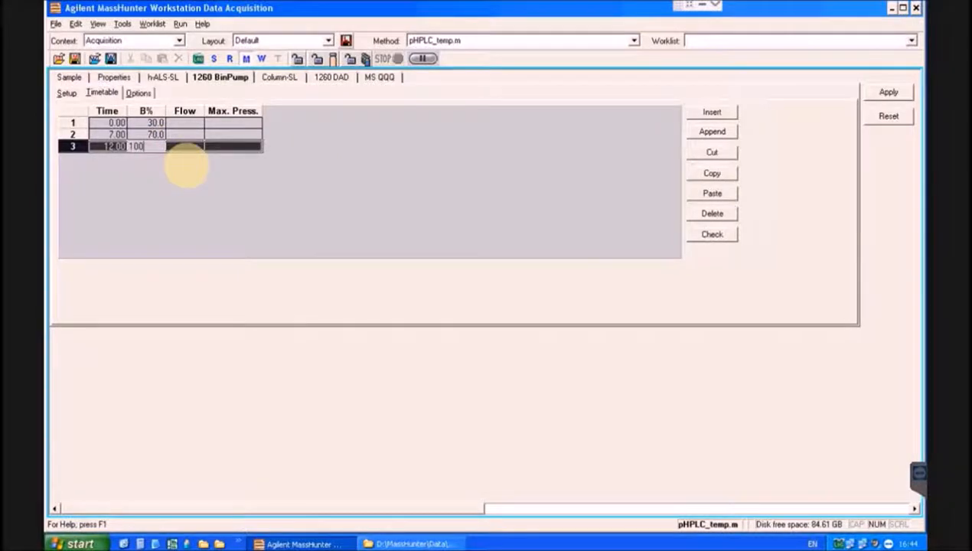
click(178, 134)
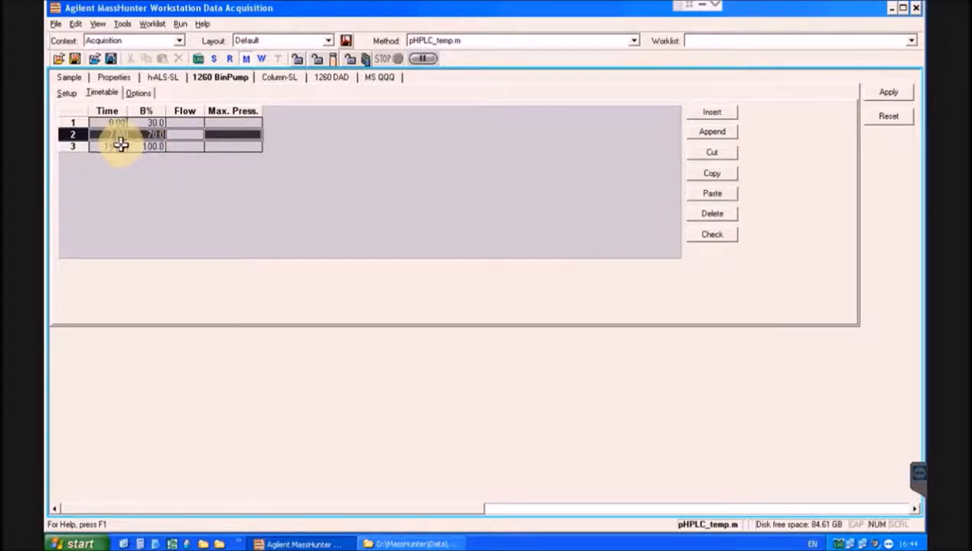
Append a fourth gradient timetable row at 13 min with 100 % B
click(124, 167)
click(711, 145)
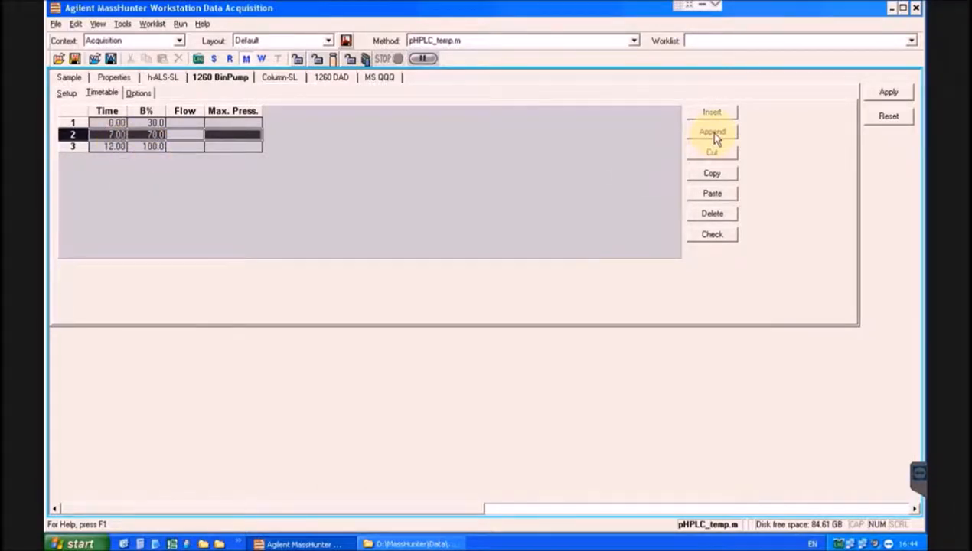
click(114, 157)
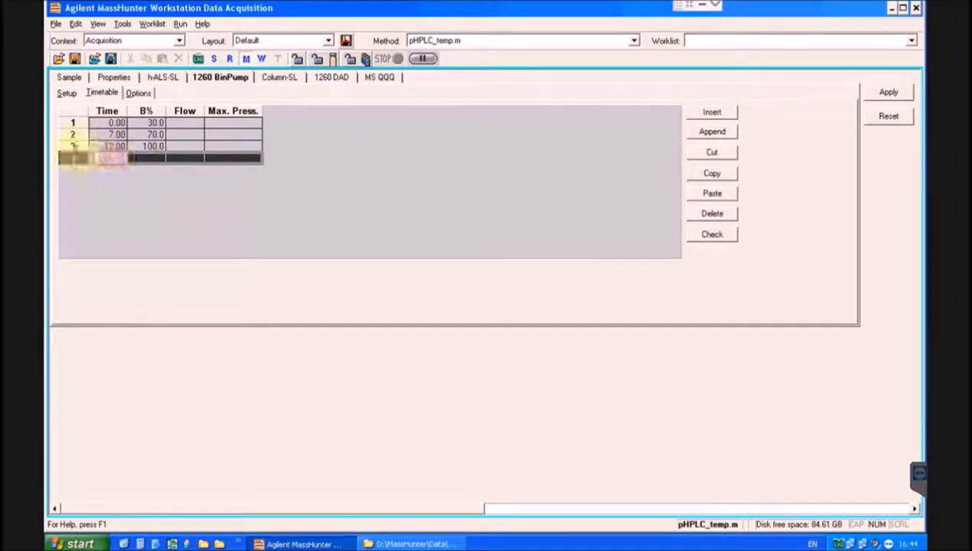
text(13)
click(156, 159)
text(100)
click(175, 147)
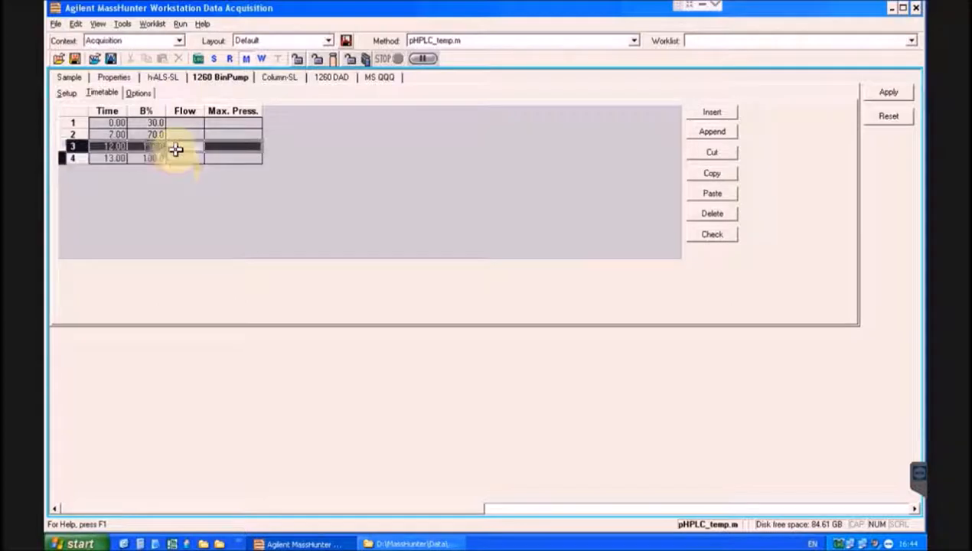
Delete the 13 min row from the pump's gradient timetable
click(158, 156)
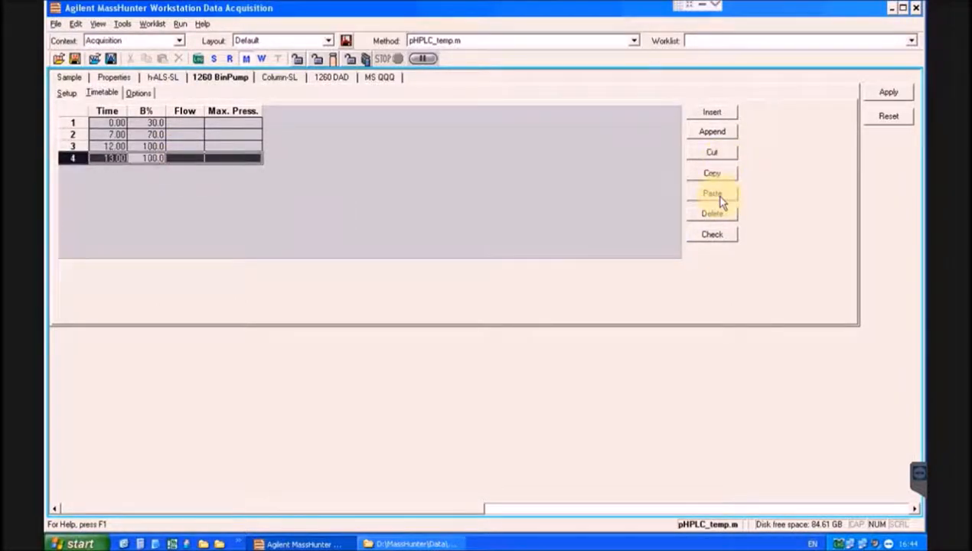
click(712, 214)
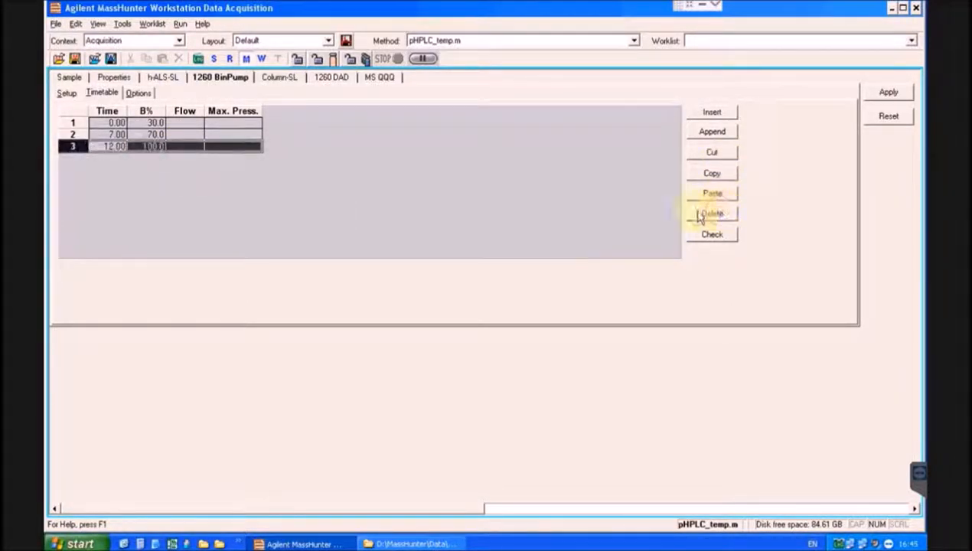
Set the pump's maximum flow gradient to 0.1 ml/min per minute and check it against the pump's flow setup
click(145, 96)
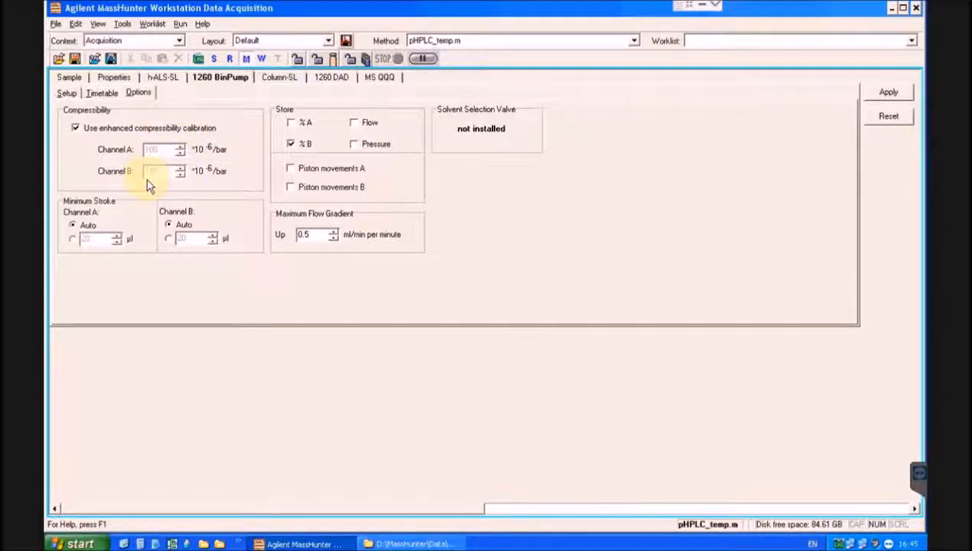
click(303, 146)
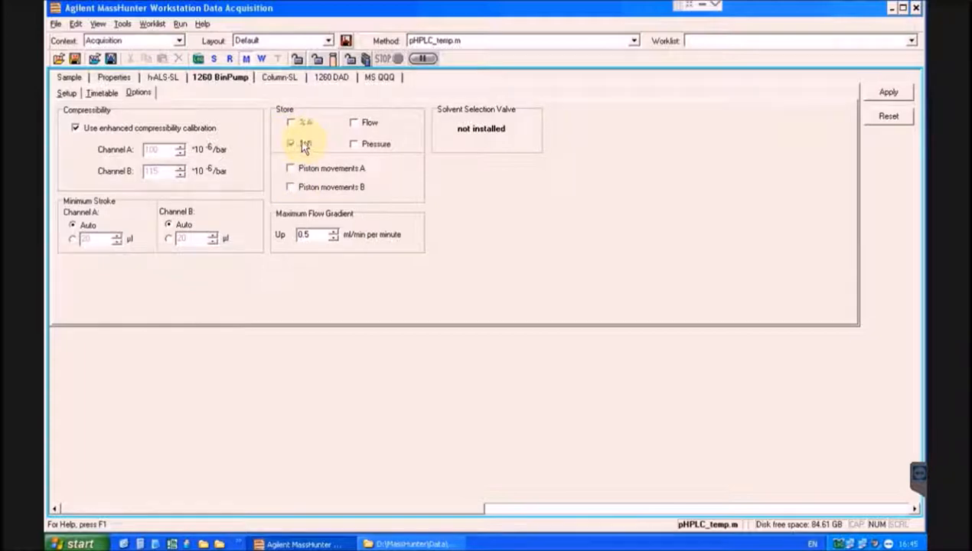
click(319, 234)
key(BackSpace)
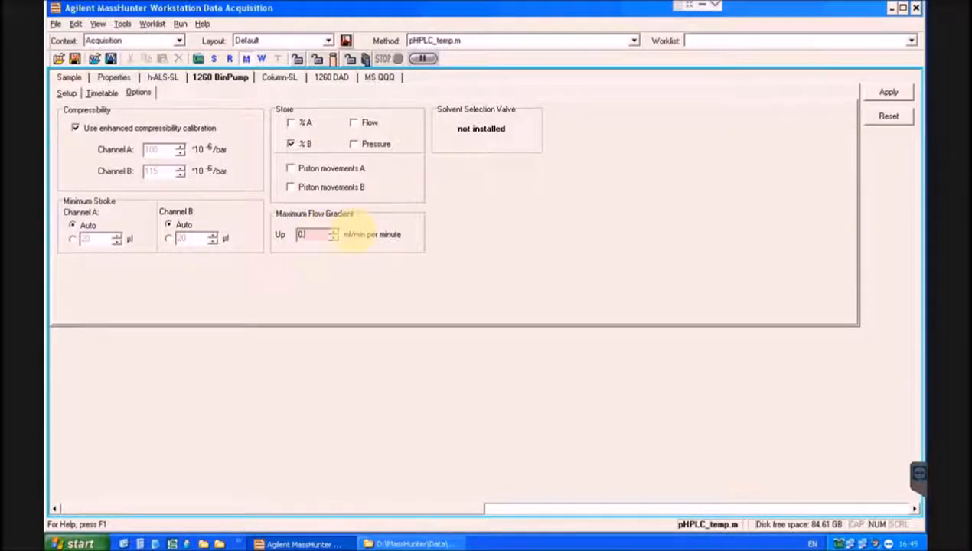
text(1)
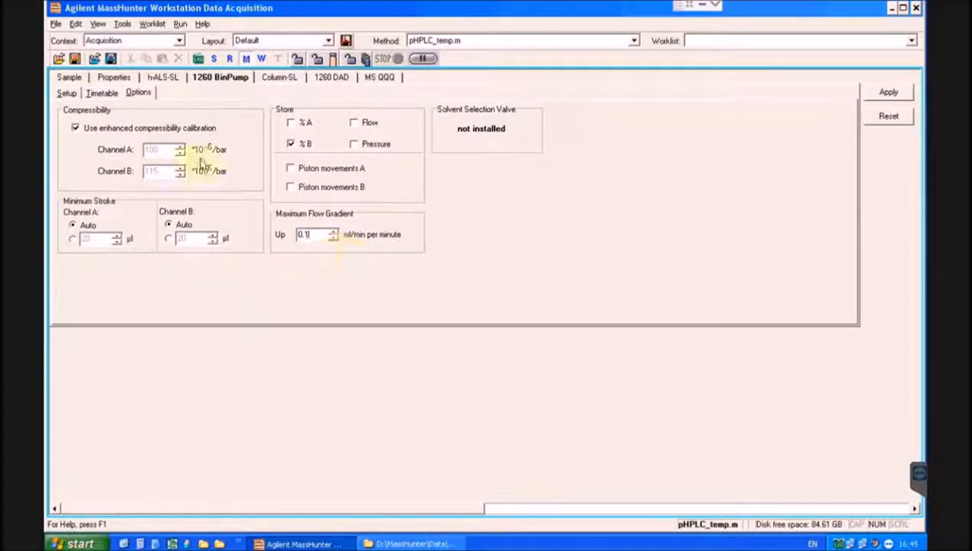
click(66, 92)
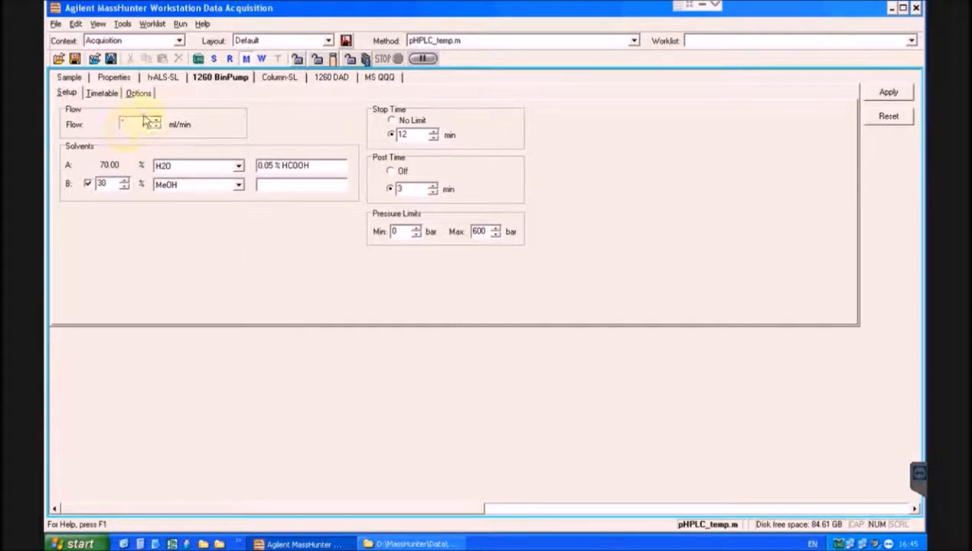
click(141, 95)
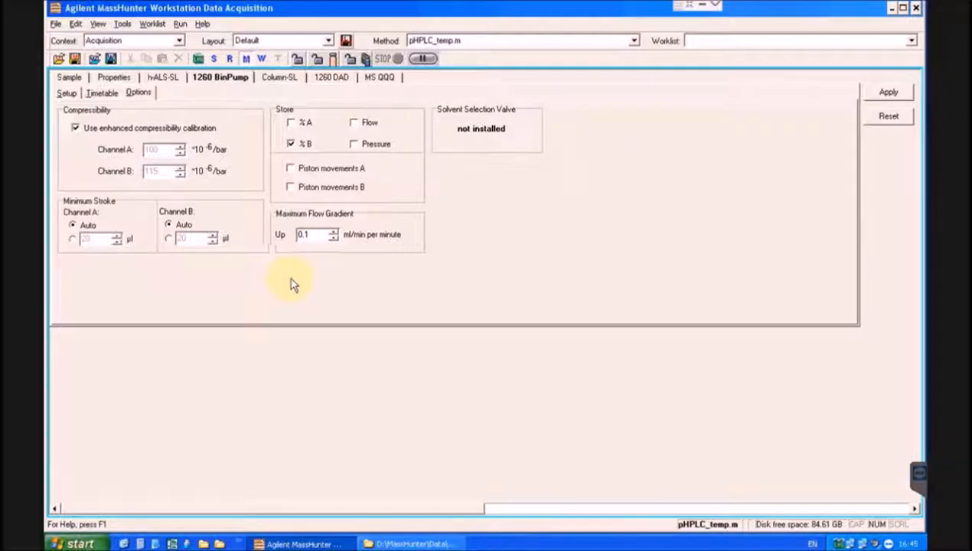
double_click(318, 235)
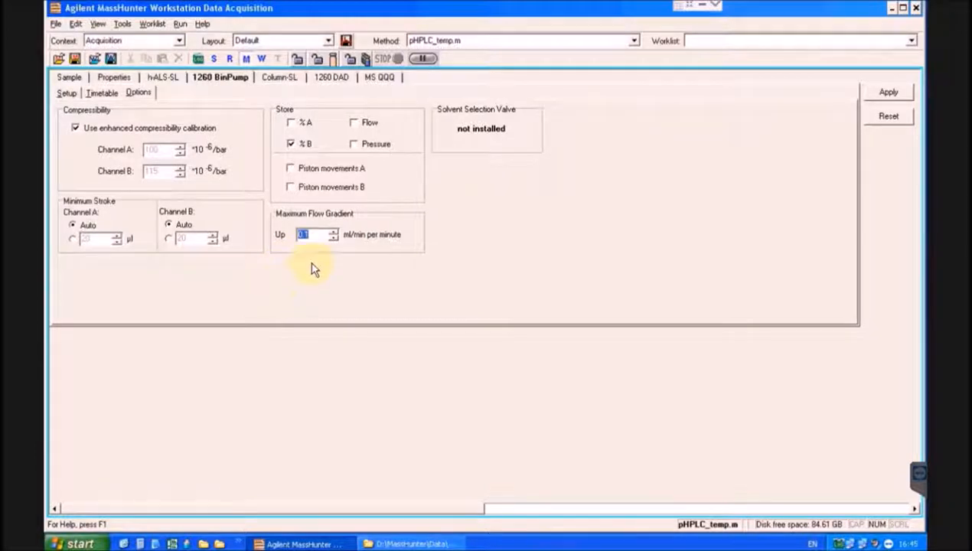
click(67, 93)
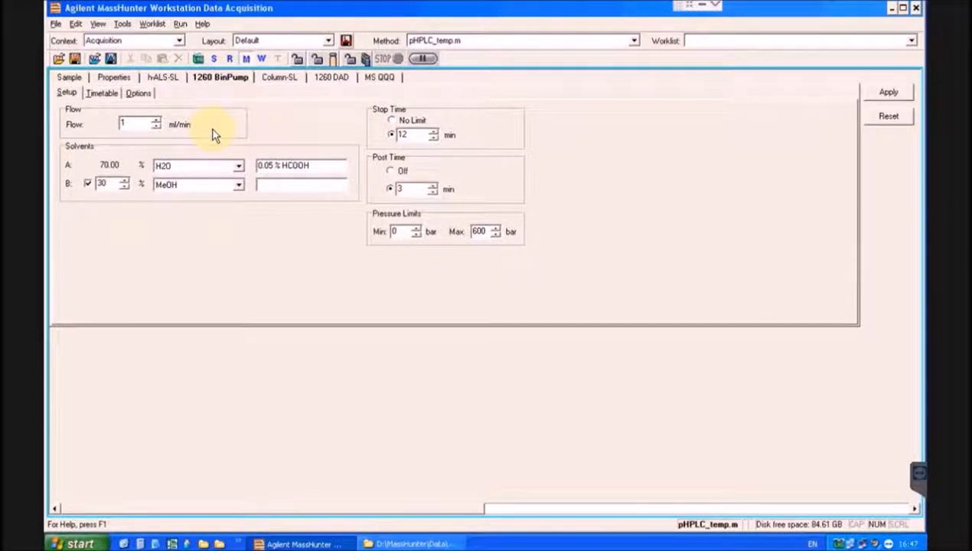
Set the column compartment's right temperature to Same as detector cell
click(276, 80)
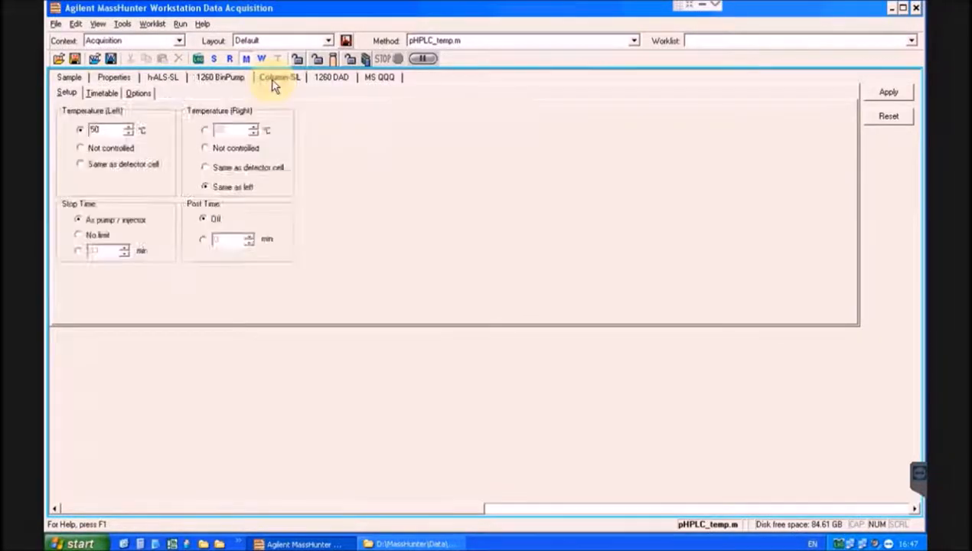
click(95, 148)
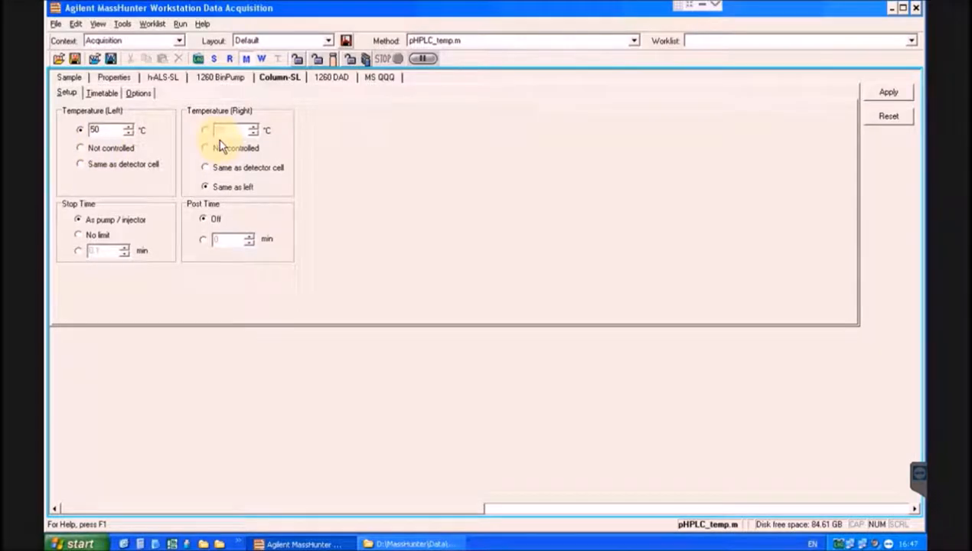
click(249, 170)
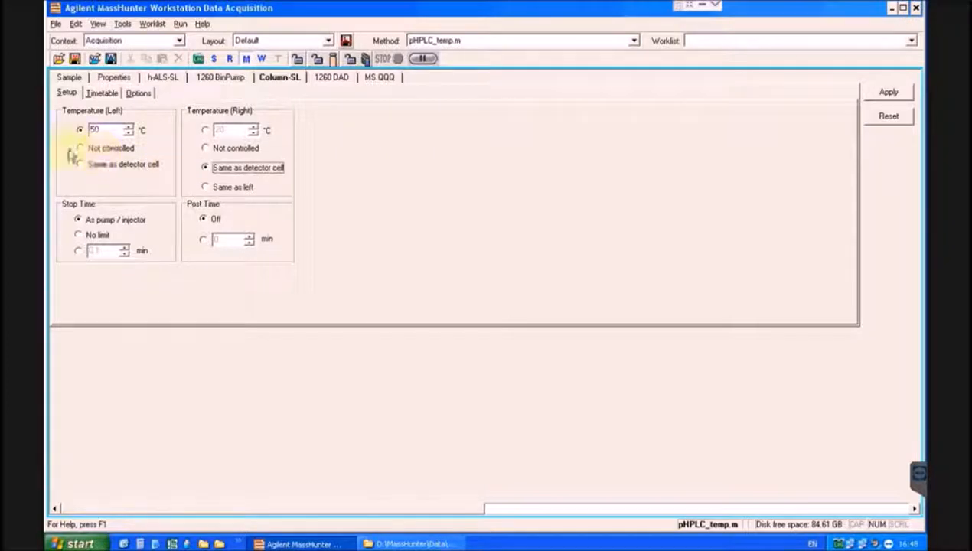
double_click(108, 131)
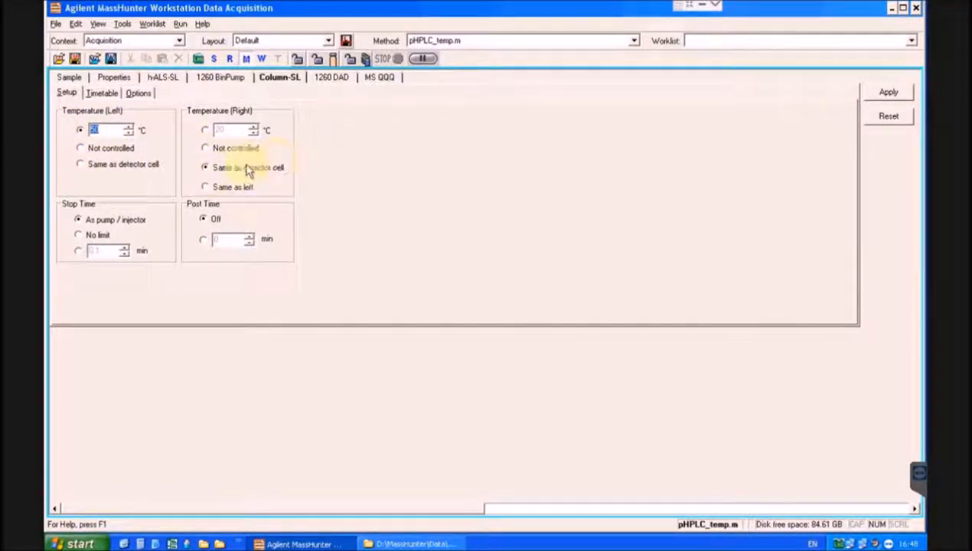
Turn off storing of signals B, C, D and E on the 1260 DAD
click(325, 80)
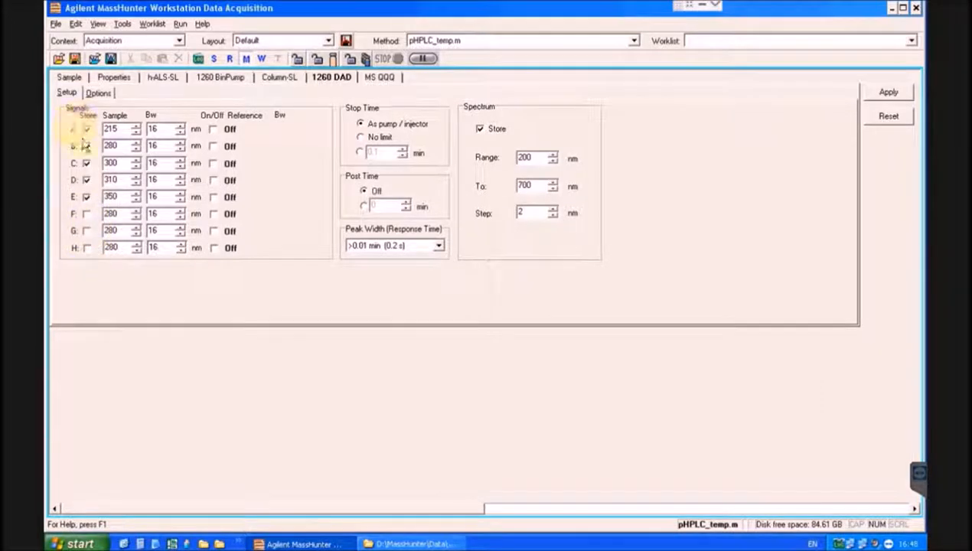
click(86, 179)
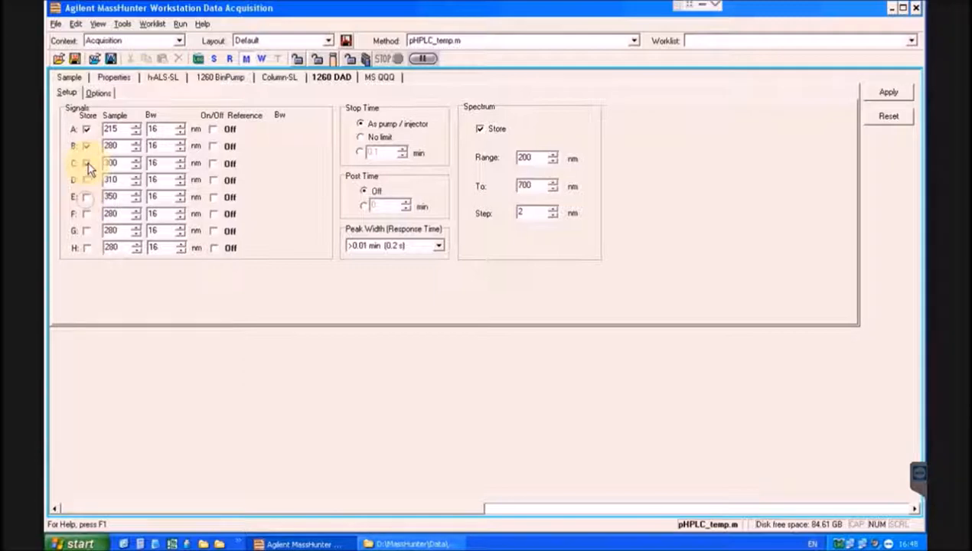
click(87, 163)
click(86, 145)
Set the sample wavelength of DAD signal A to 260 nm
drag(119, 130, 84, 136)
drag(163, 130, 84, 134)
text(260)
Enable the reference for DAD signal A at 550 nm with a bandwidth of 100 nm
click(214, 129)
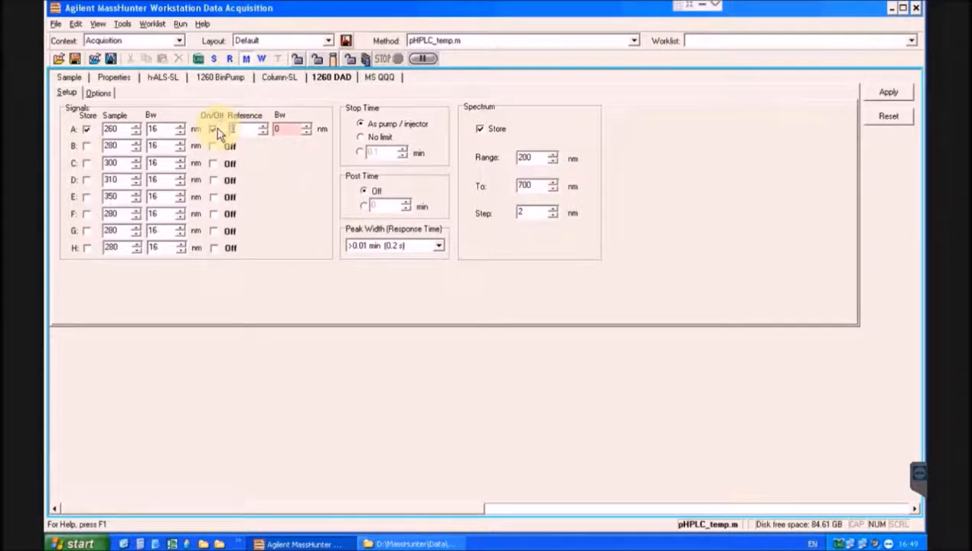
key(Tab)
text(550)
key(Tab)
text(10)
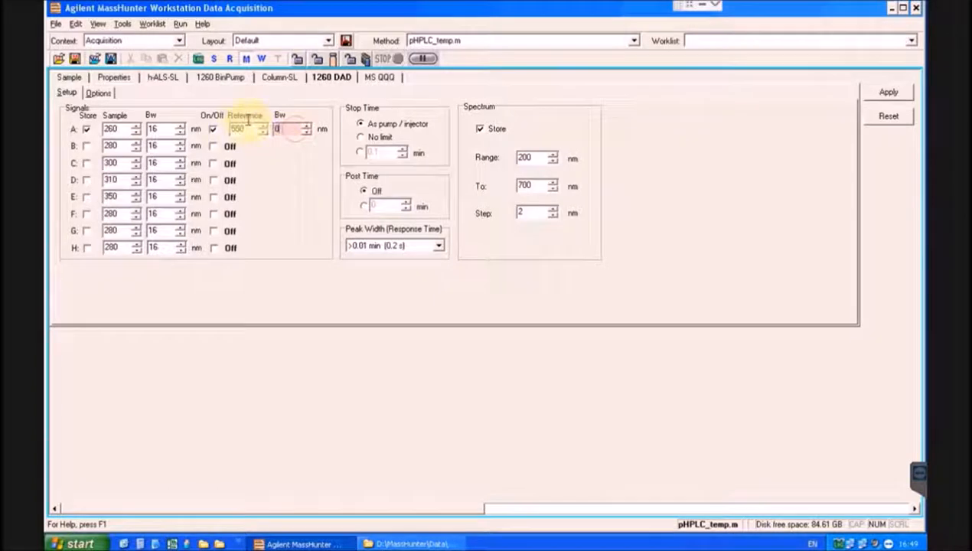
text(00)
key(BackSpace)
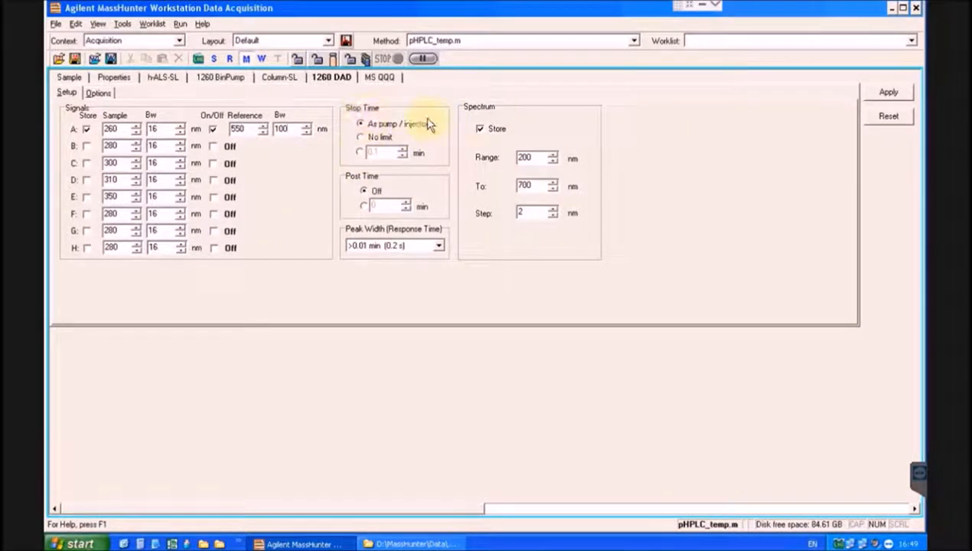
Set the DAD peak width (response time) to >0.10 min (2.0 s)
click(415, 249)
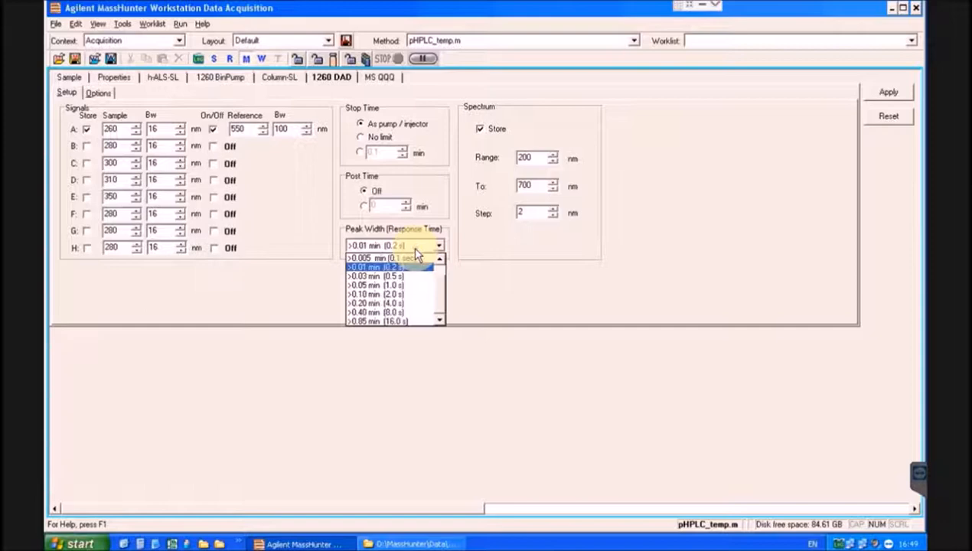
click(406, 295)
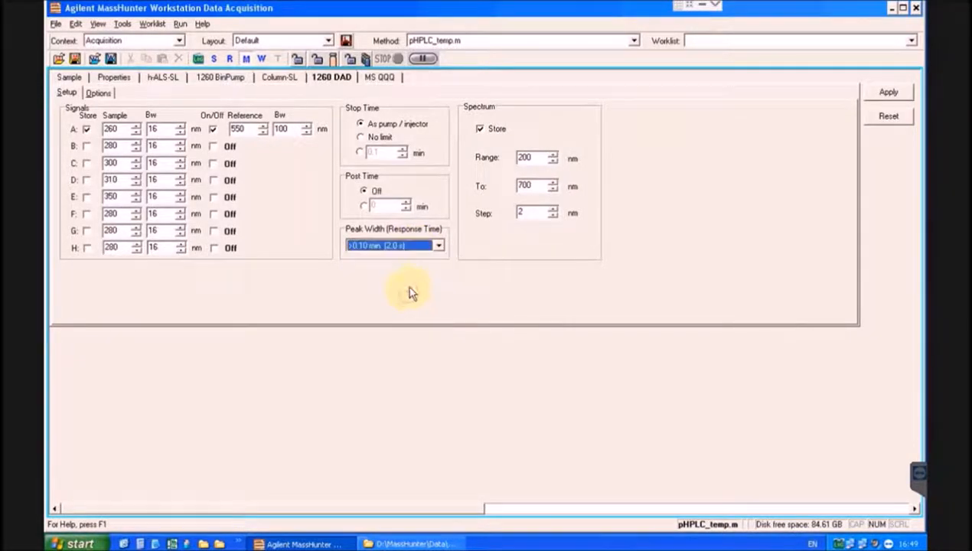
click(404, 277)
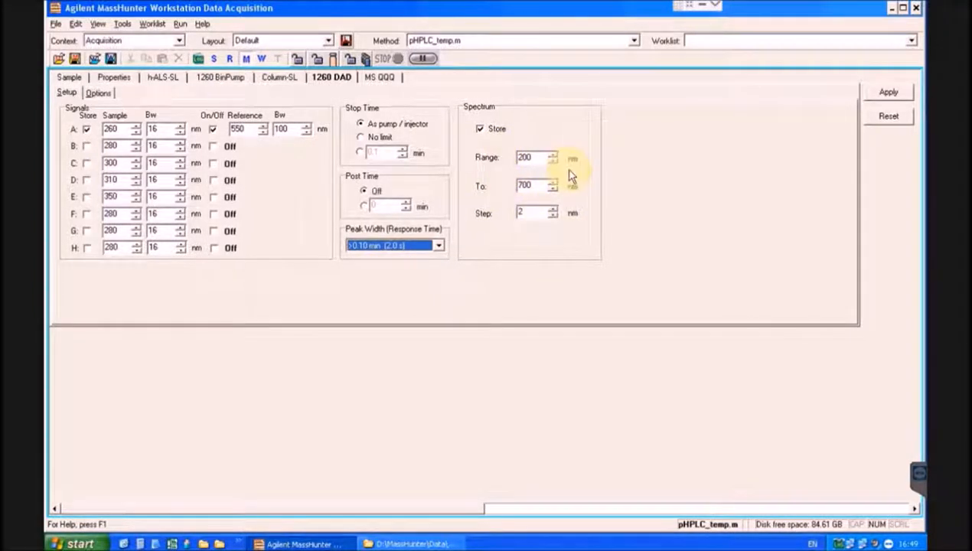
Set the end of the DAD's stored spectrum range to 600 nm and review the detector's additional options
double_click(524, 185)
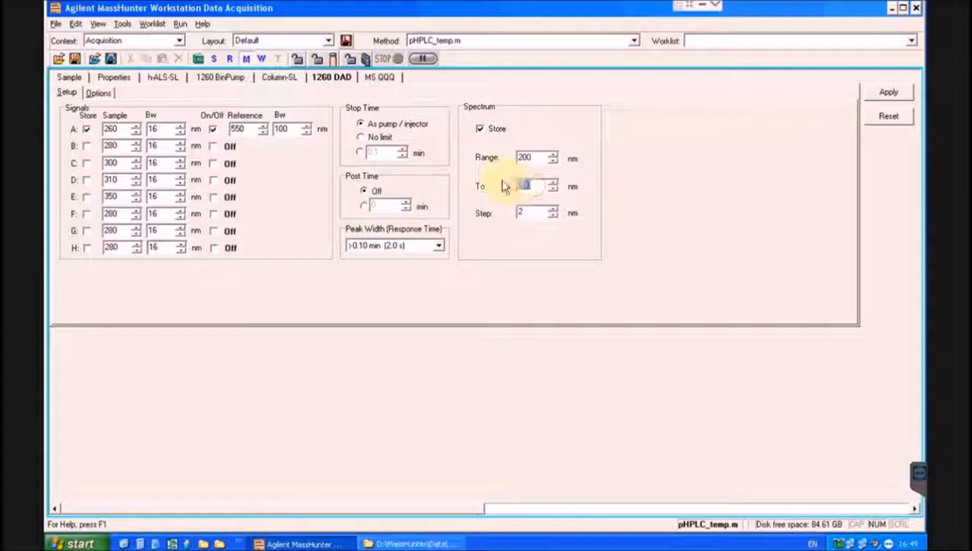
text(60)
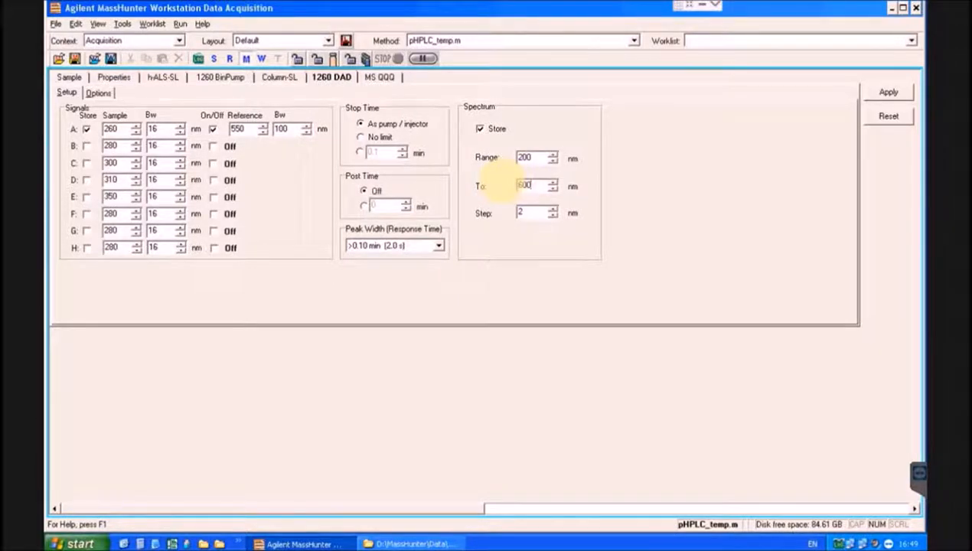
click(538, 153)
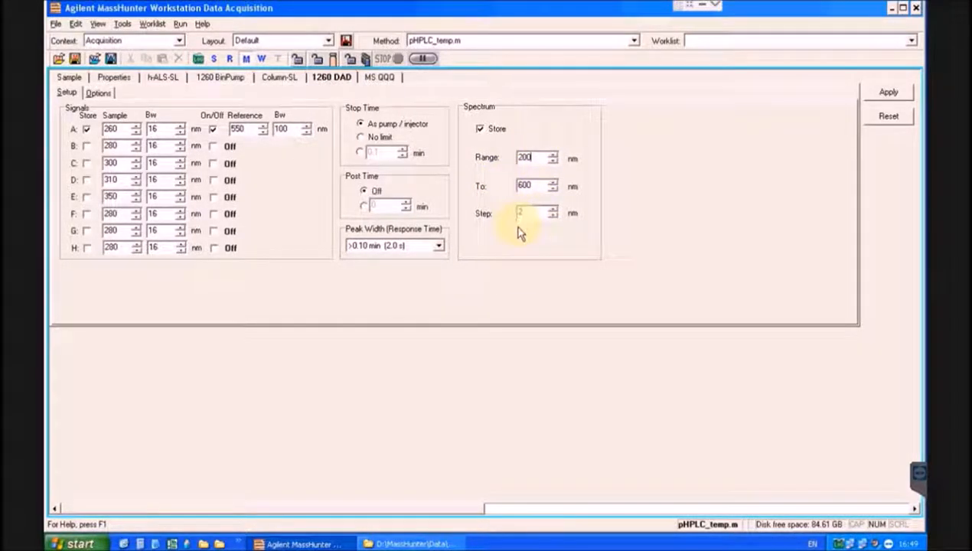
double_click(114, 147)
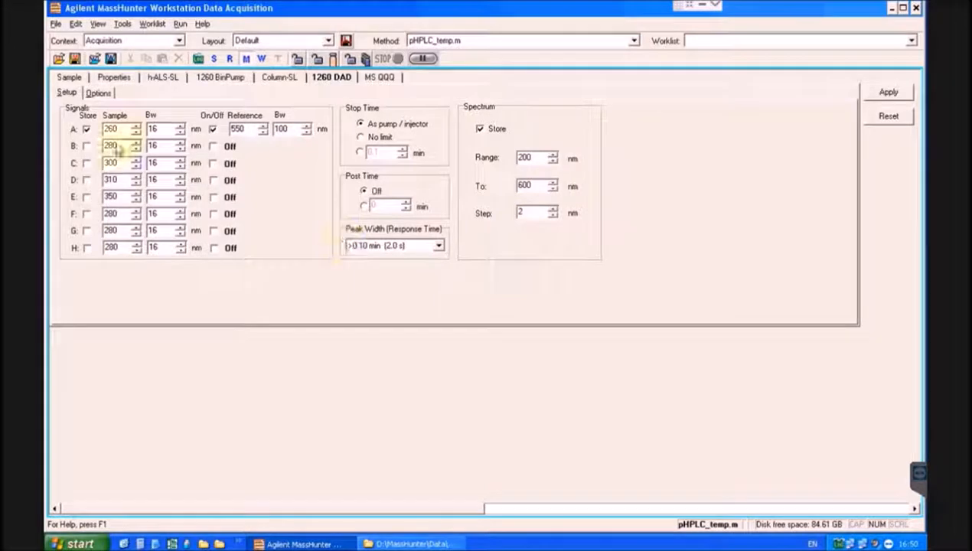
click(101, 92)
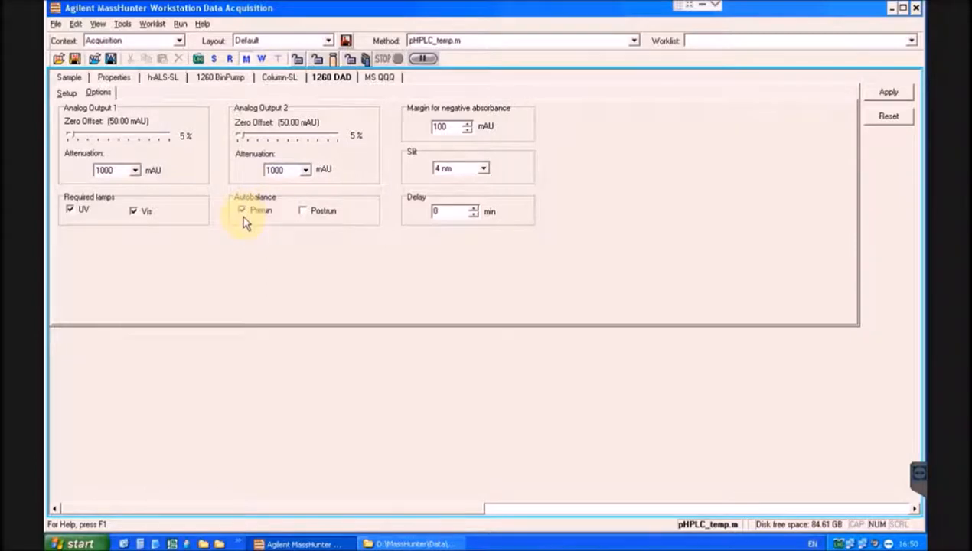
In the MS QQQ settings, keep ESI as the ion source and set the time filtering peak width to 0.05 min
click(379, 78)
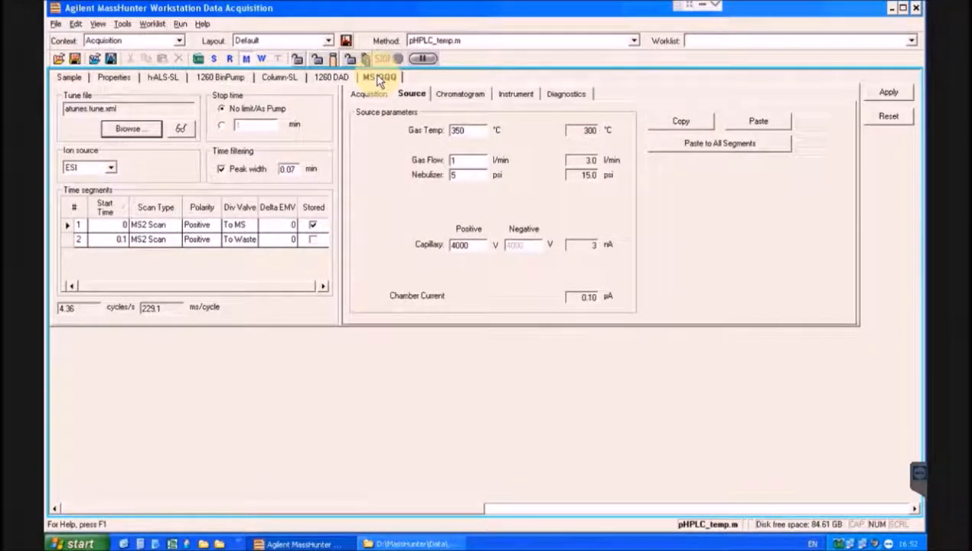
click(110, 168)
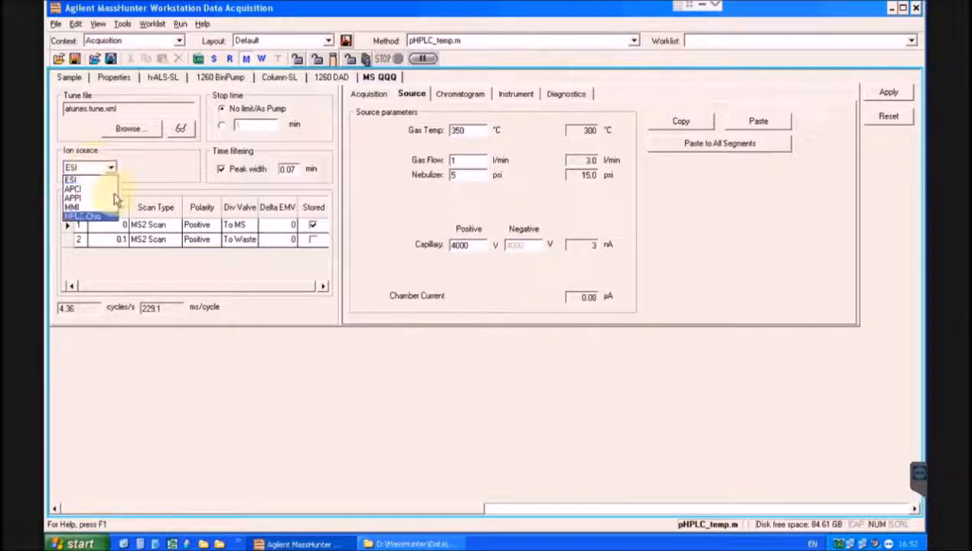
click(137, 171)
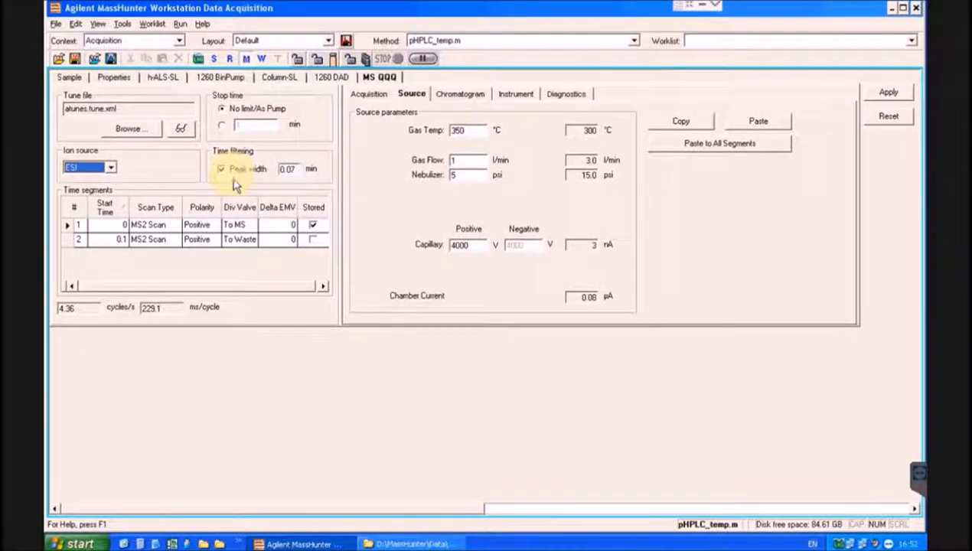
click(295, 170)
key(BackSpace)
text(5)
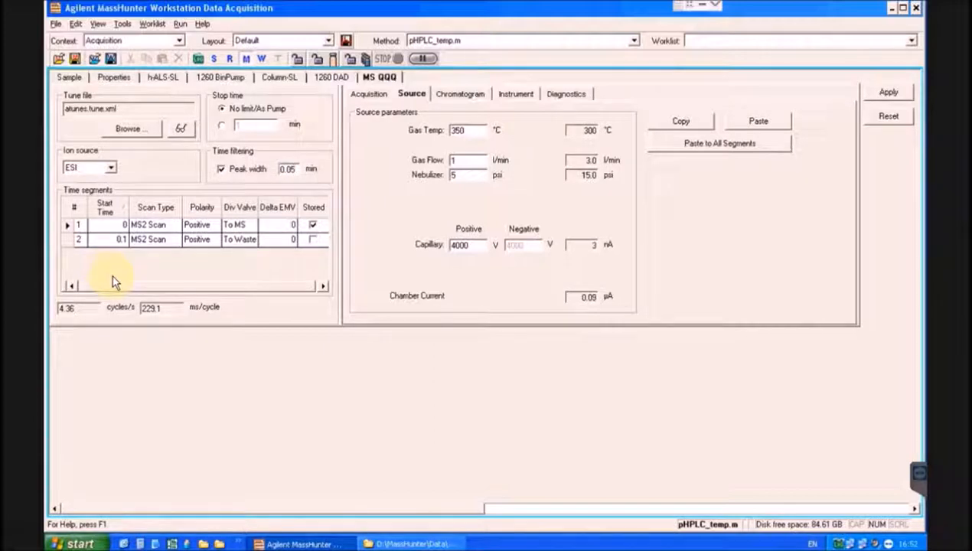
Delete the second MS time segment, which starts at 0.1 min
right_click(67, 239)
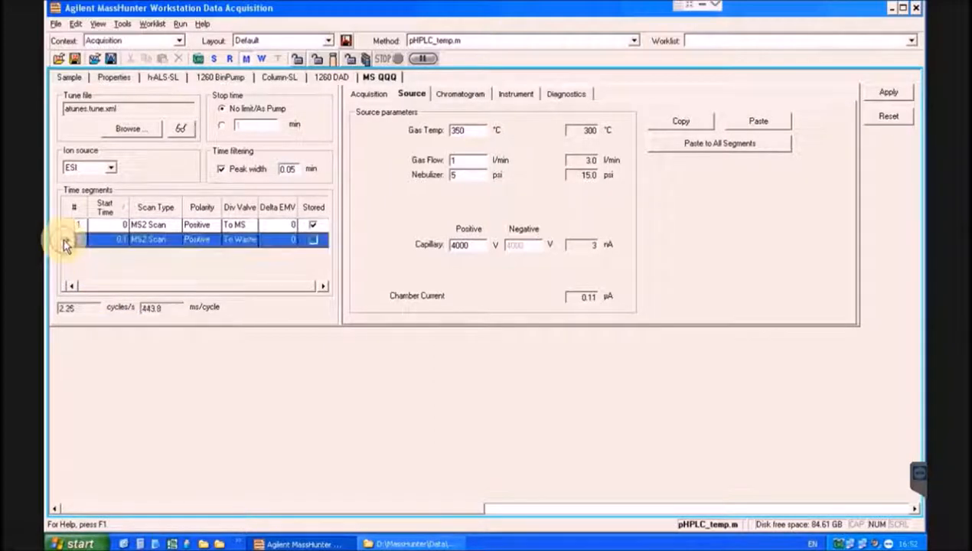
click(101, 261)
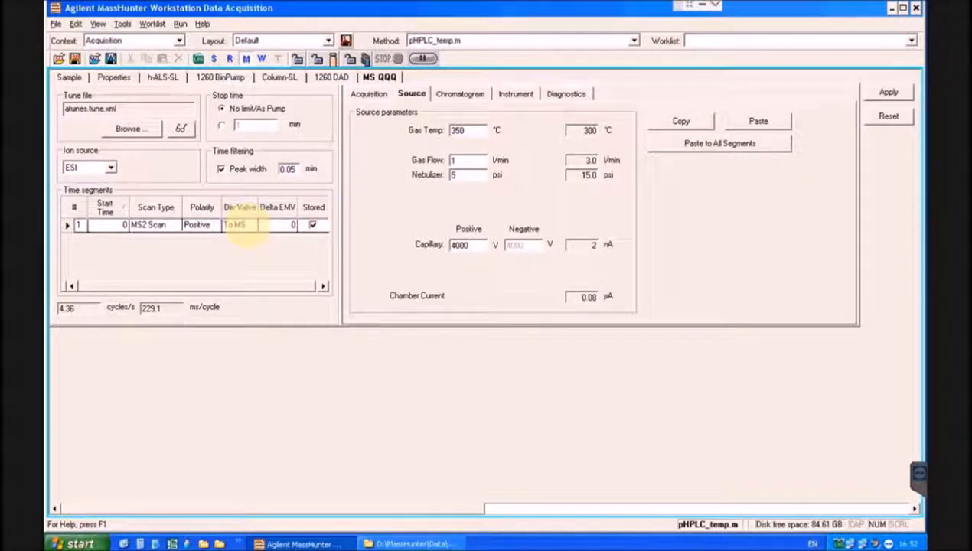
Review the diverter valve, polarity and scan type choices of the first time segment, keeping To MS, Positive and MS2 Scan
click(245, 225)
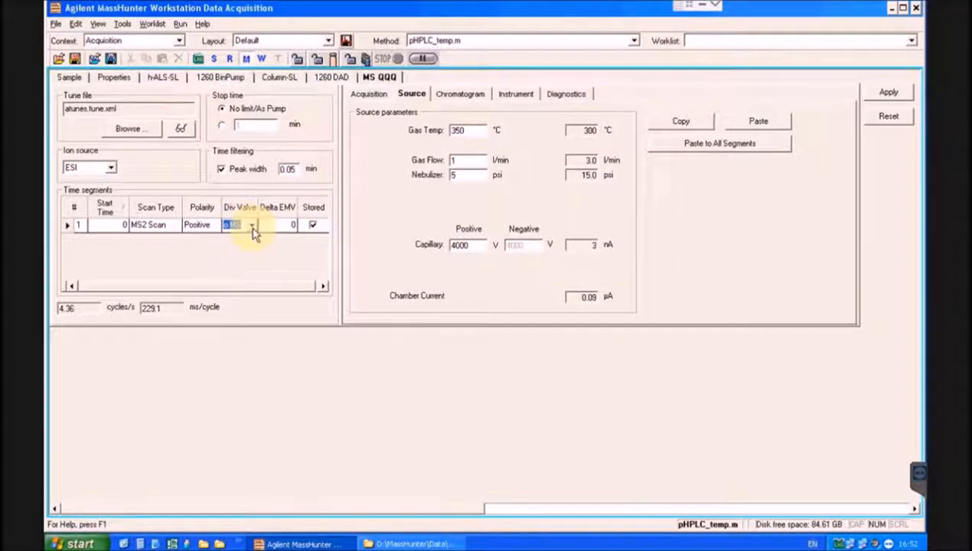
click(252, 226)
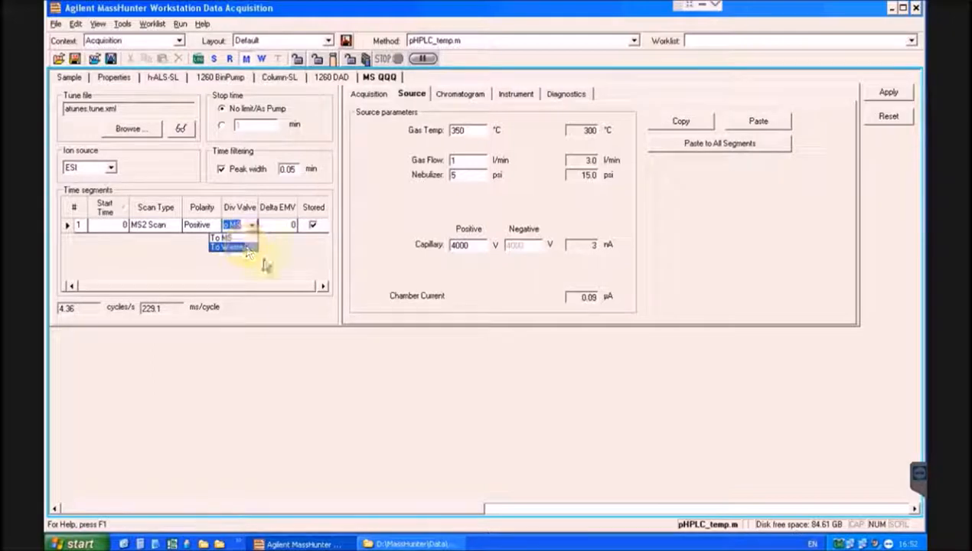
click(277, 263)
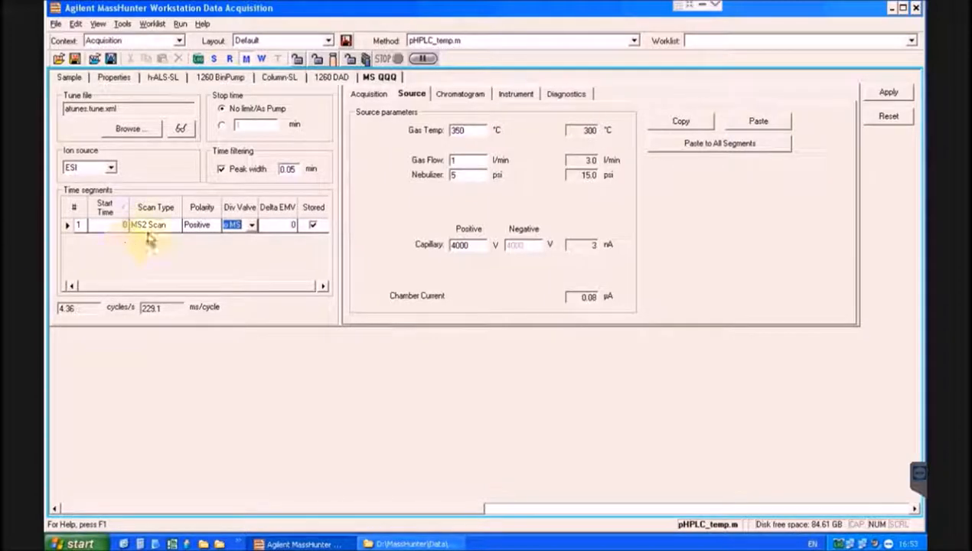
click(193, 226)
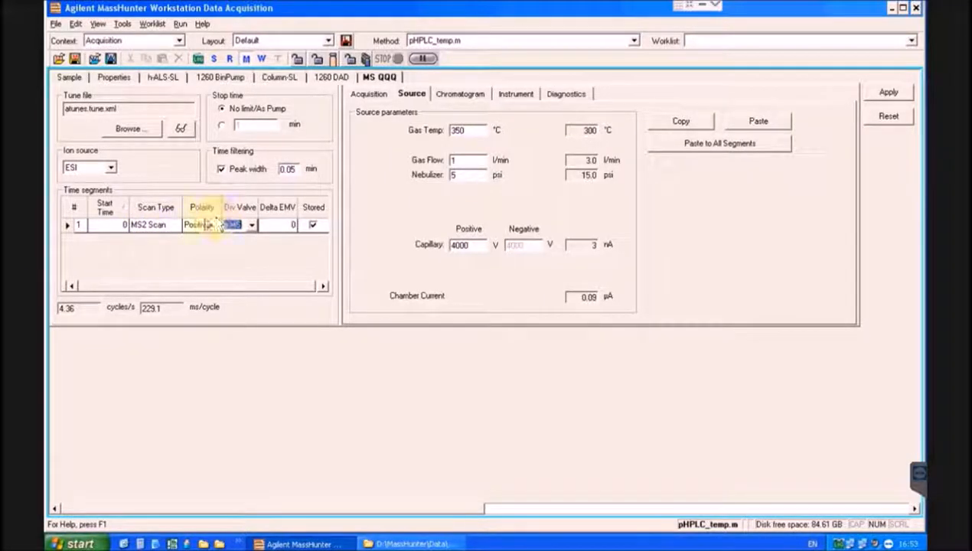
click(176, 228)
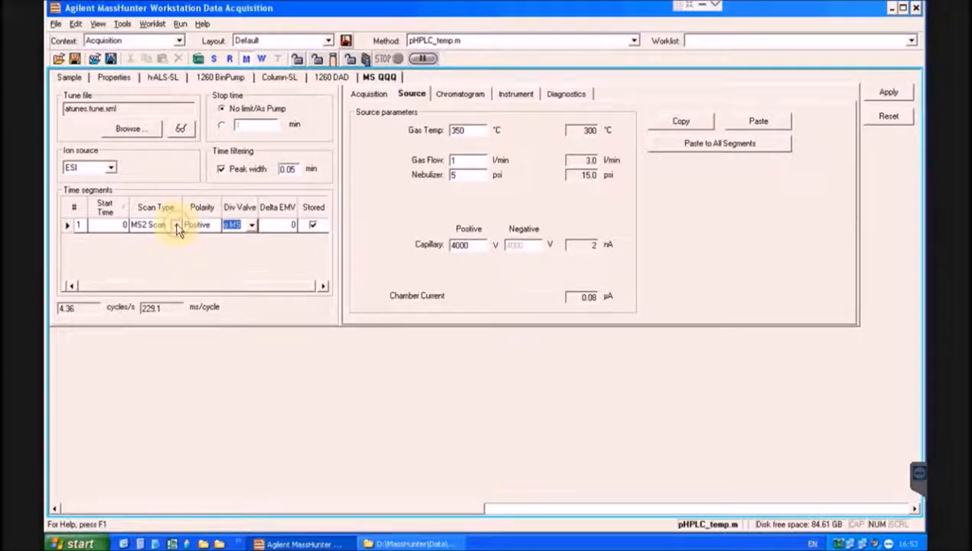
click(177, 231)
click(213, 257)
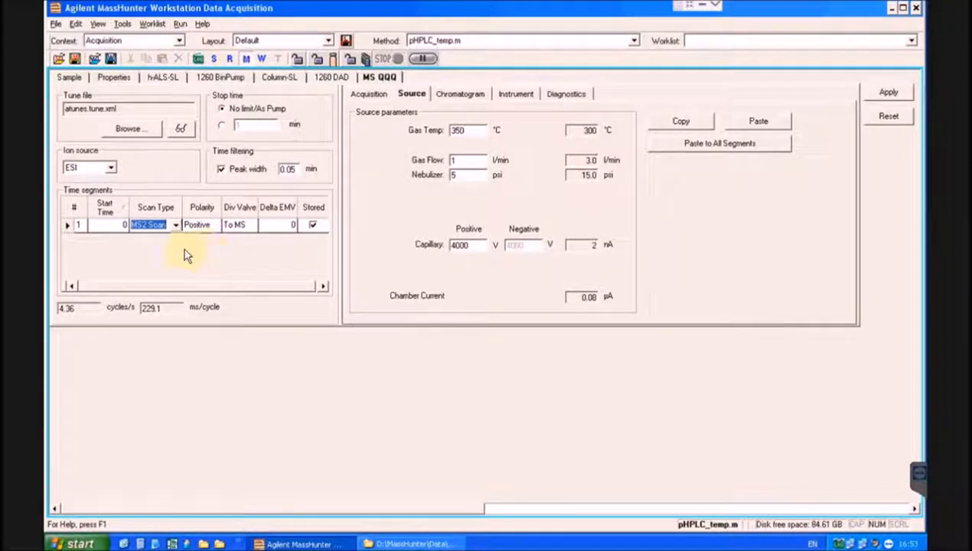
Add a second MS time segment starting at 5 min and set its polarity to Negative
right_click(68, 225)
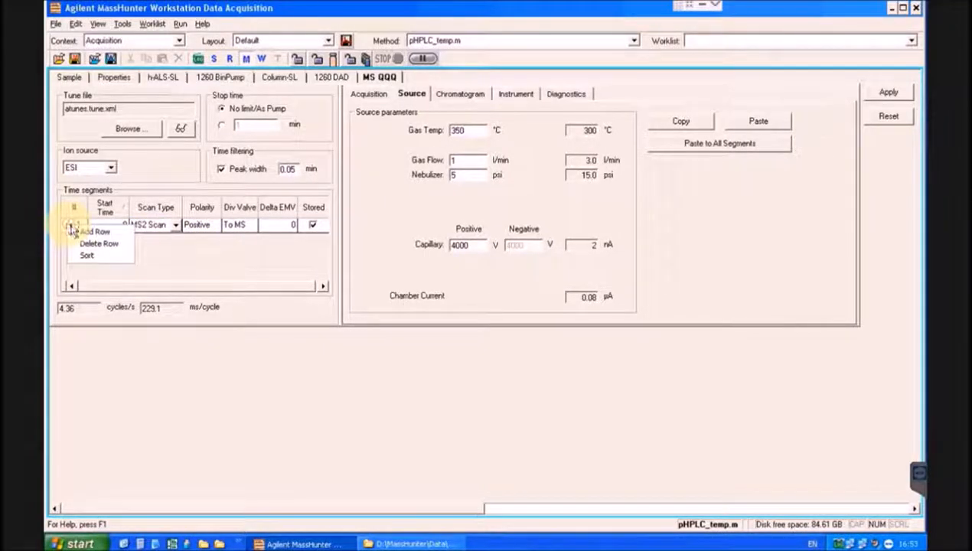
click(86, 233)
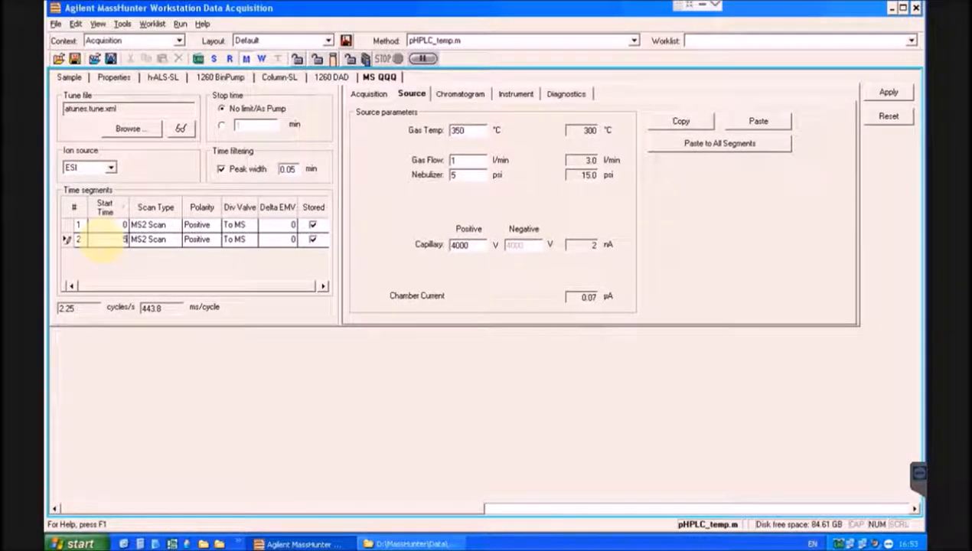
click(201, 239)
click(215, 240)
click(209, 265)
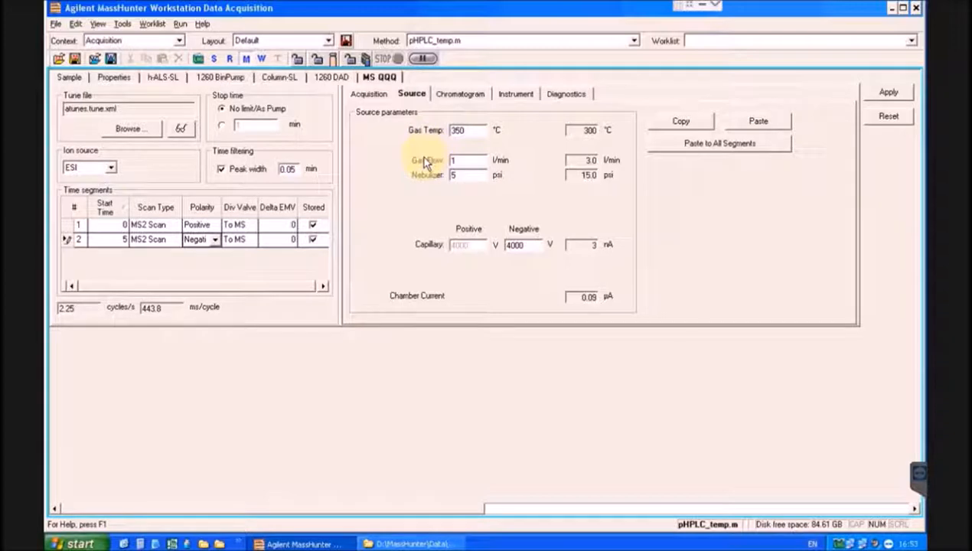
In the second segment's source parameters, set the gas flow to 10.0 l/min and the nebulizer pressure to 50.0 psi
drag(471, 131, 432, 131)
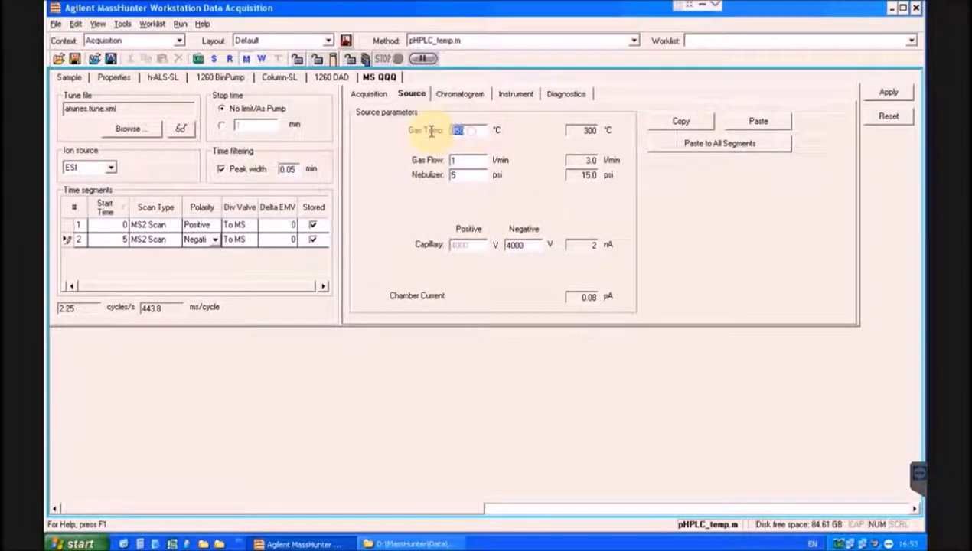
drag(461, 161, 430, 160)
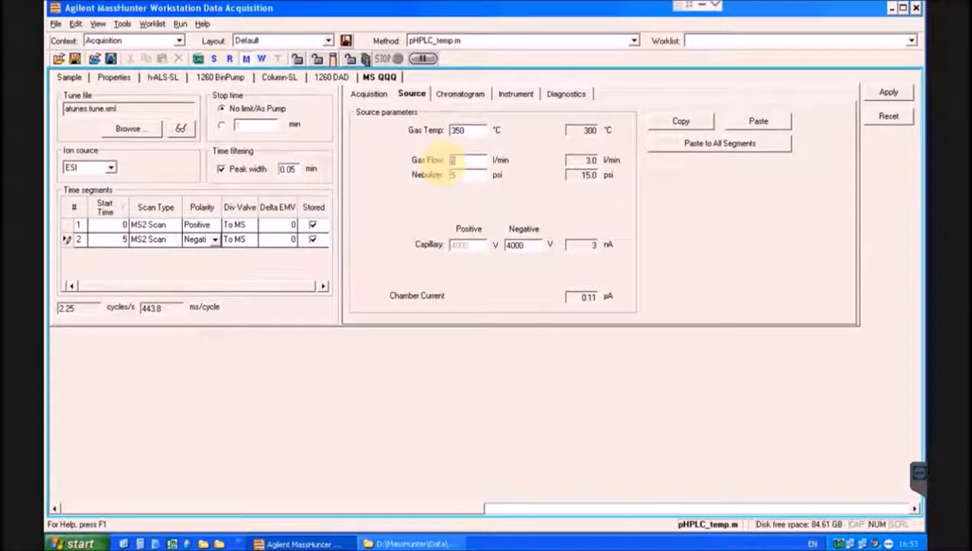
drag(463, 174, 420, 169)
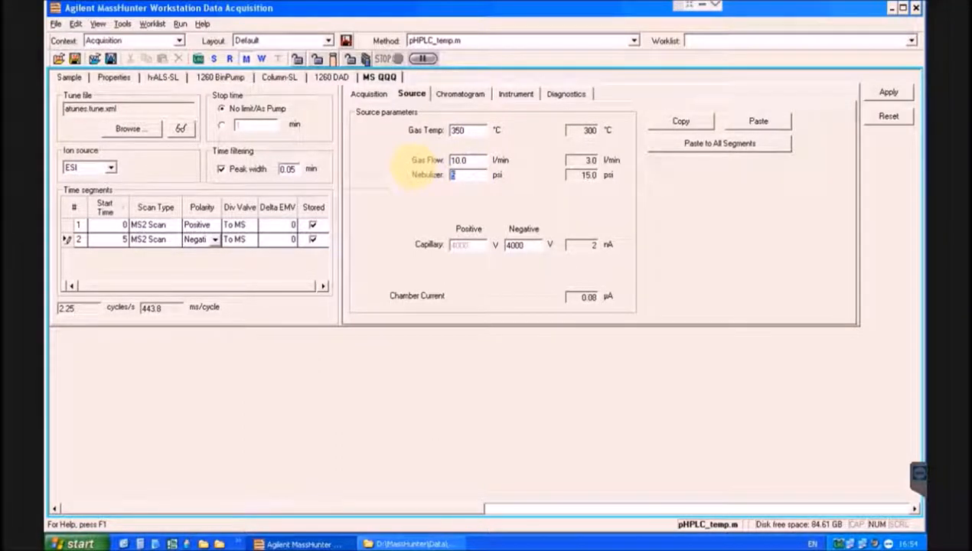
click(464, 161)
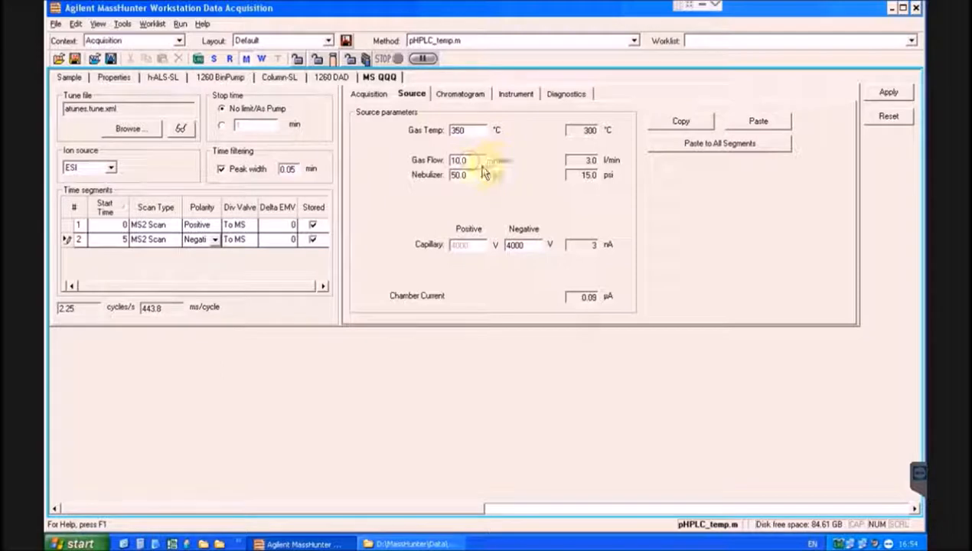
double_click(519, 245)
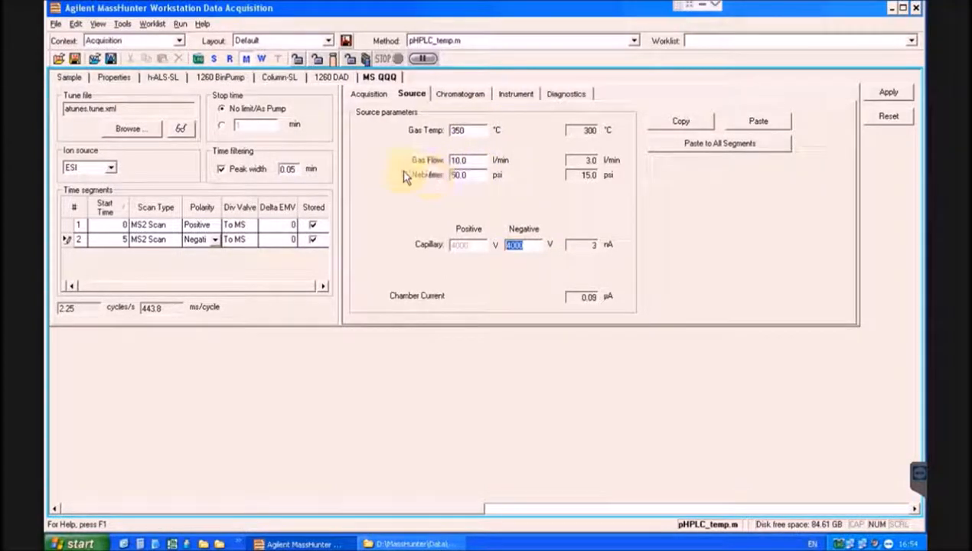
Review the MS chromatogram and instrument curve settings, and display the real-time plot pane
click(463, 98)
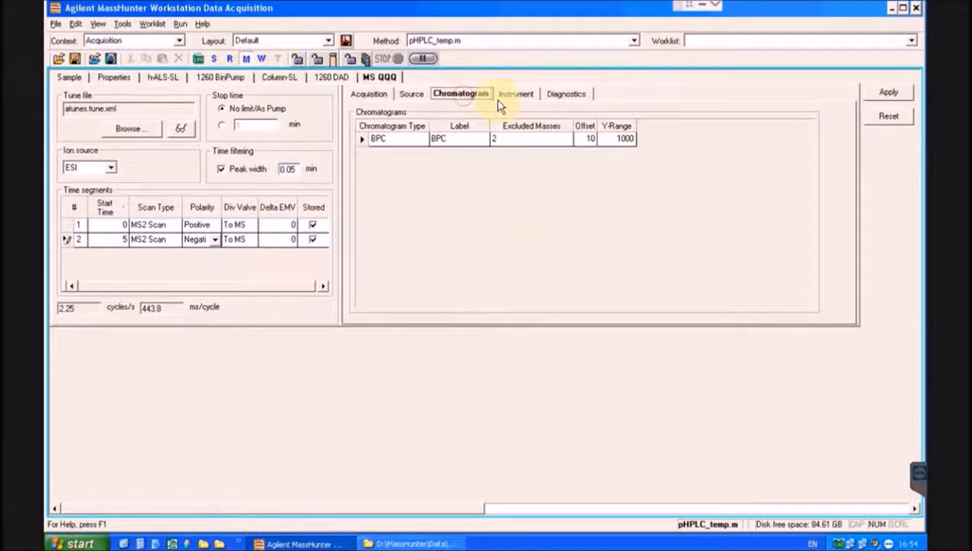
click(525, 98)
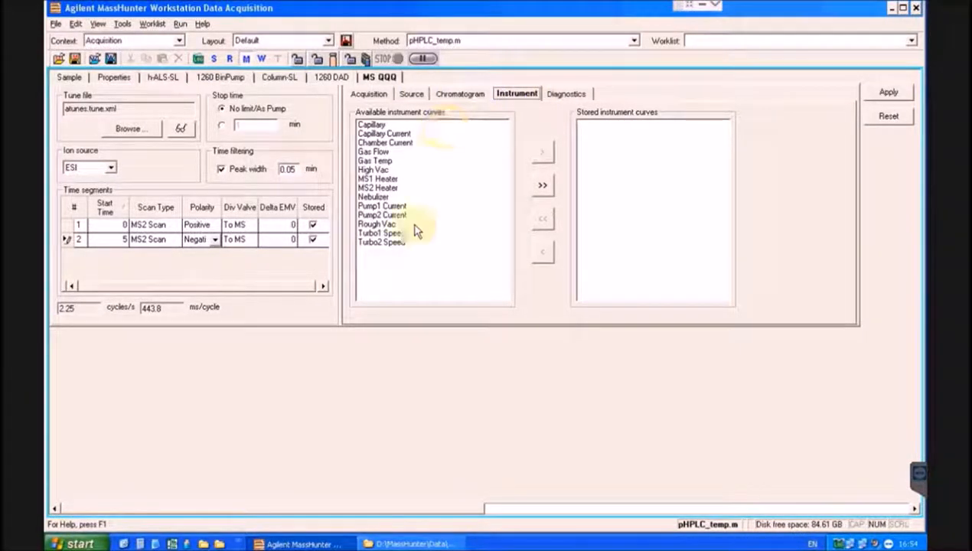
click(230, 59)
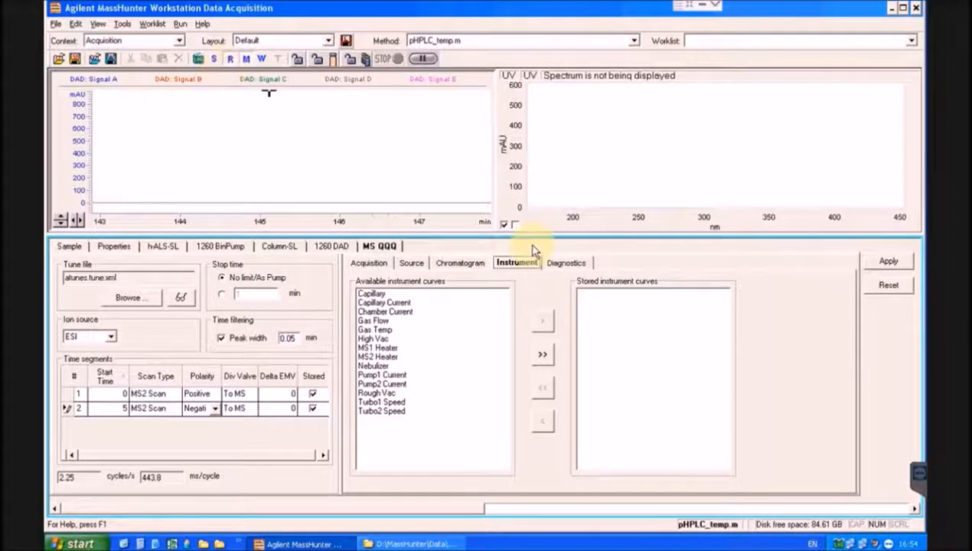
click(458, 268)
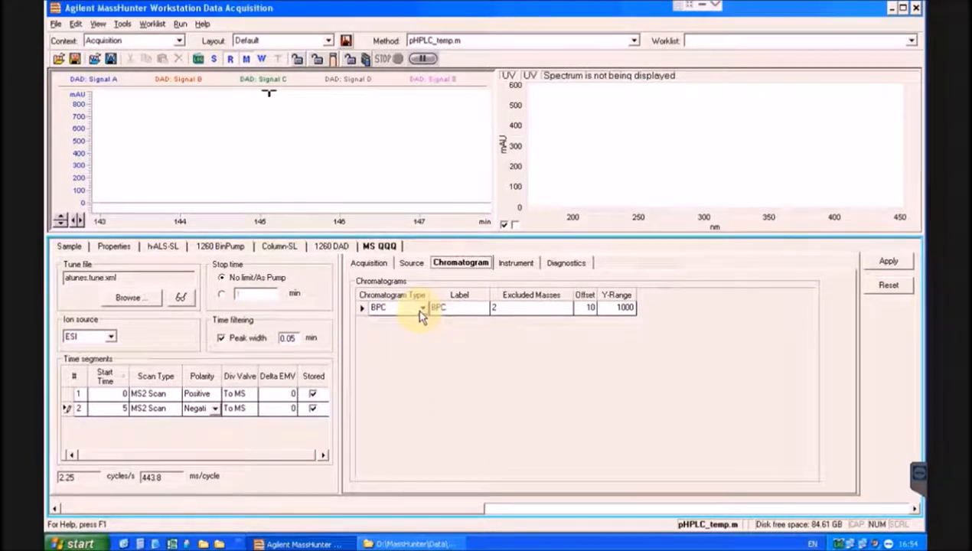
Add the Binary Pump: Pressure, Binary Pump: %B and BPC signals to the real-time signal plot, and hide the plot pane
right_click(353, 140)
click(369, 169)
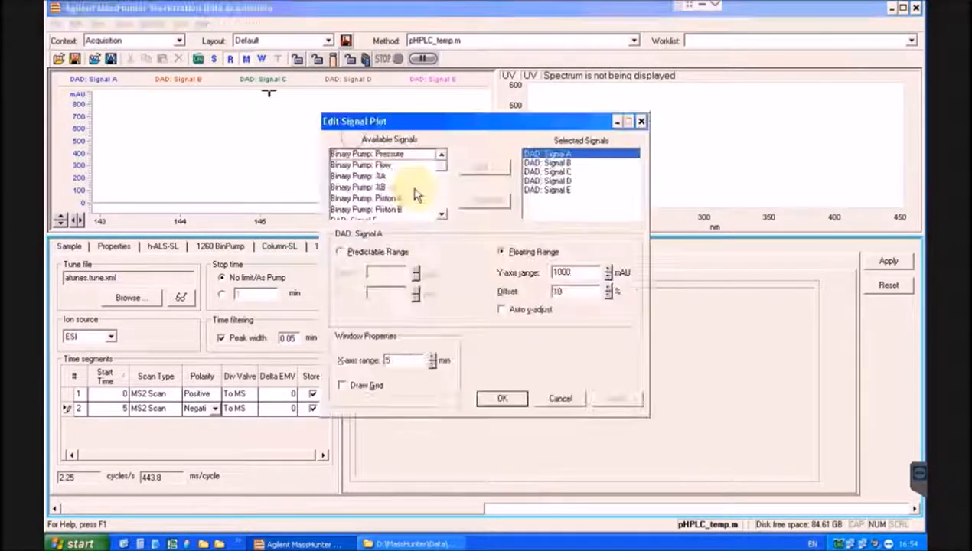
click(394, 154)
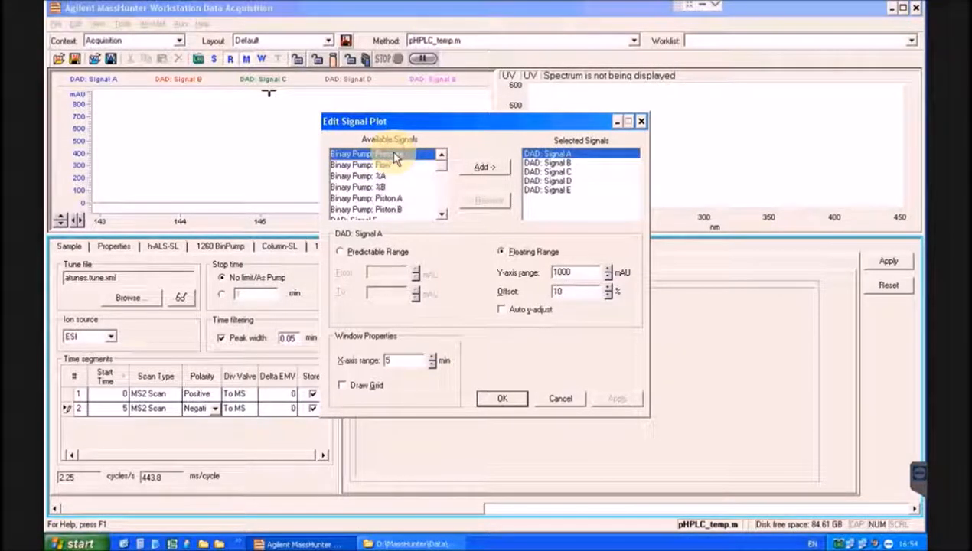
double_click(395, 155)
double_click(383, 177)
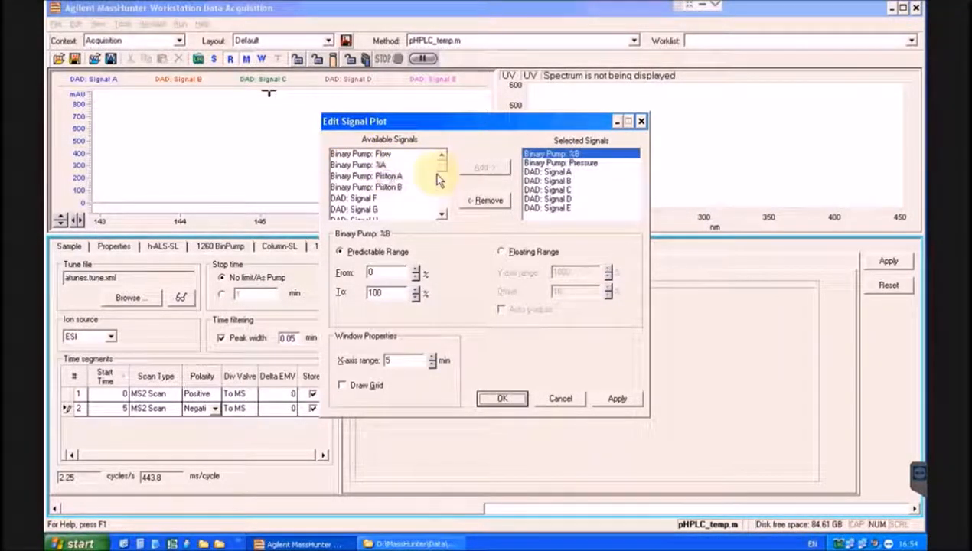
mouse_move(441, 174)
mouse_down()
mouse_move(443, 206)
mouse_move(432, 182)
mouse_up()
double_click(380, 187)
click(496, 401)
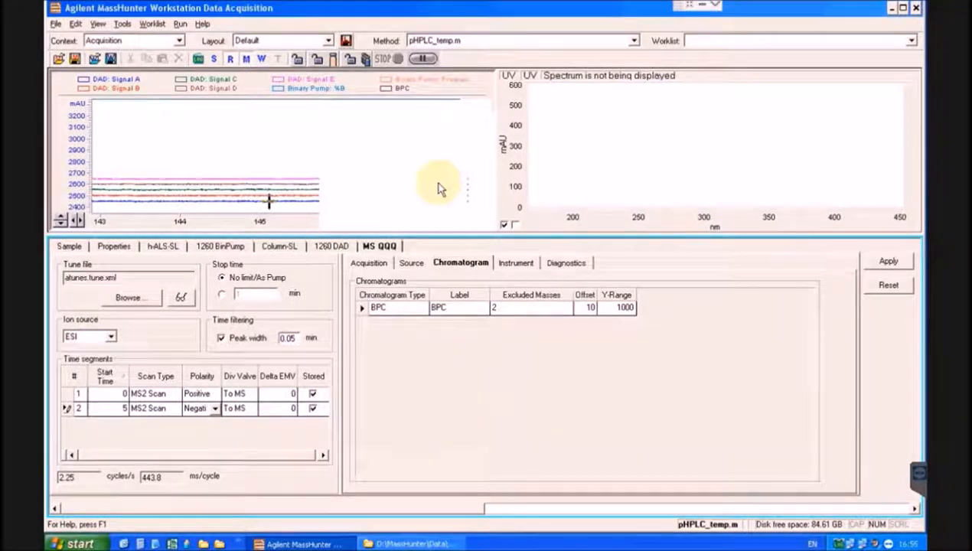
click(236, 61)
Examine the first time segment's MS2 Scan acquisition parameters: start mass, end mass, scan time and fragmentor
click(376, 95)
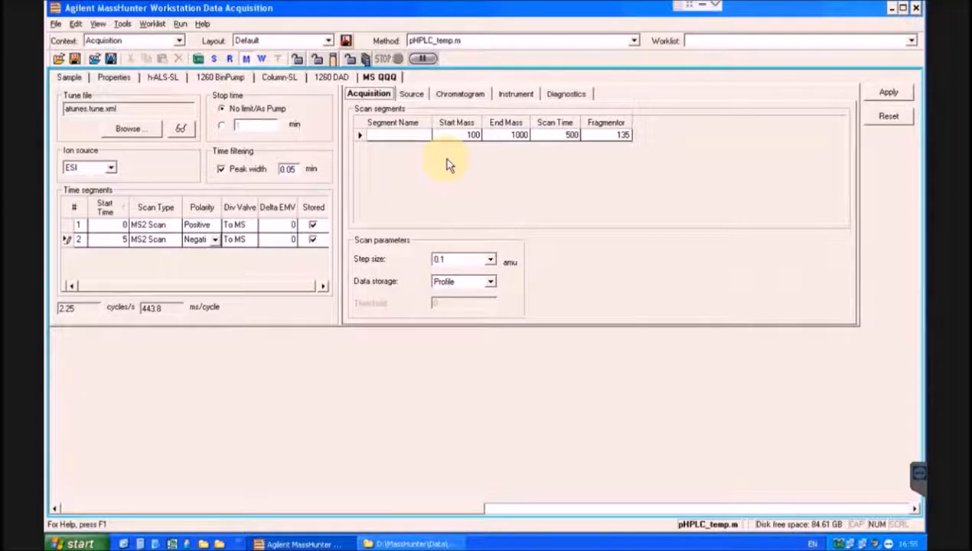
click(153, 225)
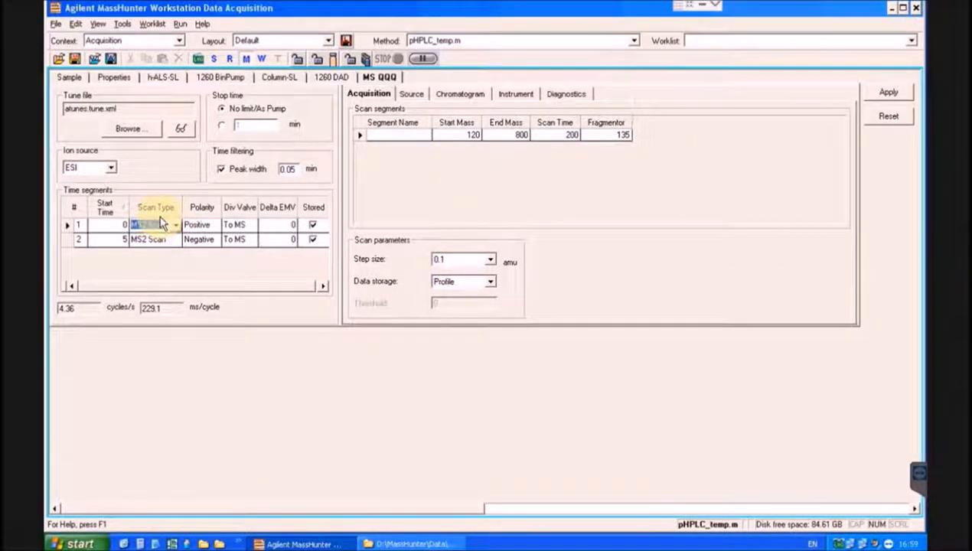
click(436, 167)
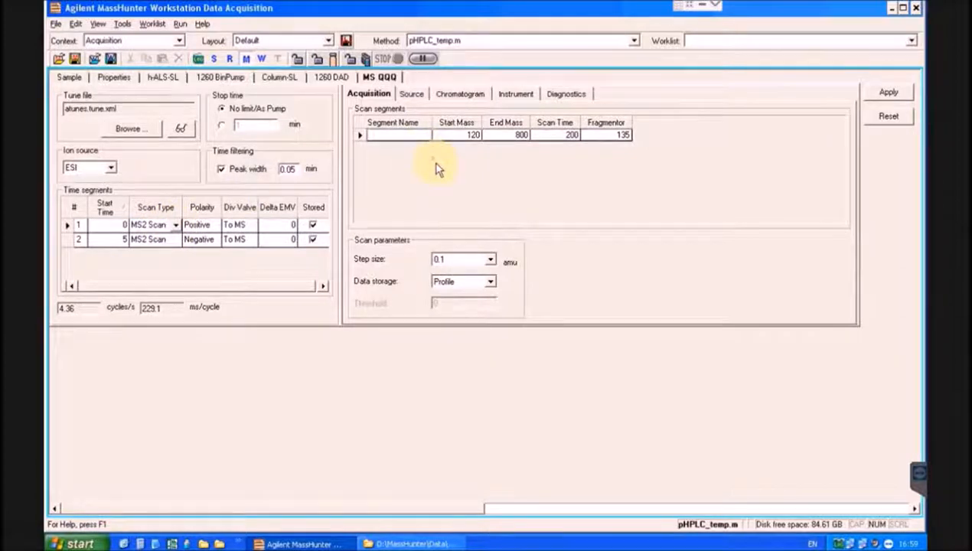
click(481, 136)
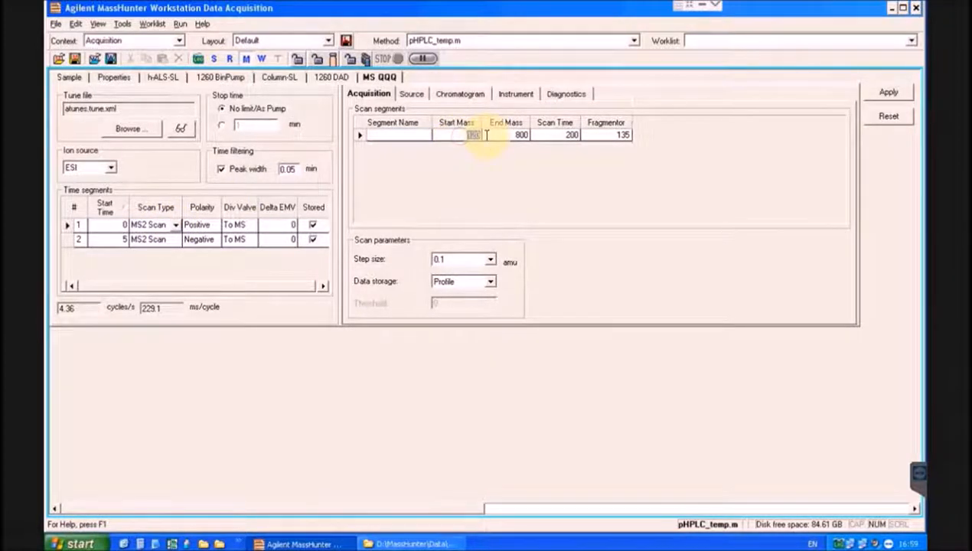
click(501, 135)
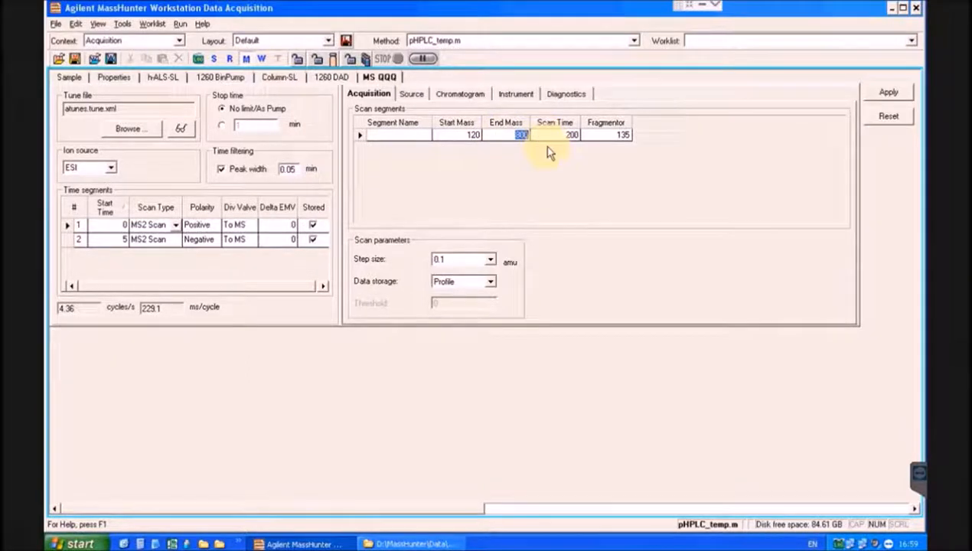
click(624, 135)
click(573, 135)
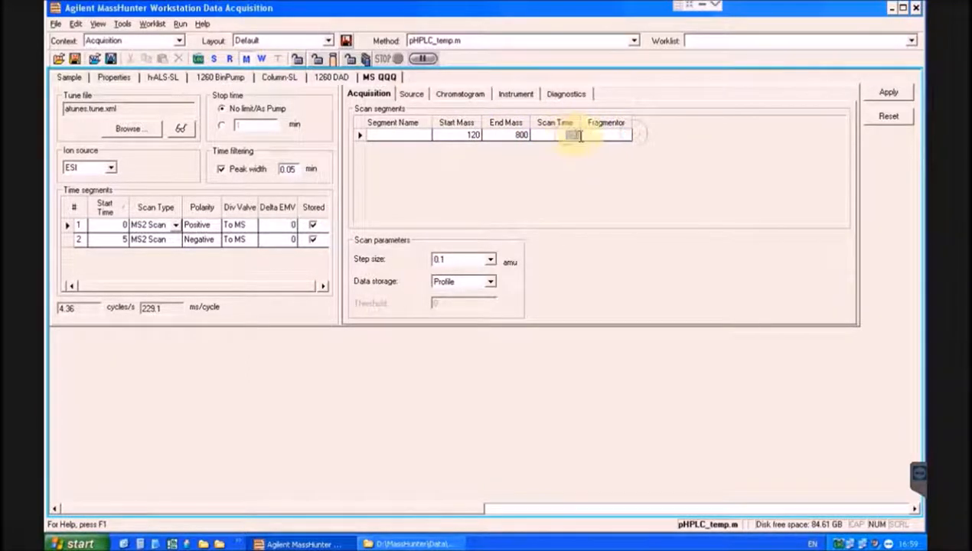
Switch the first time segment's scan type to MS2 SIM and examine its mass, dwell and fragmentor settings
click(175, 224)
click(150, 246)
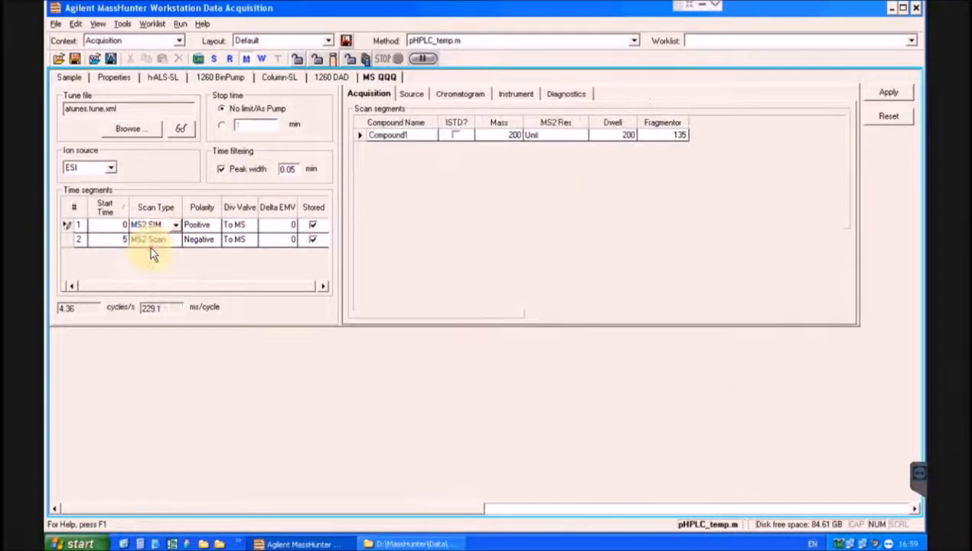
click(525, 135)
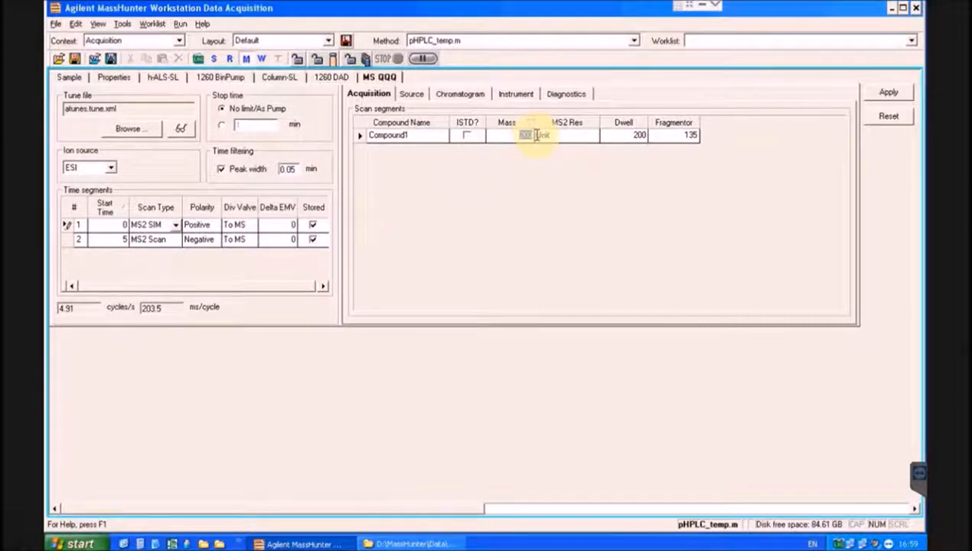
click(671, 134)
click(632, 134)
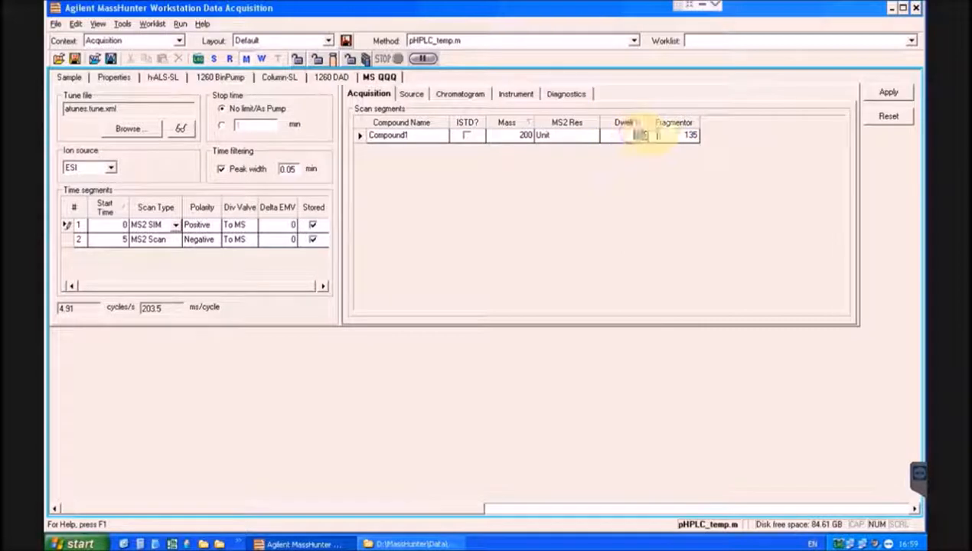
Set the first time segment's scan type to MRM and examine its precursor ion, product ion and fragmentor settings
click(175, 223)
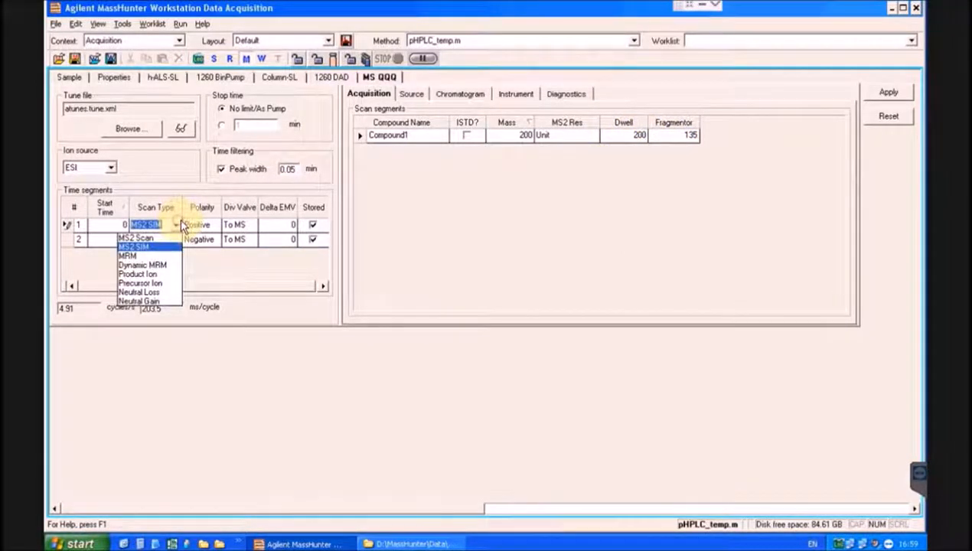
click(162, 255)
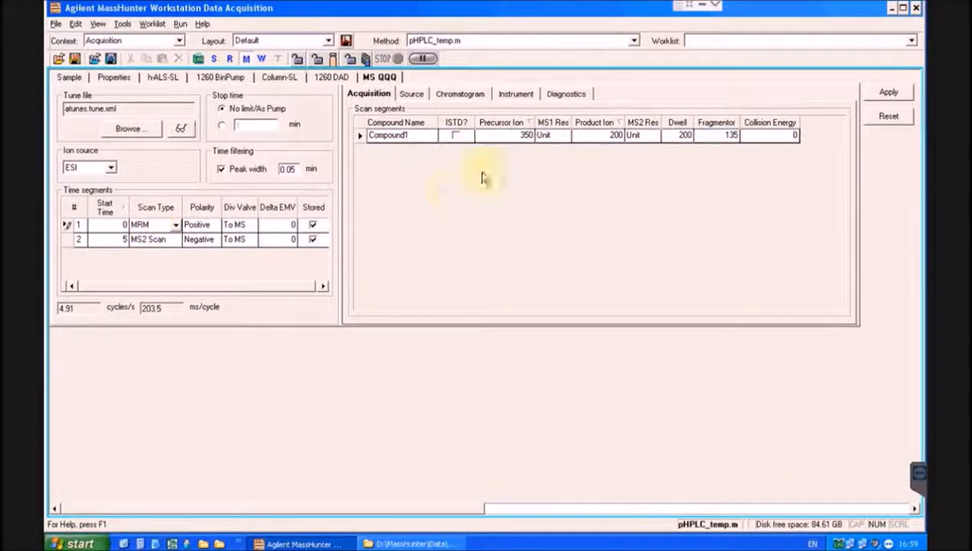
click(509, 134)
click(612, 134)
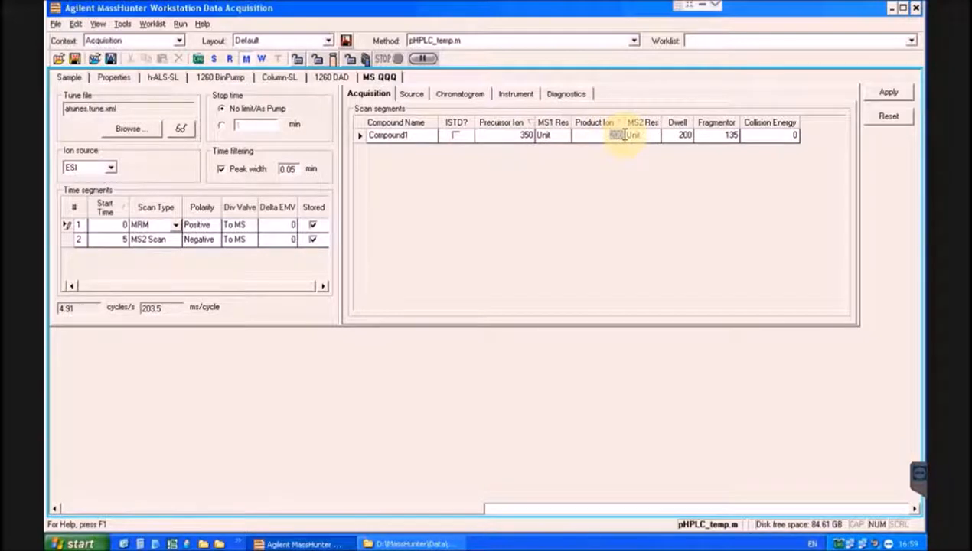
click(716, 134)
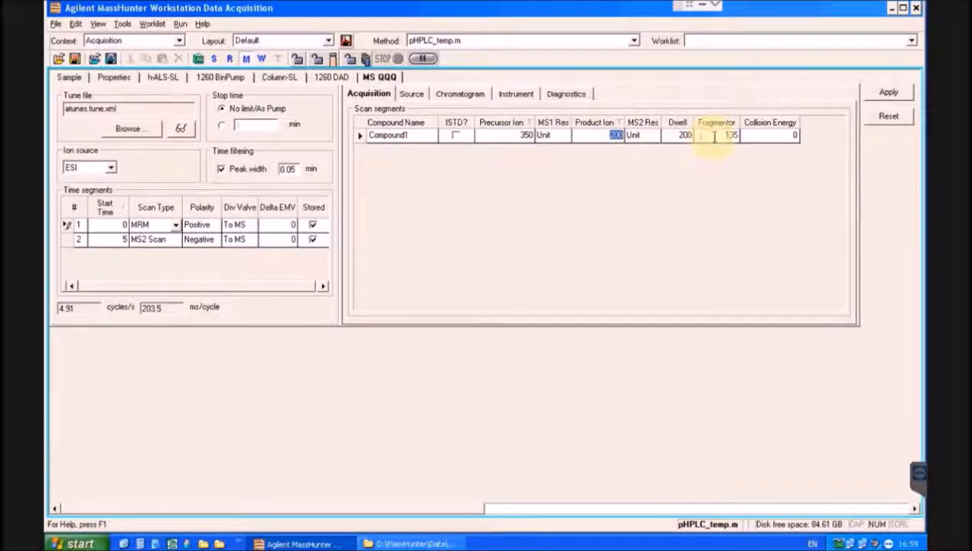
Examine the MRM collision energy setting and return the first time segment's scan type to MS2 Scan
click(770, 135)
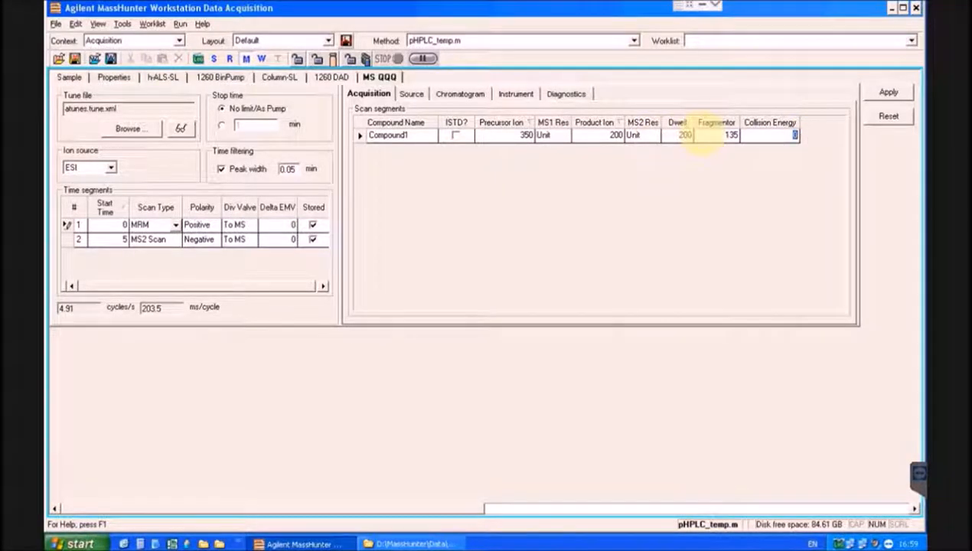
click(172, 228)
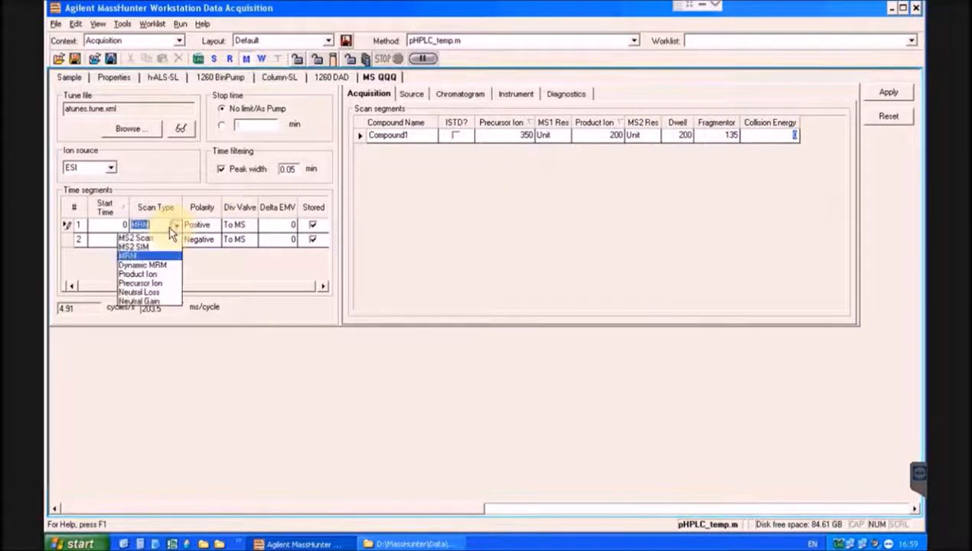
click(154, 239)
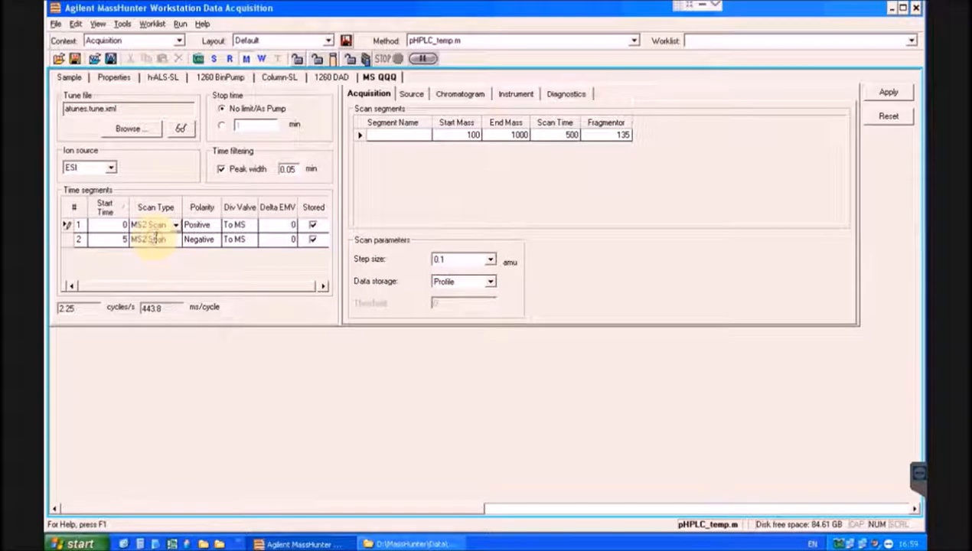
Review the other scan types available for the first time segment, including Product Ion, Precursor Ion, Neutral Loss and Neutral Gain
click(176, 225)
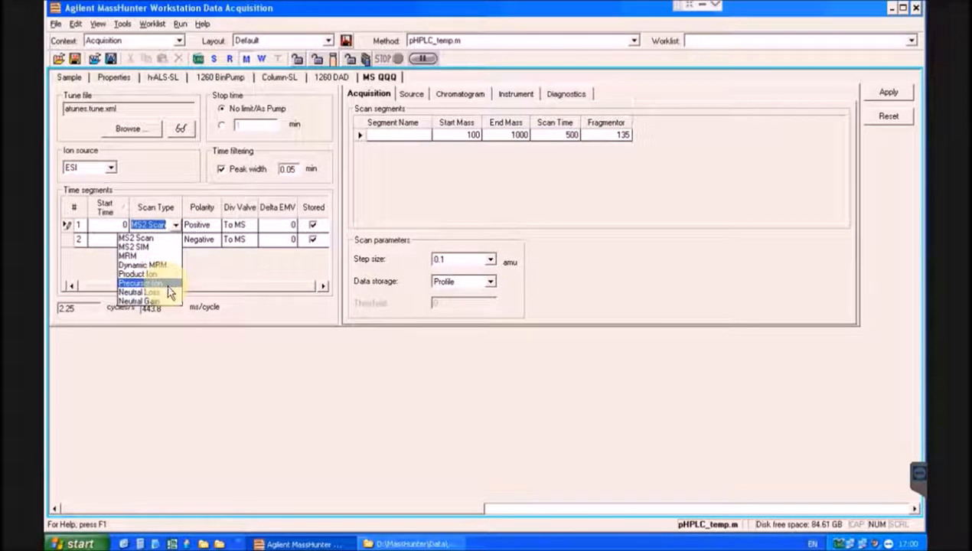
click(438, 192)
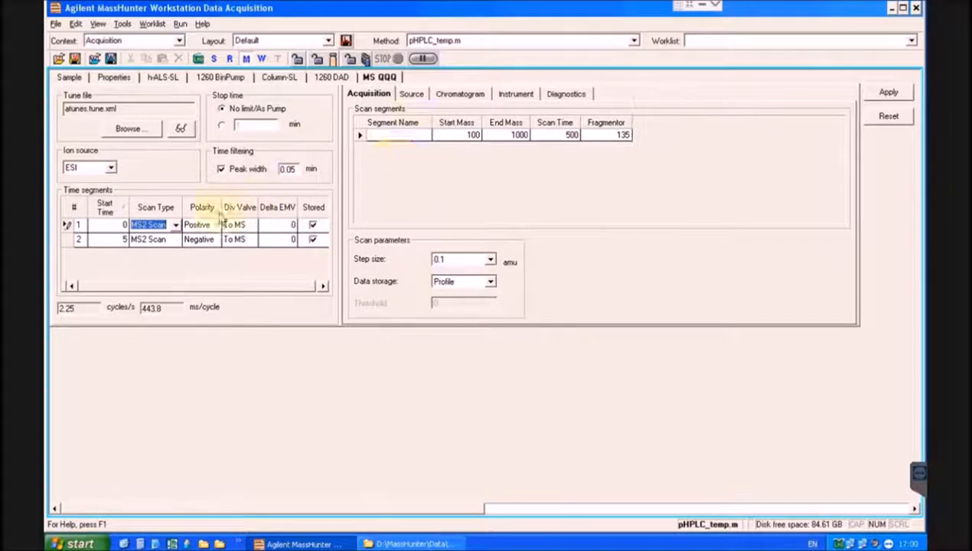
click(175, 225)
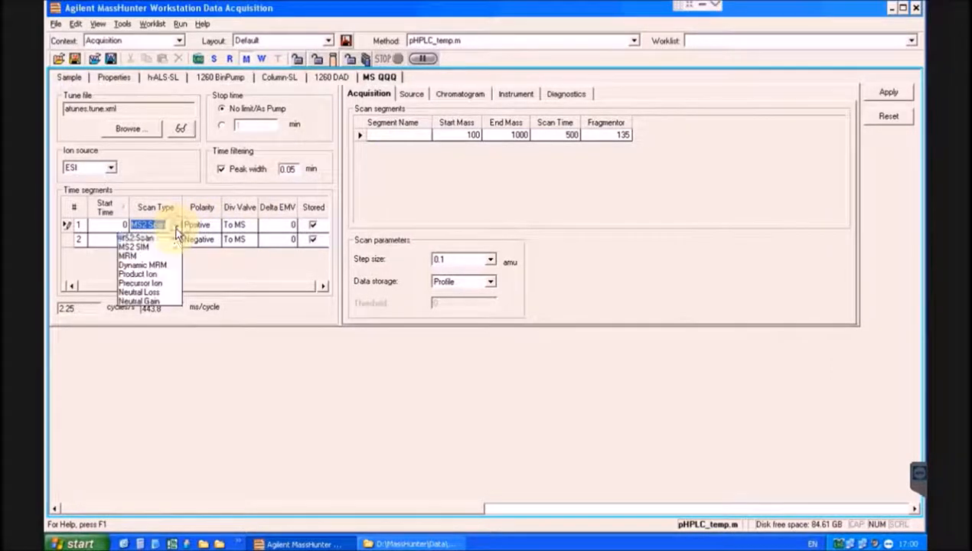
click(412, 205)
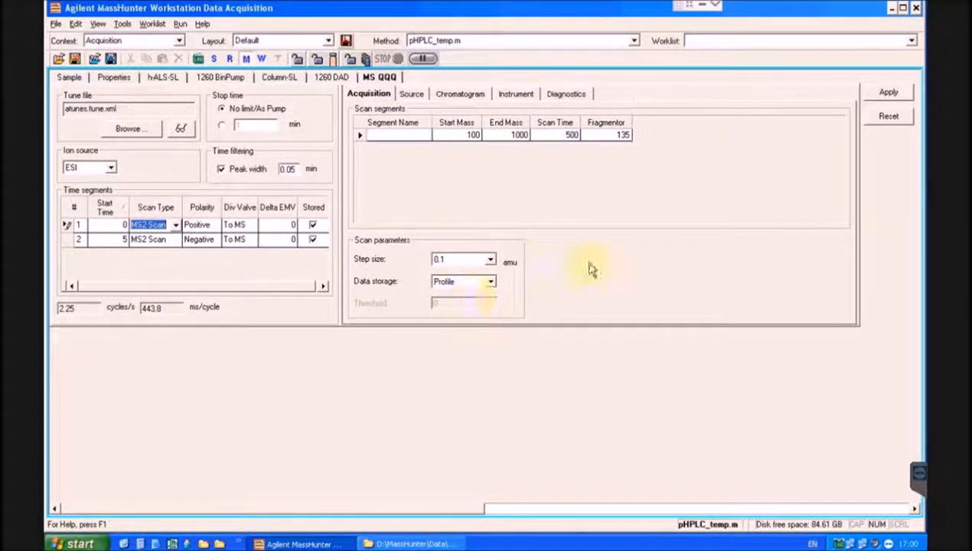
Save the method under the name temp in the D:\MassHunter\methods folder
click(55, 24)
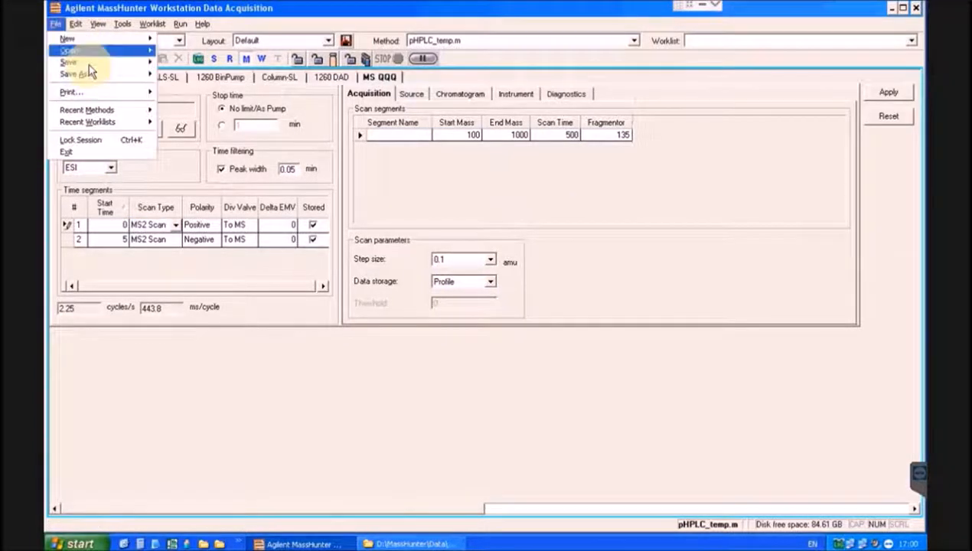
mouse_move(95, 74)
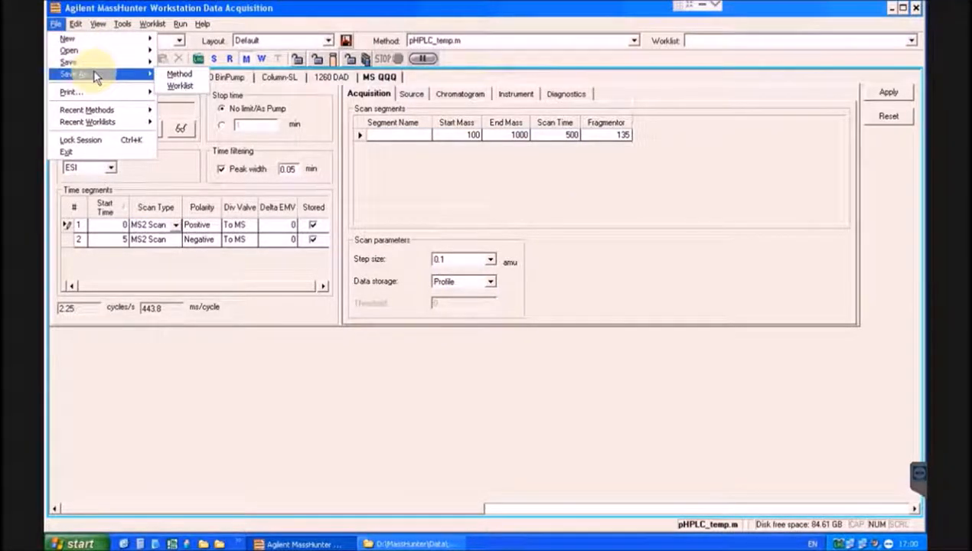
click(180, 75)
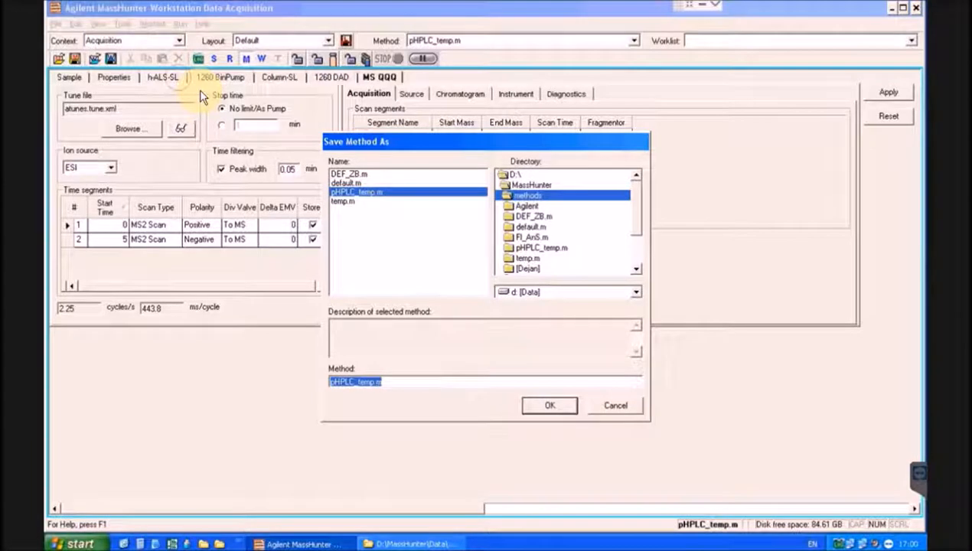
text(temp)
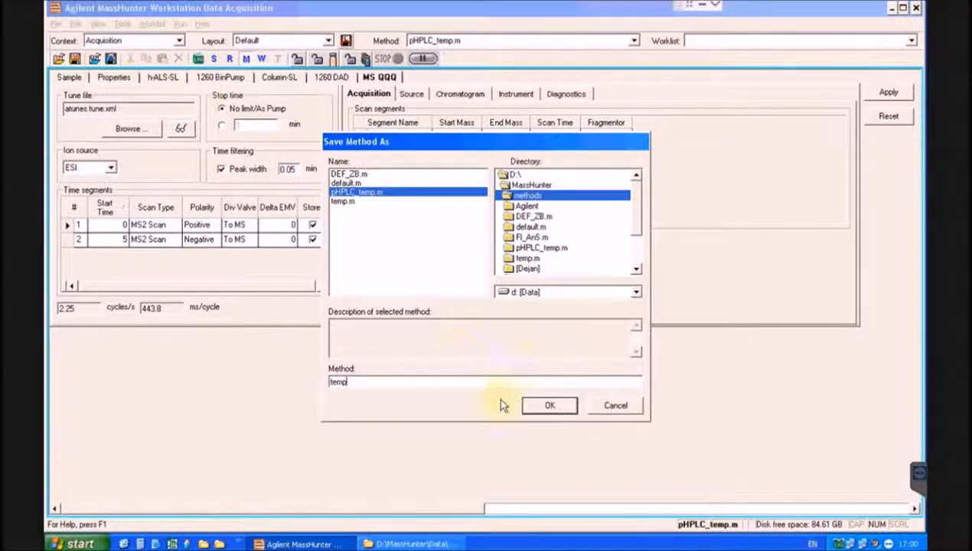
click(546, 405)
click(464, 303)
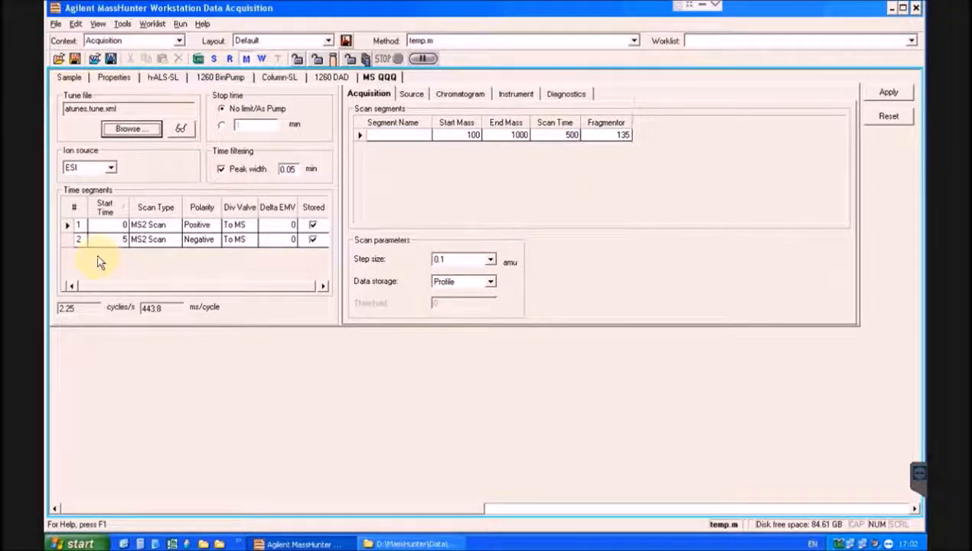
Examine the sample position setting, show the device status pane and inspect the injector's tray configuration for both vial plates
click(69, 79)
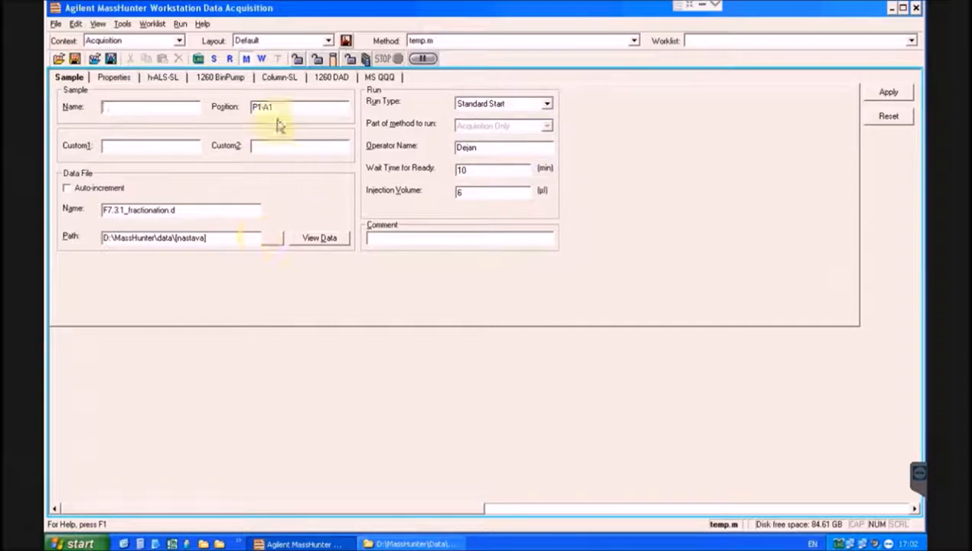
drag(278, 107, 249, 108)
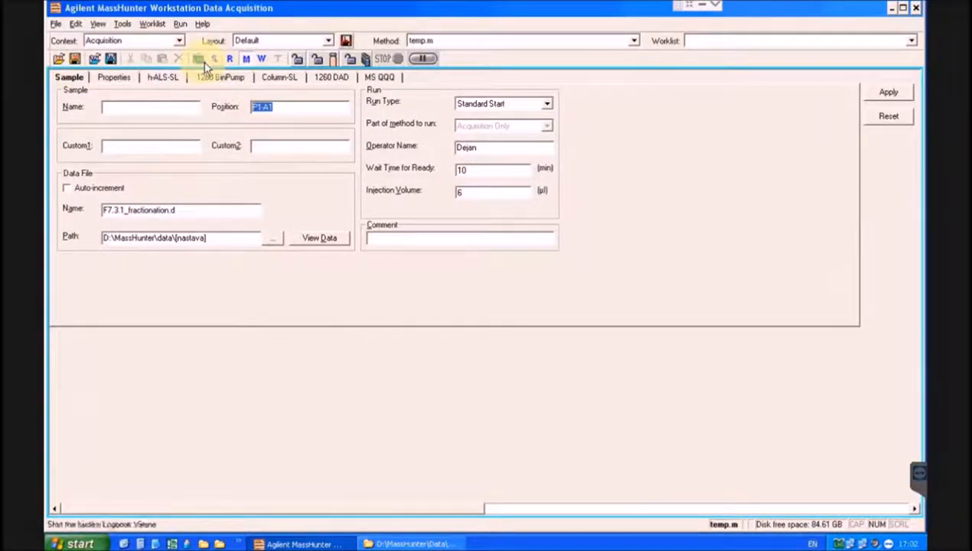
click(199, 59)
right_click(106, 124)
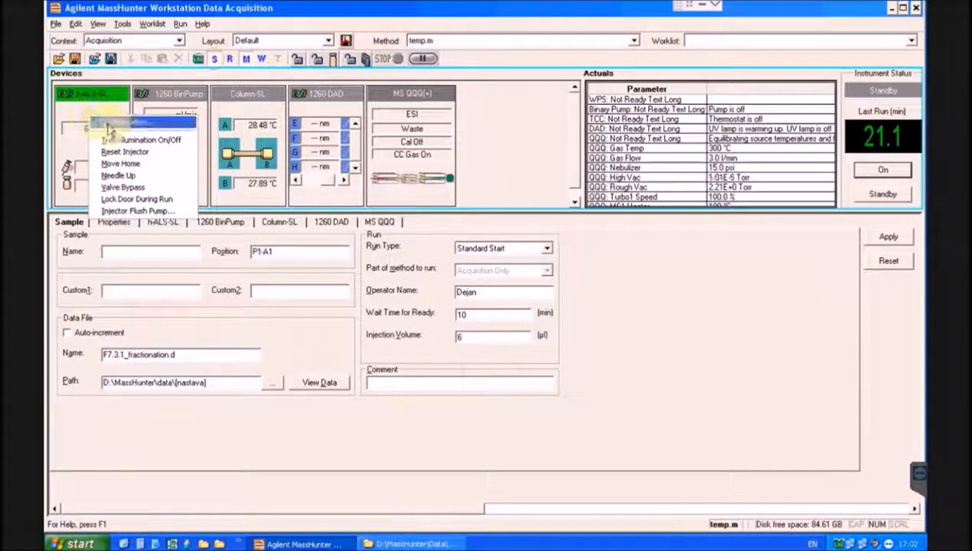
click(129, 122)
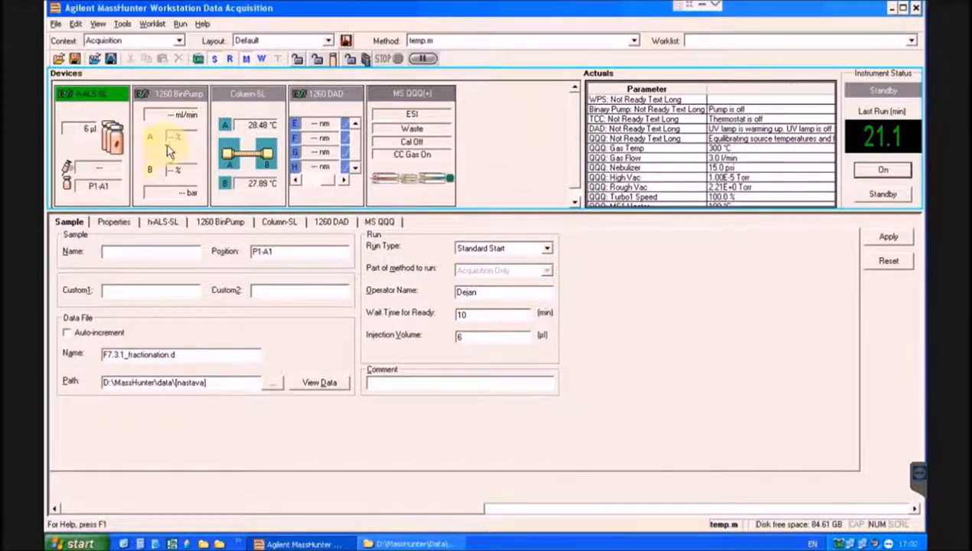
click(120, 168)
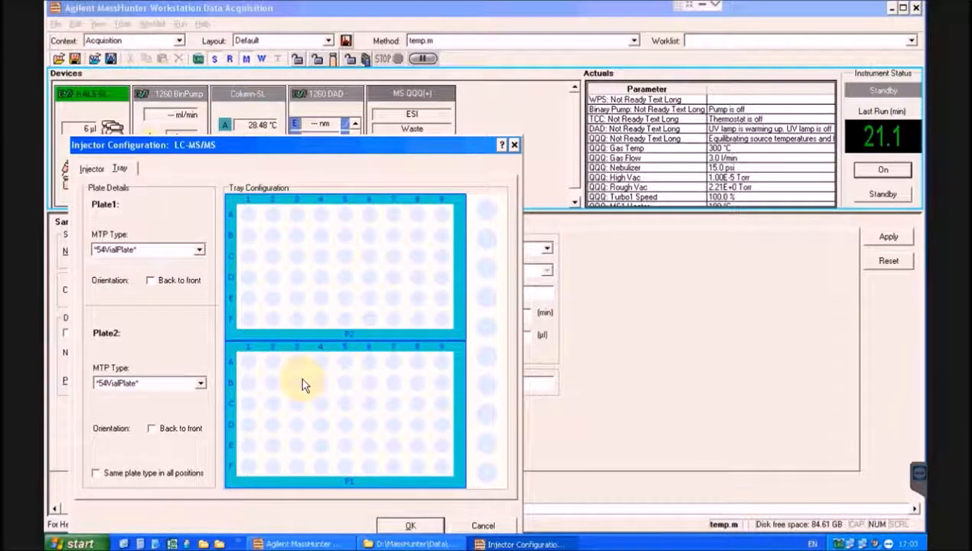
click(480, 525)
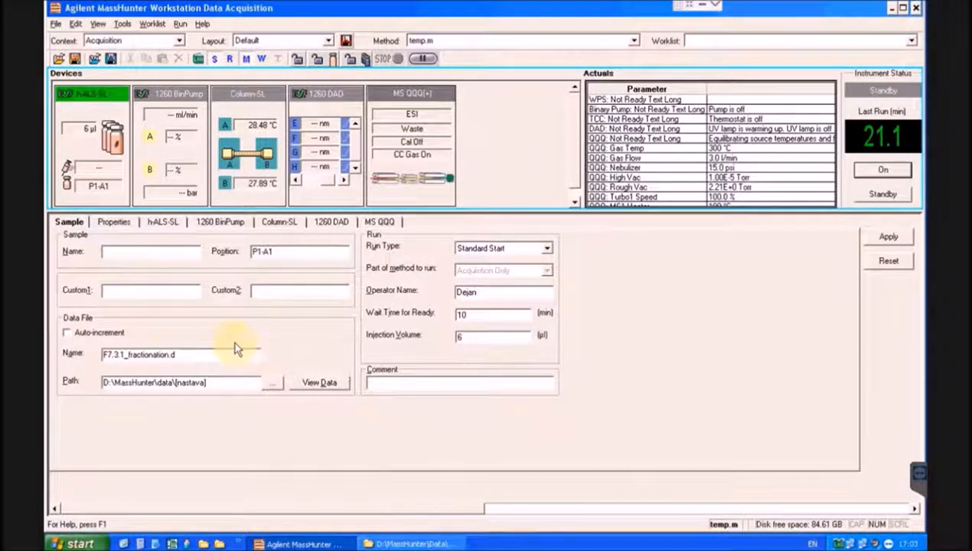
Check the data file name and path for the sample run and set the injection volume to -1
click(189, 357)
drag(219, 382, 102, 380)
drag(193, 357, 75, 350)
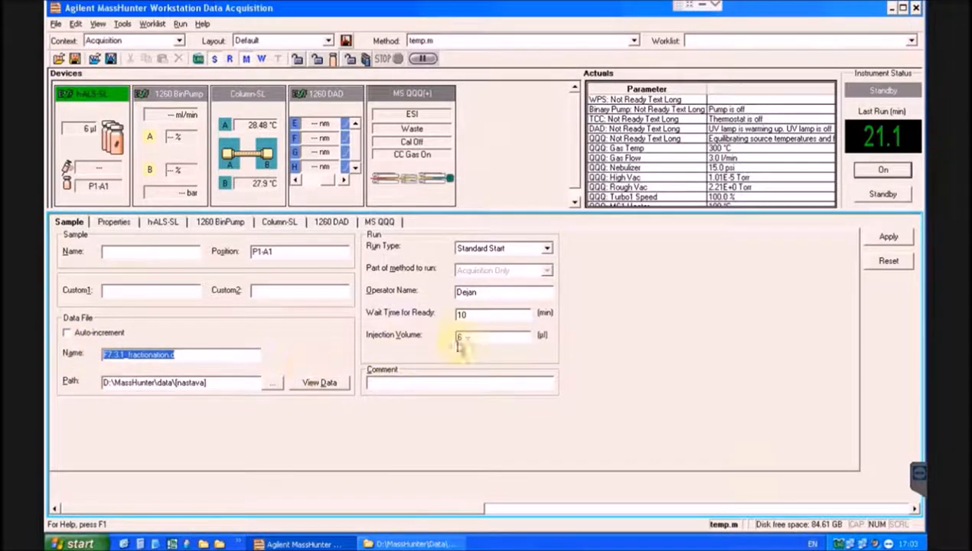
drag(478, 337, 442, 332)
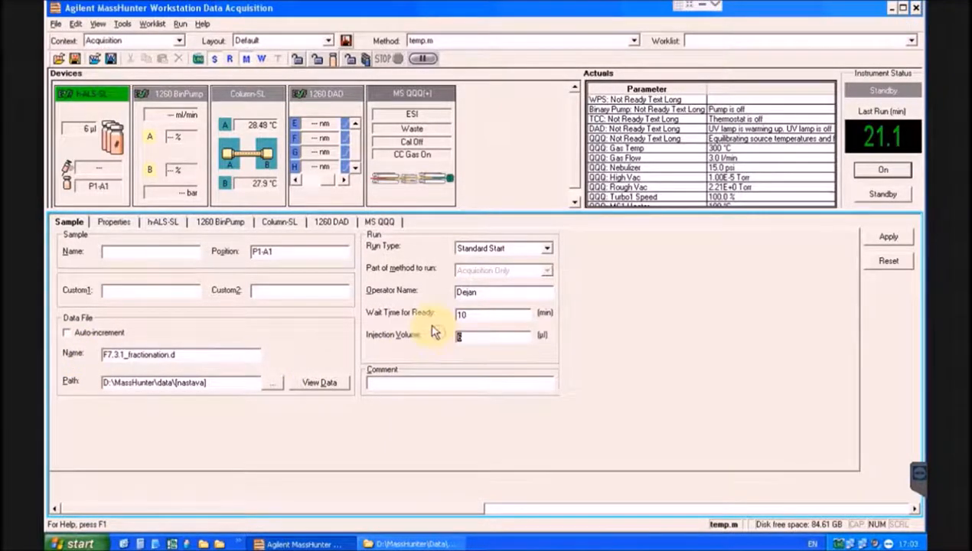
text(1)
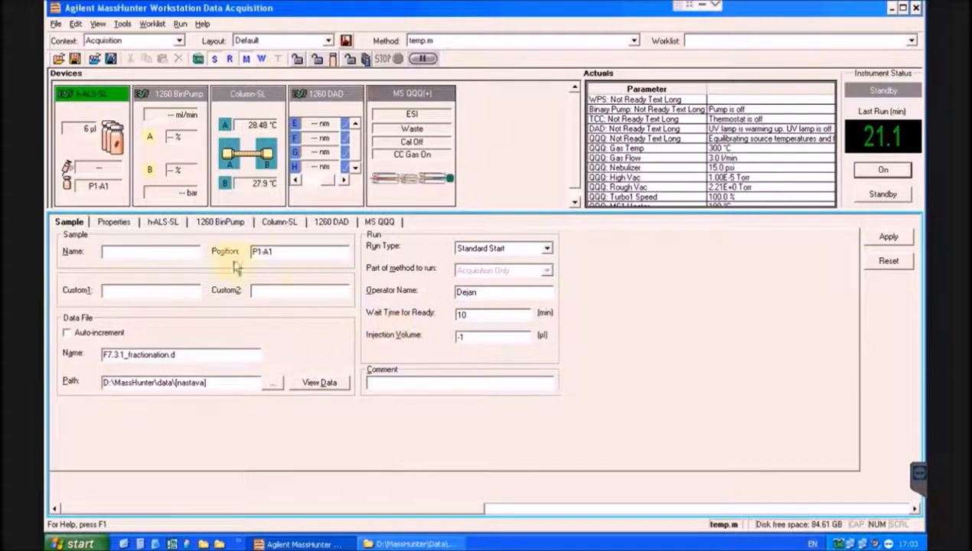
Examine the autosampler's auxiliary options and its injection setup, including injection volume and needle wash
click(175, 223)
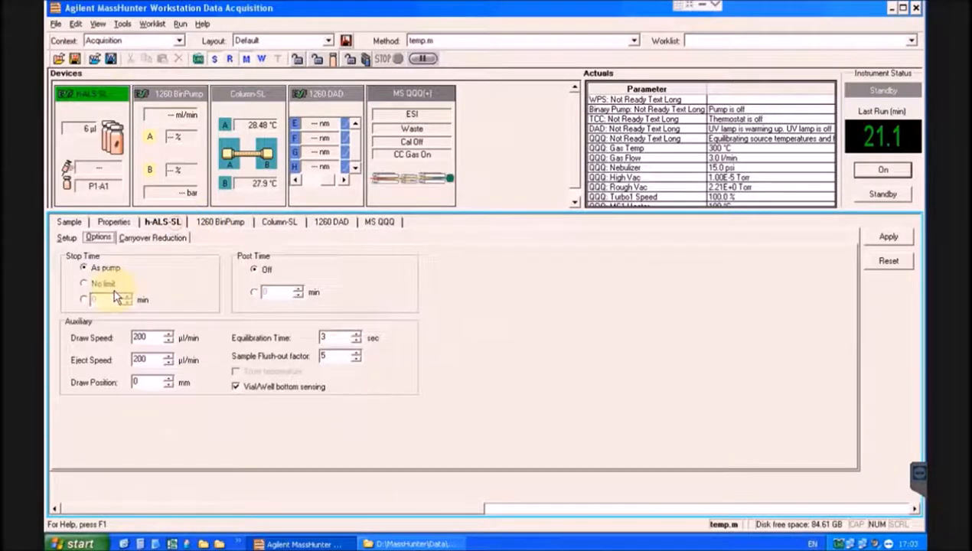
click(68, 237)
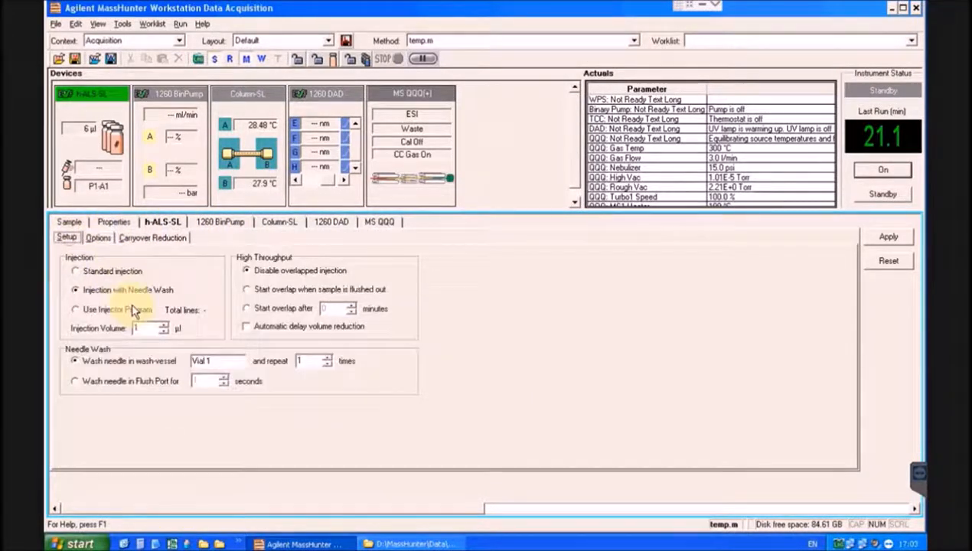
click(76, 222)
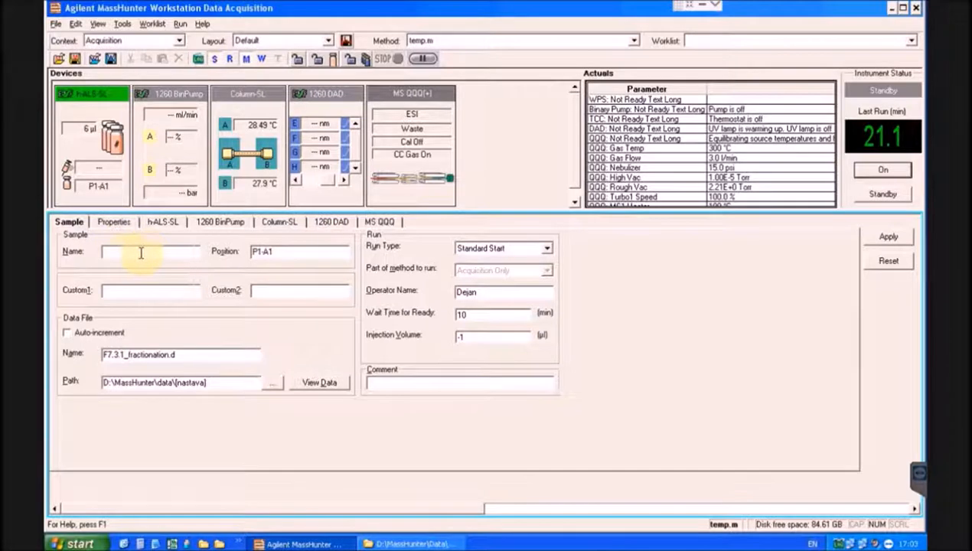
Review the sample name, custom and comment fields and the command for running an interactive sample
click(139, 290)
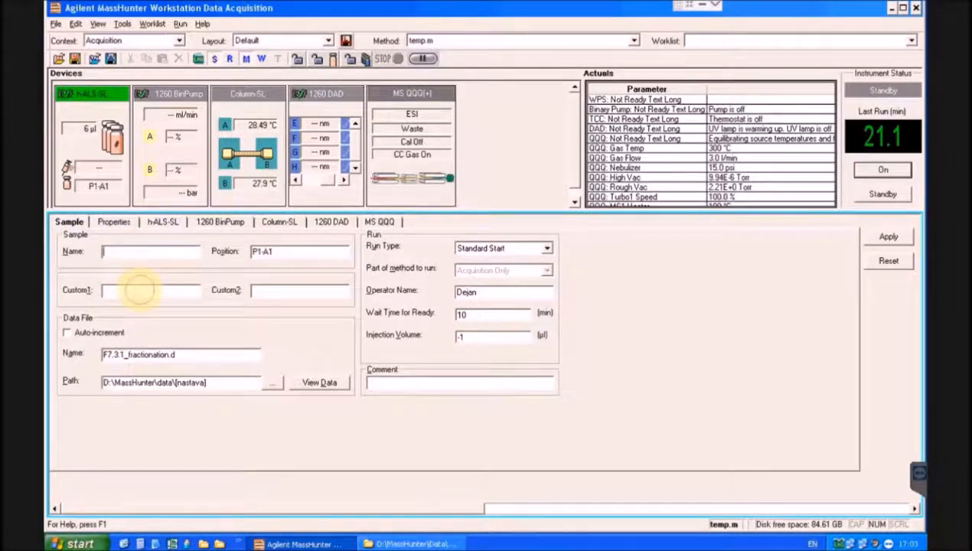
click(383, 382)
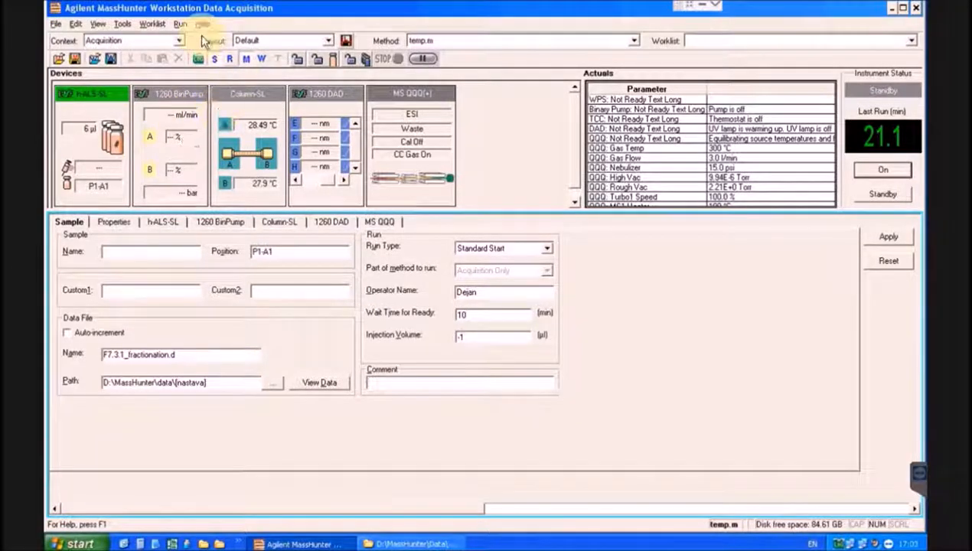
click(180, 24)
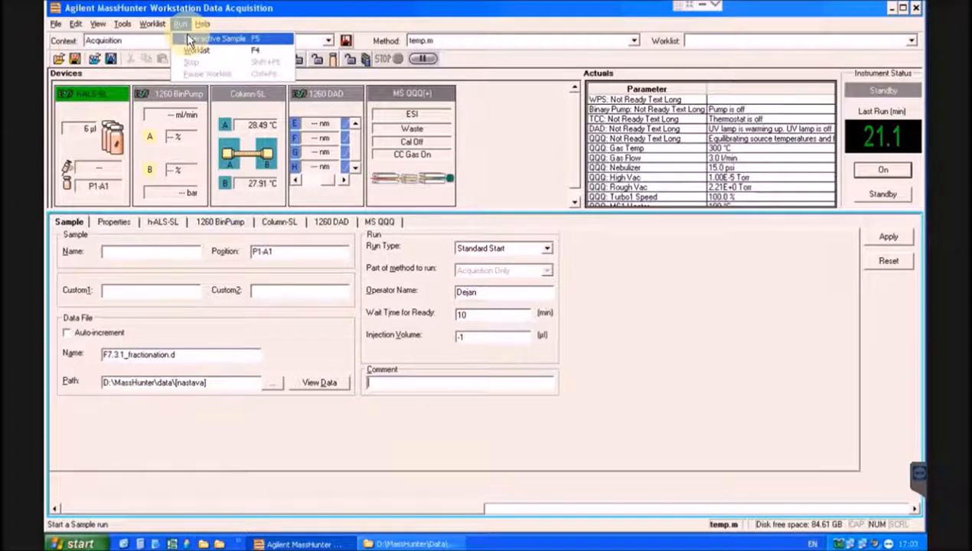
click(189, 38)
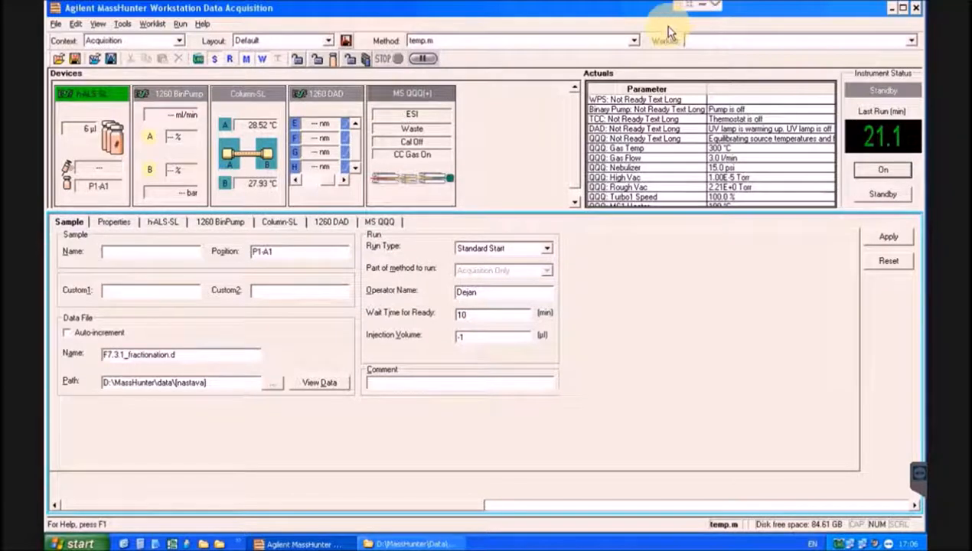
In the worklist run parameters, enter the operator's name and keep Acquisition Only as the part of method to run
click(152, 25)
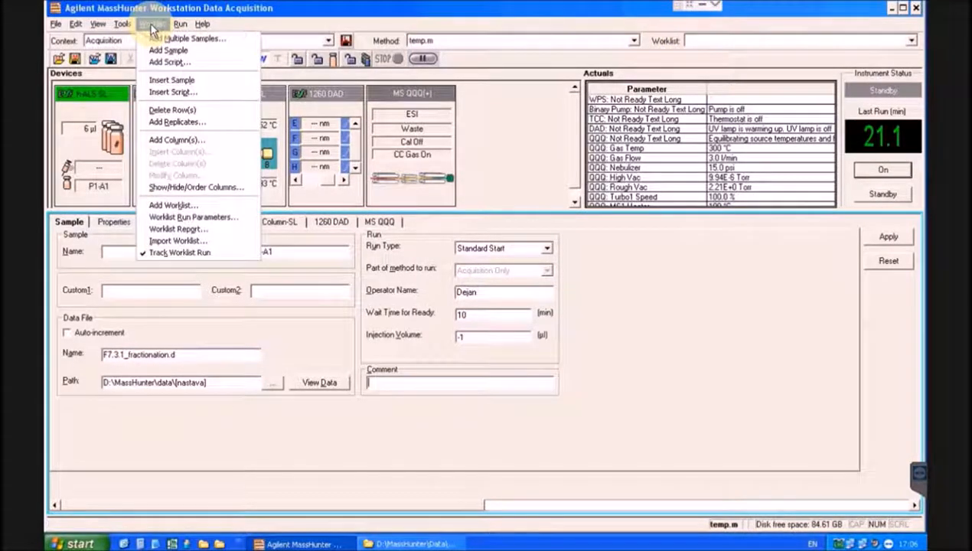
click(217, 217)
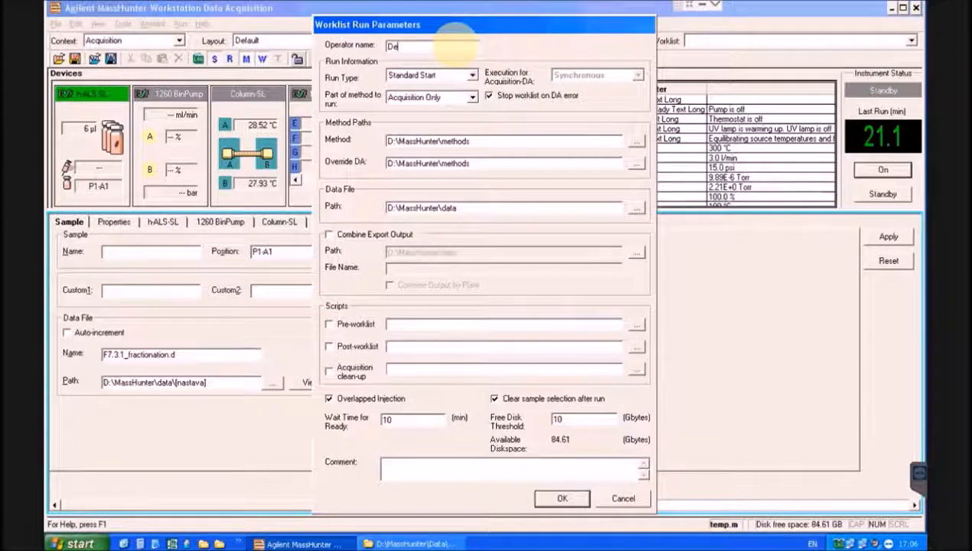
click(454, 47)
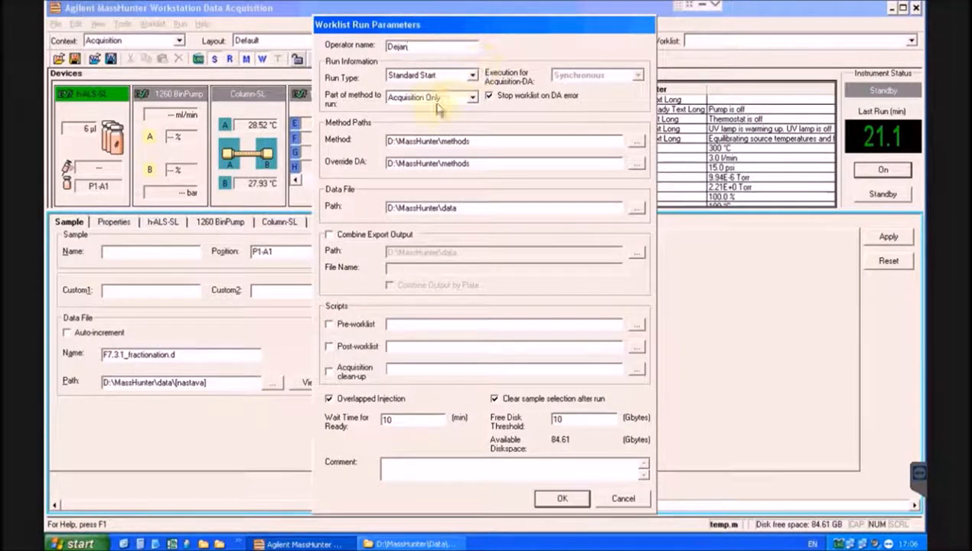
click(472, 98)
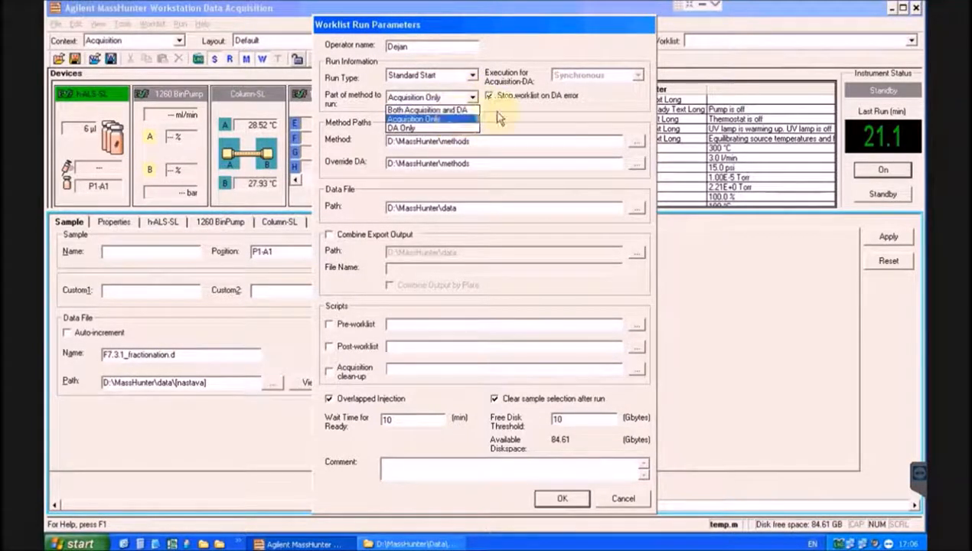
click(513, 114)
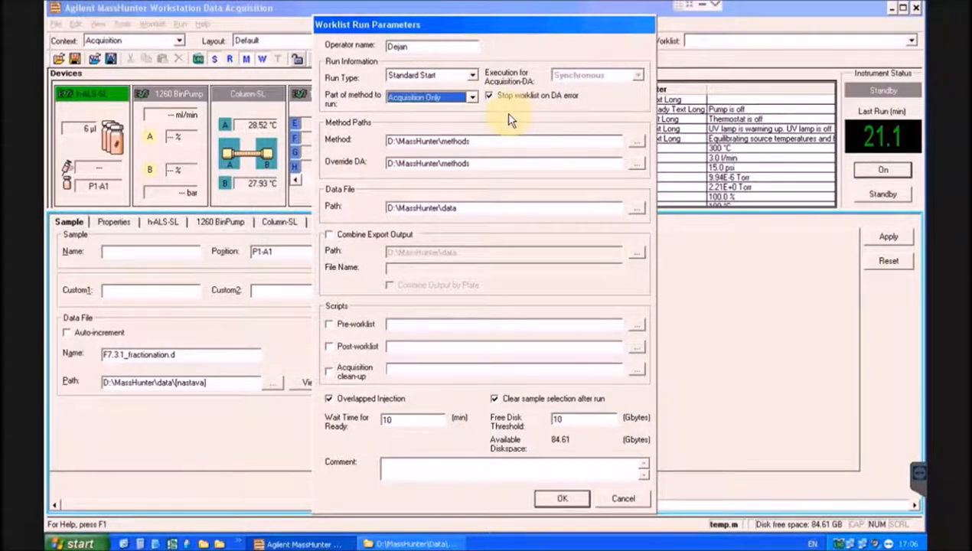
Set the worklist's method path to the operator's own folder inside D:\MassHunter\methods
click(636, 141)
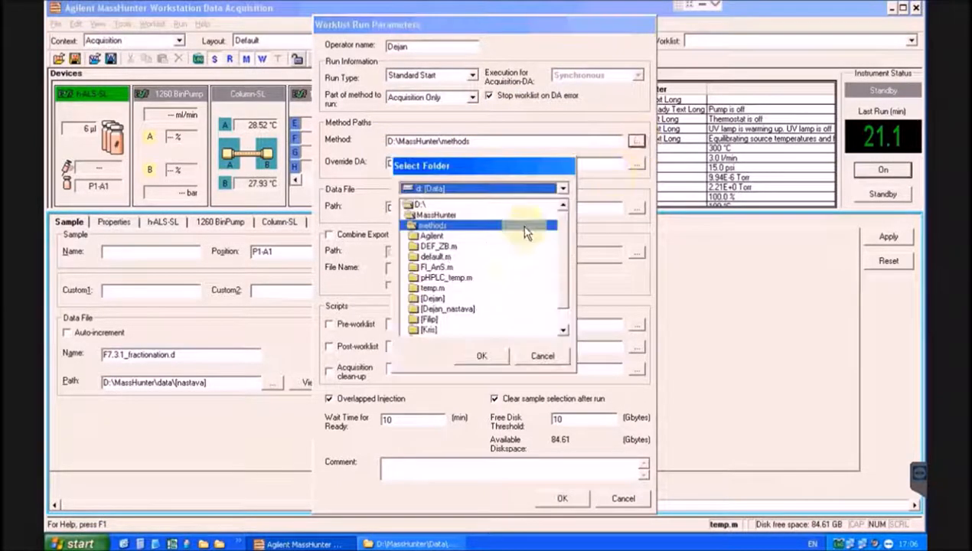
click(432, 299)
click(484, 357)
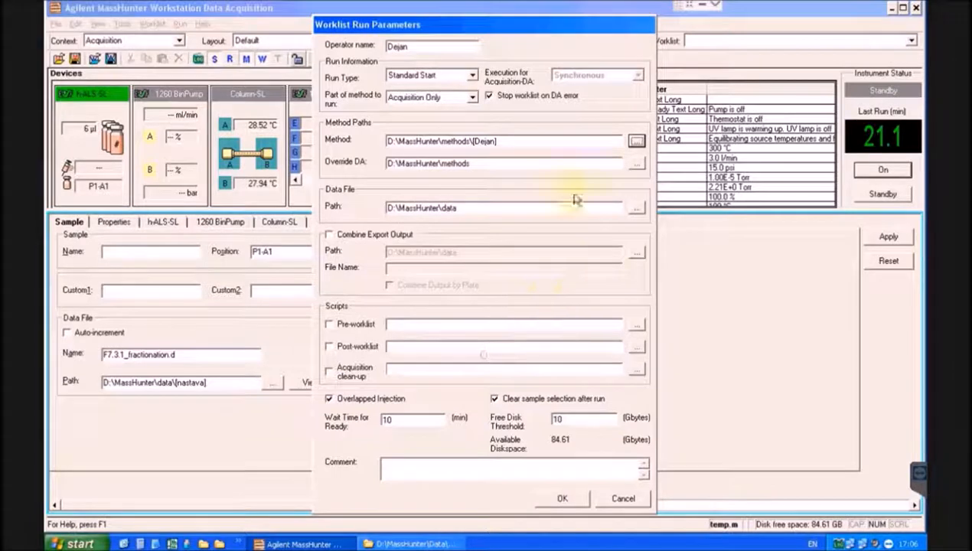
Change the worklist's method path to the bilje subfolder inside the operator's methods folder
click(637, 141)
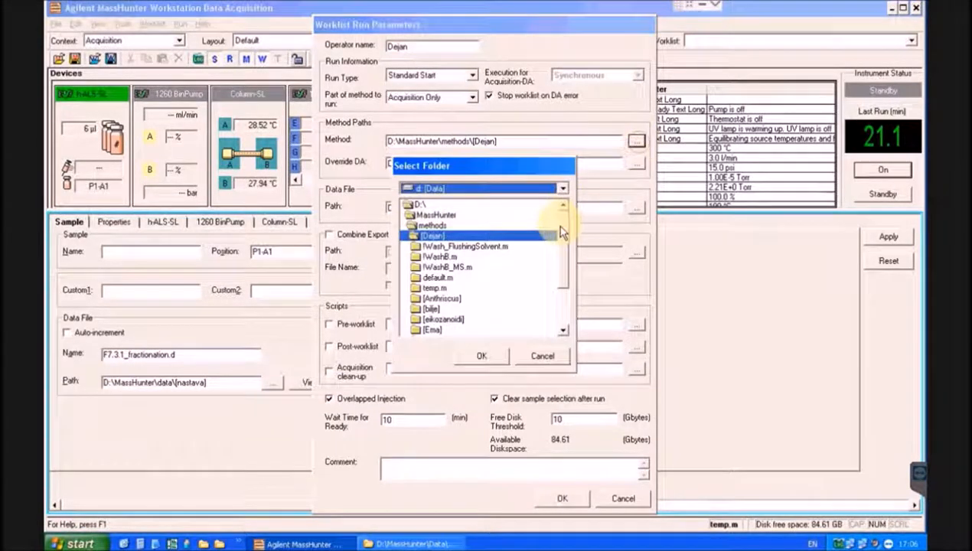
scroll(563, 255, down, 2)
double_click(432, 252)
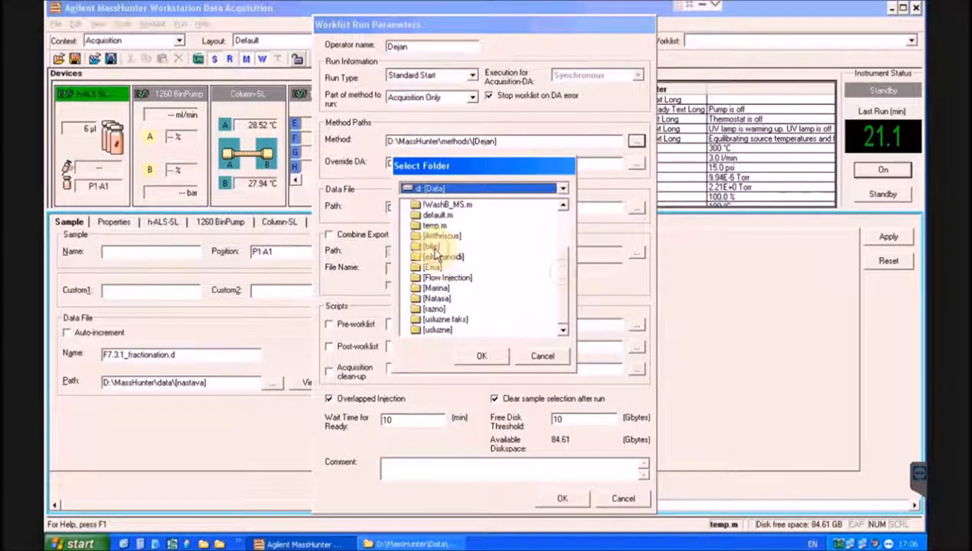
click(475, 358)
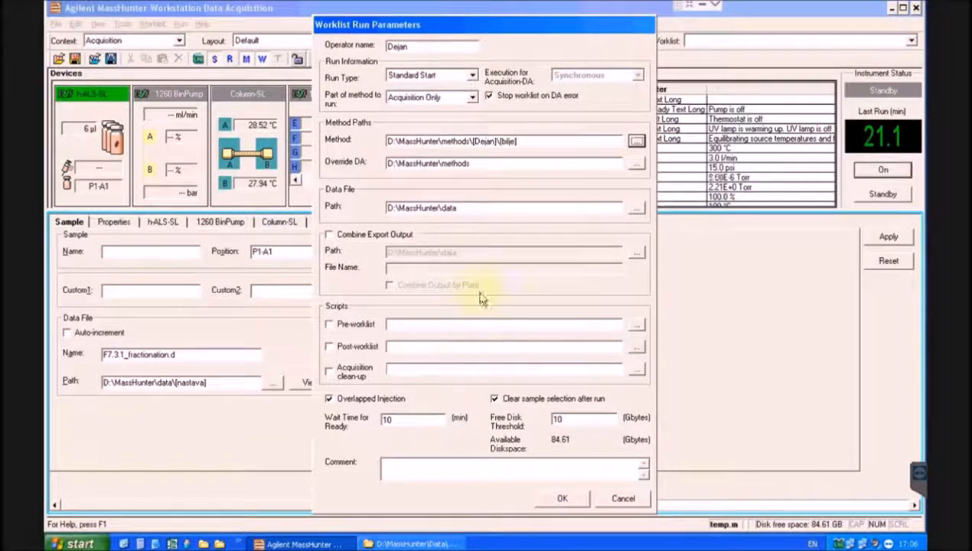
Set the worklist's data file path to the operator's own folder inside D:\MassHunter\data
click(637, 209)
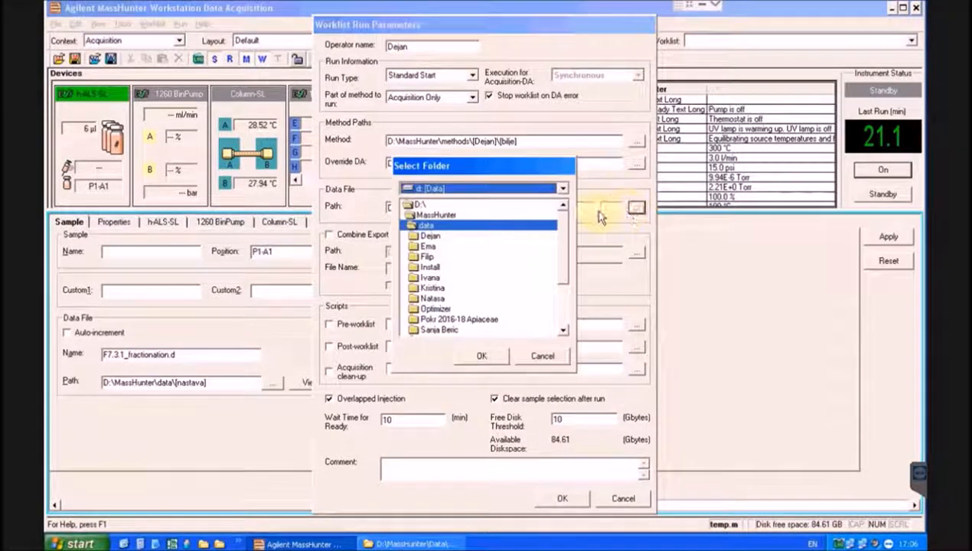
click(441, 237)
click(482, 356)
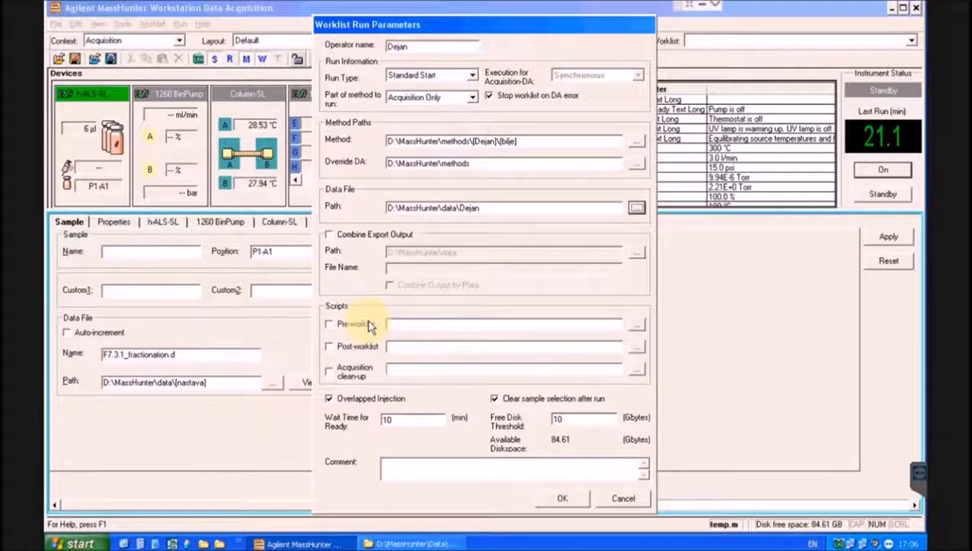
Enable the post-worklist and acquisition clean-up scripts and assign SCP_InstrumentStandby from MH_Acq_Scripts.exe to both
click(336, 348)
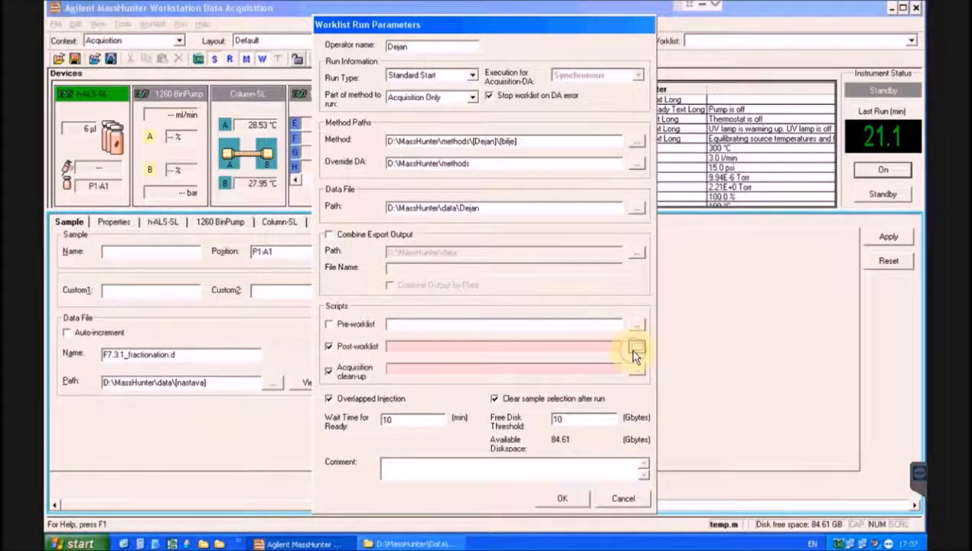
click(637, 347)
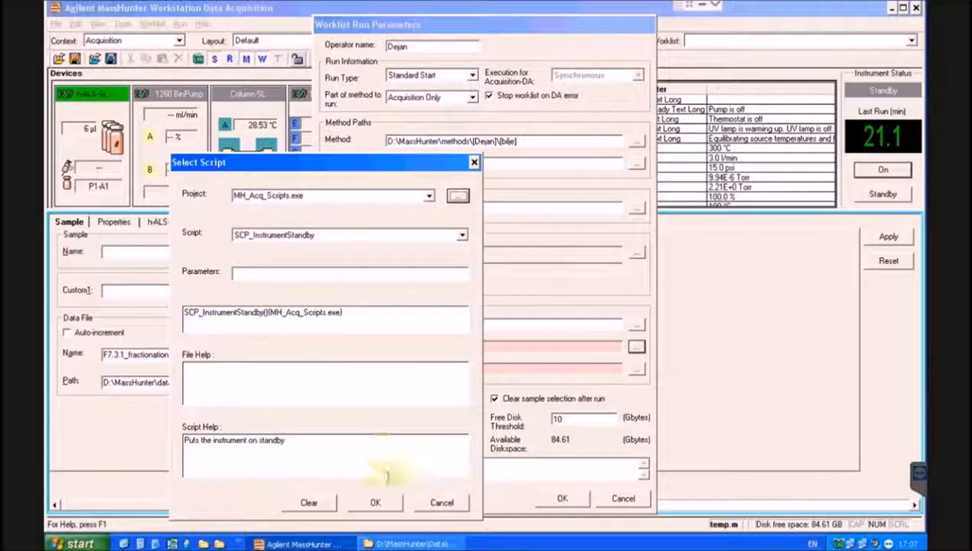
click(375, 502)
click(636, 369)
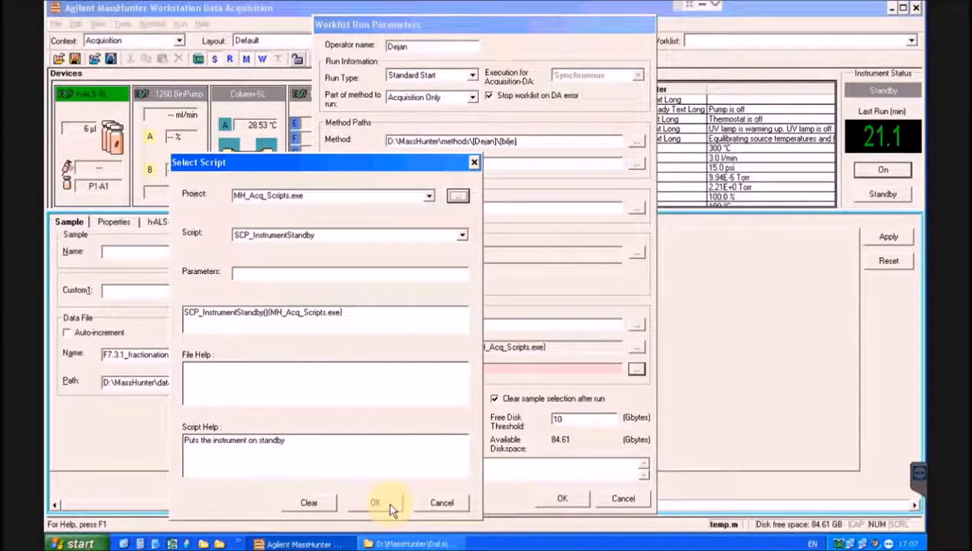
click(389, 507)
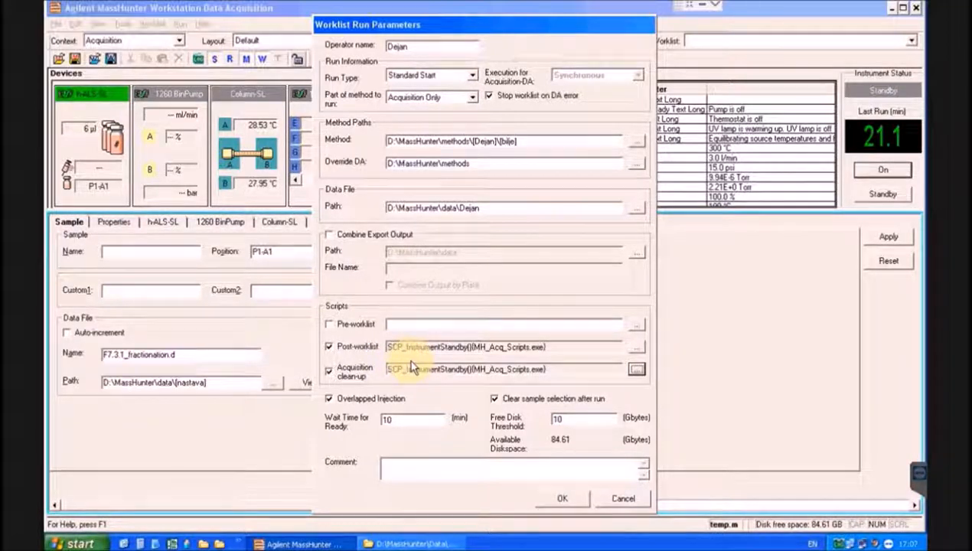
Turn off overlapped injection, keep the wait time for ready at 10 min and accept the worklist run parameters
click(350, 399)
click(347, 398)
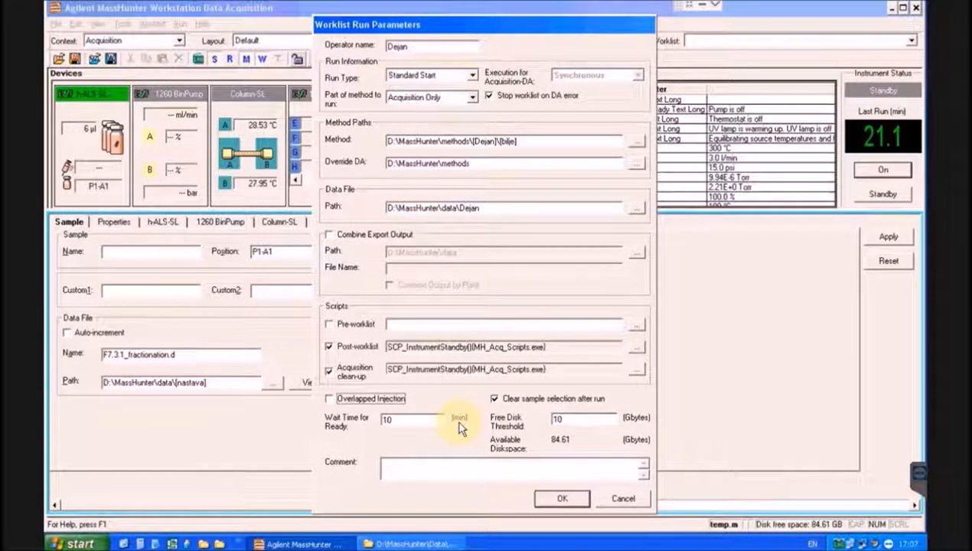
drag(407, 420, 372, 422)
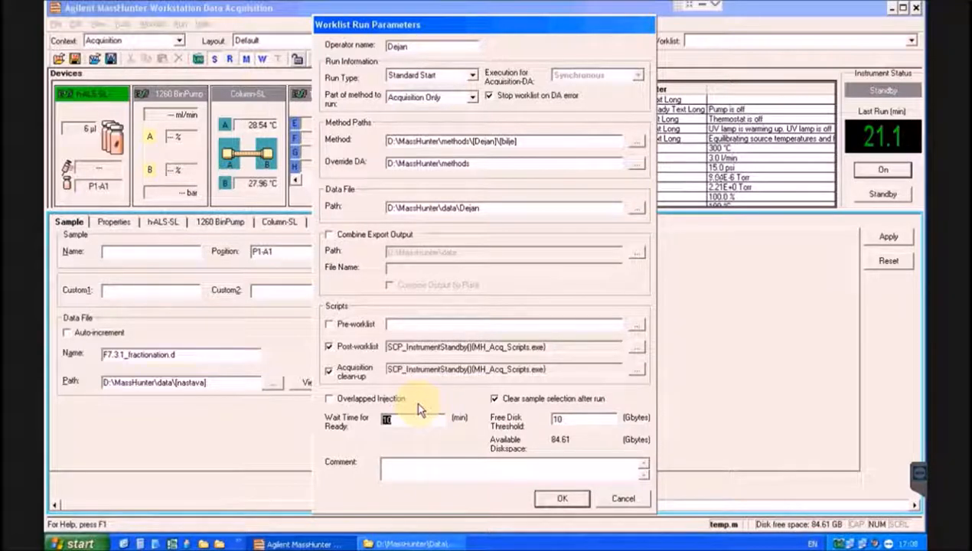
click(558, 502)
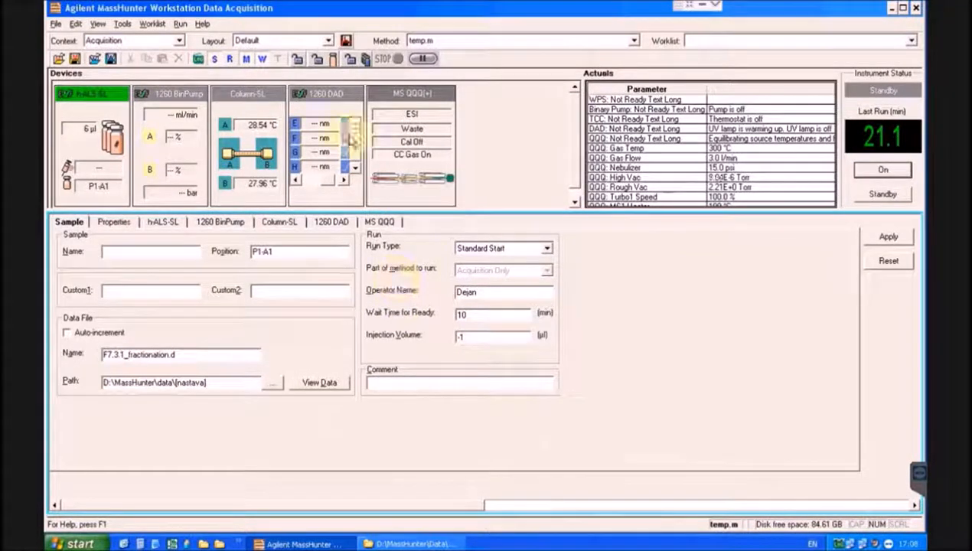
Hide the instrument status, real-time plot and method panes so that only the worklist is displayed
click(248, 60)
click(232, 61)
click(213, 60)
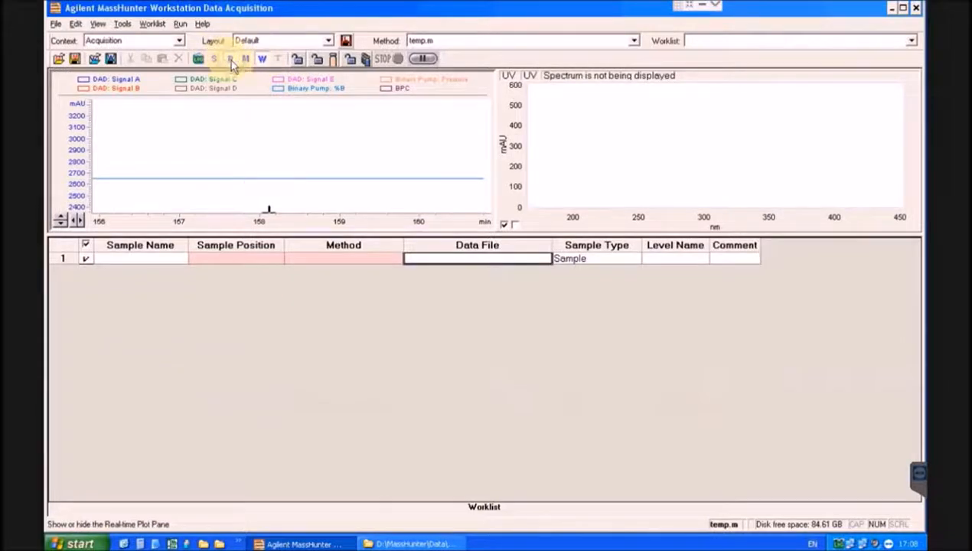
click(229, 60)
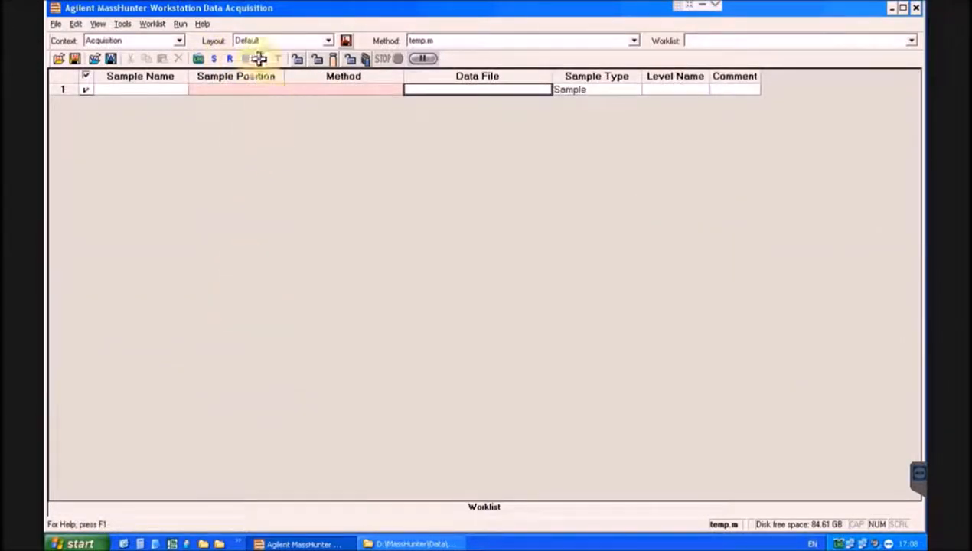
click(262, 59)
click(484, 289)
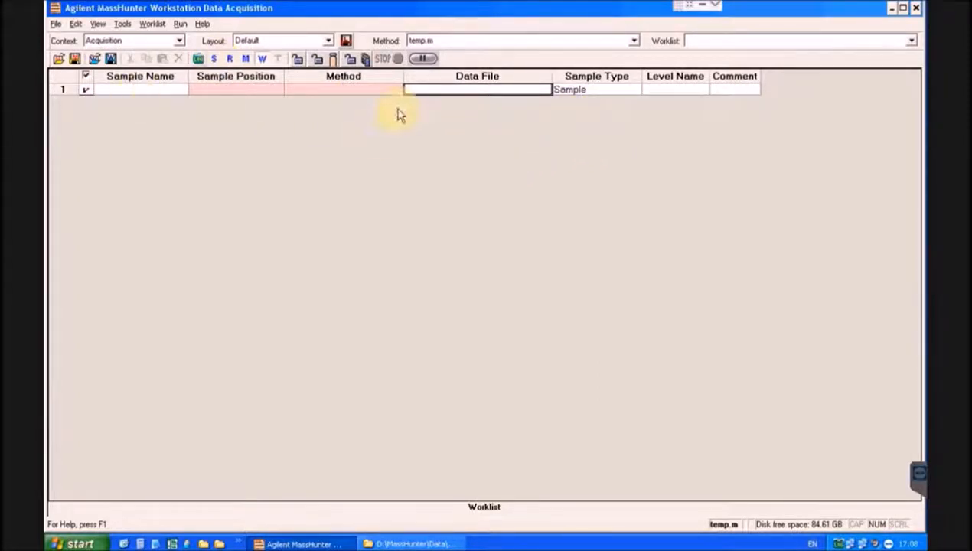
Review which columns can be shown, hidden or reordered in the worklist table
right_click(373, 76)
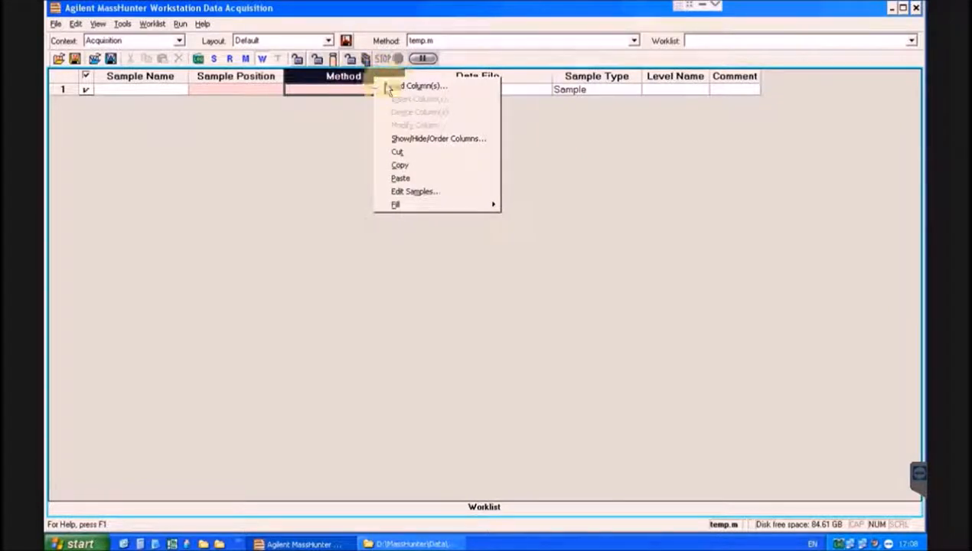
click(441, 140)
scroll(488, 265, down, 4)
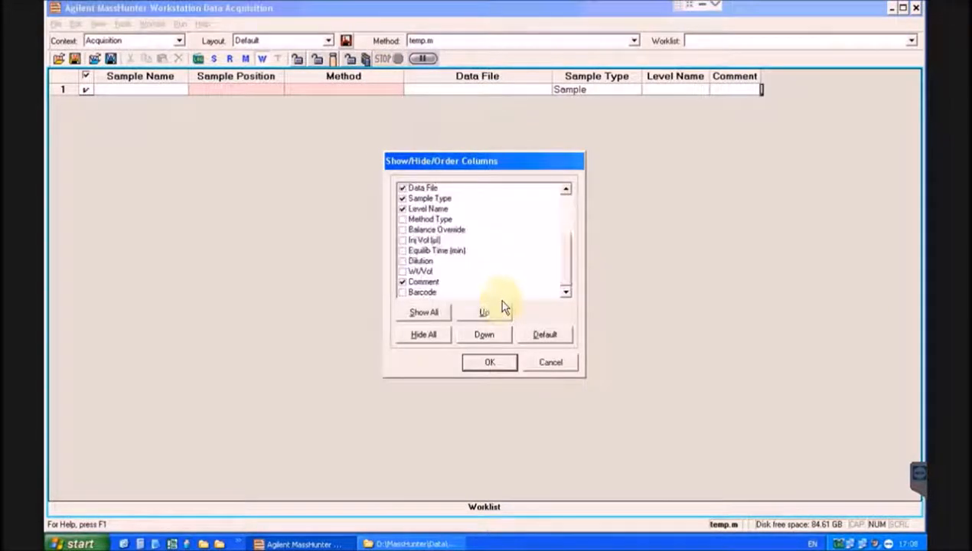
click(546, 364)
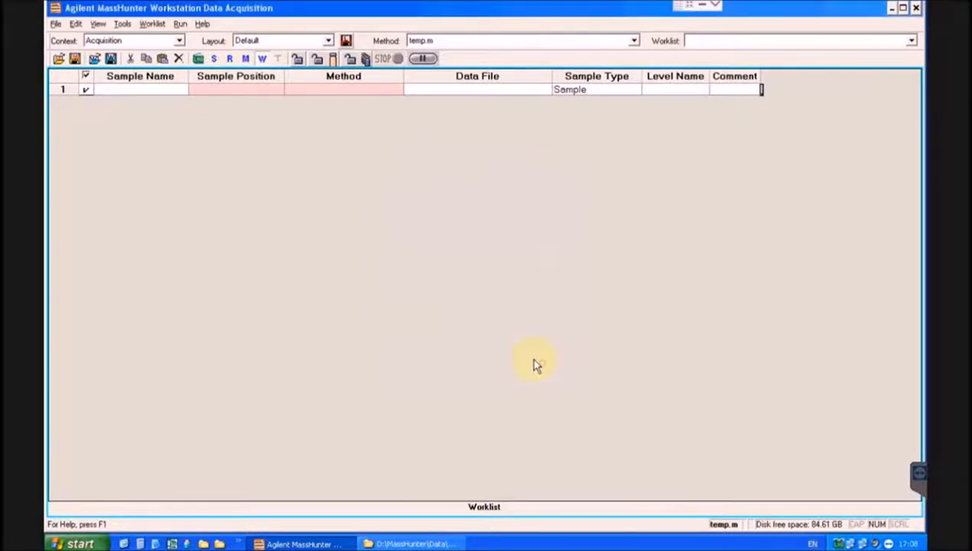
For the first worklist sample, enter position P1-A1 and choose the method scan(+).m
click(244, 88)
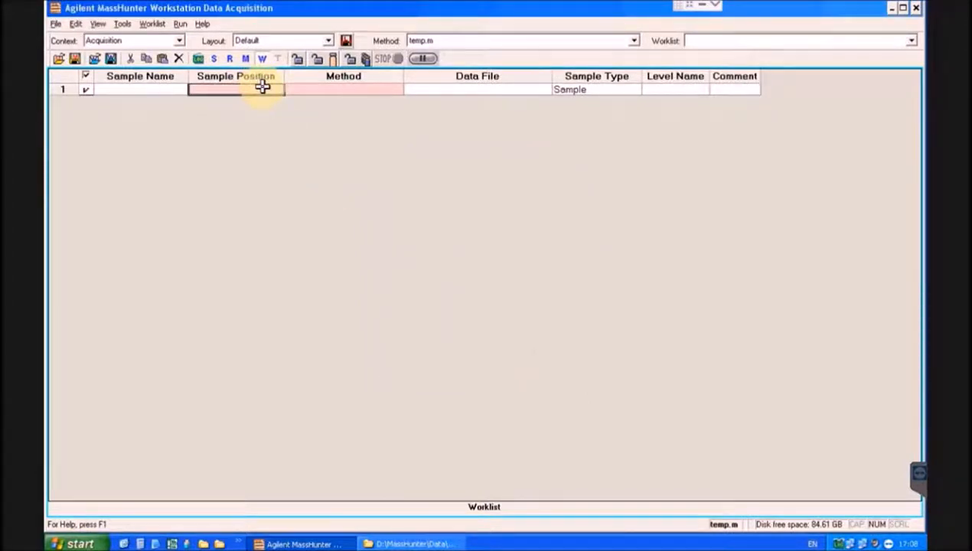
text(1a1)
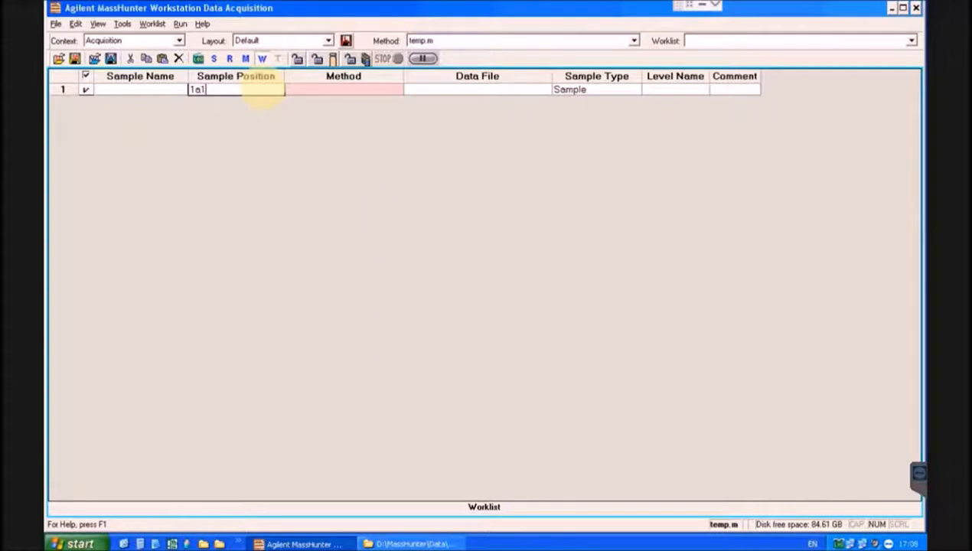
click(398, 90)
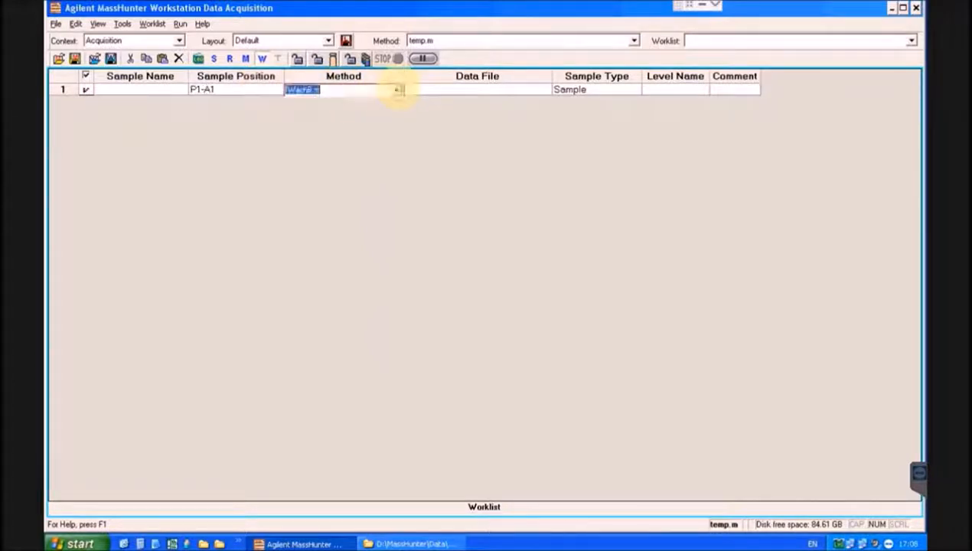
click(398, 89)
drag(398, 107, 406, 168)
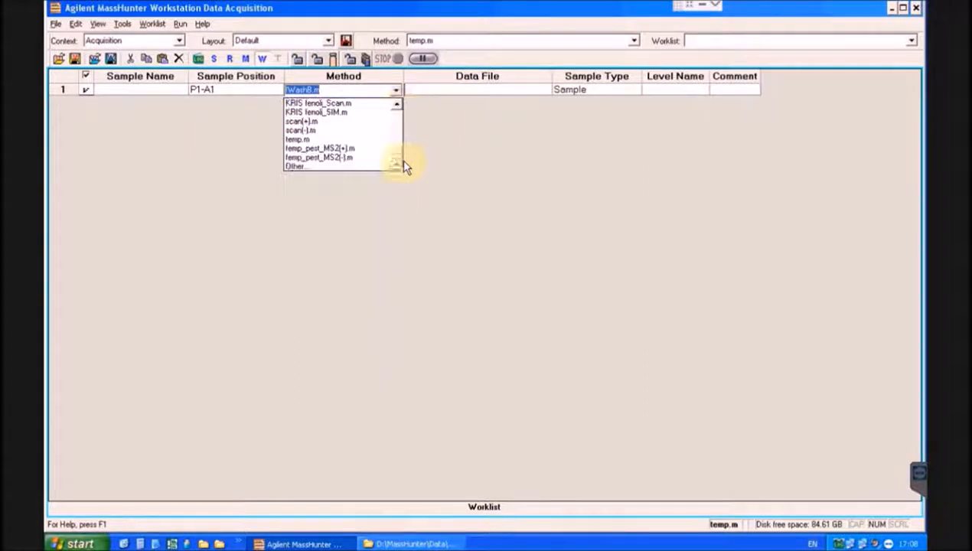
click(336, 121)
Name the first sample's data file test.d
click(497, 90)
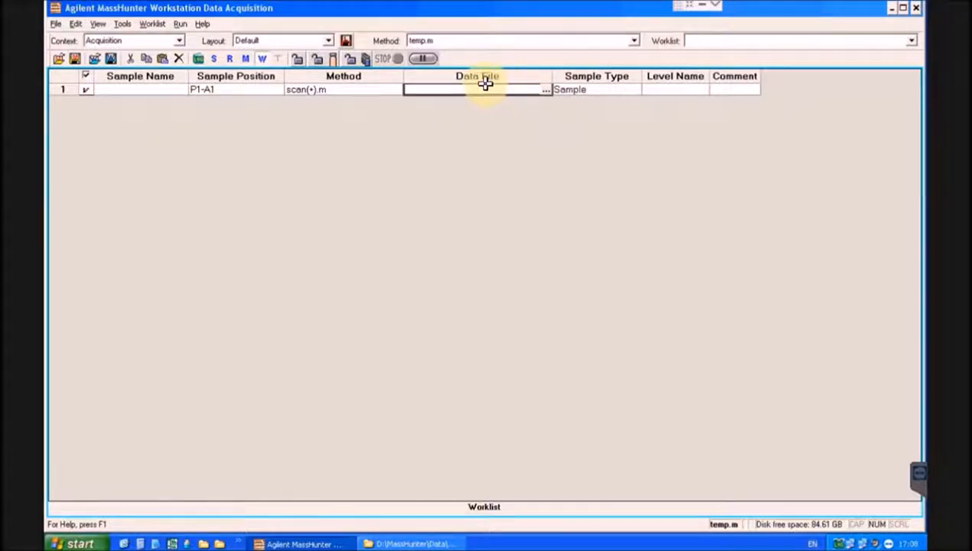
text(test)
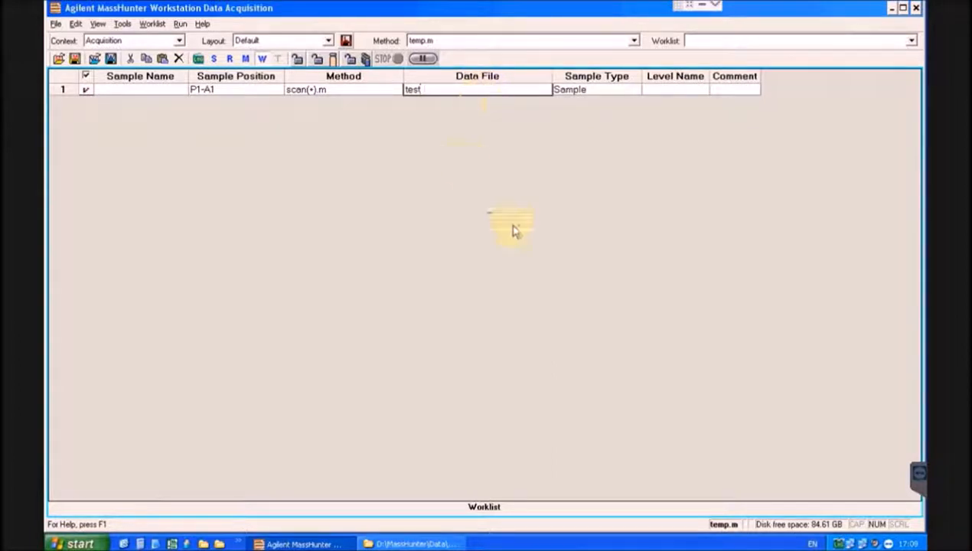
text(.d)
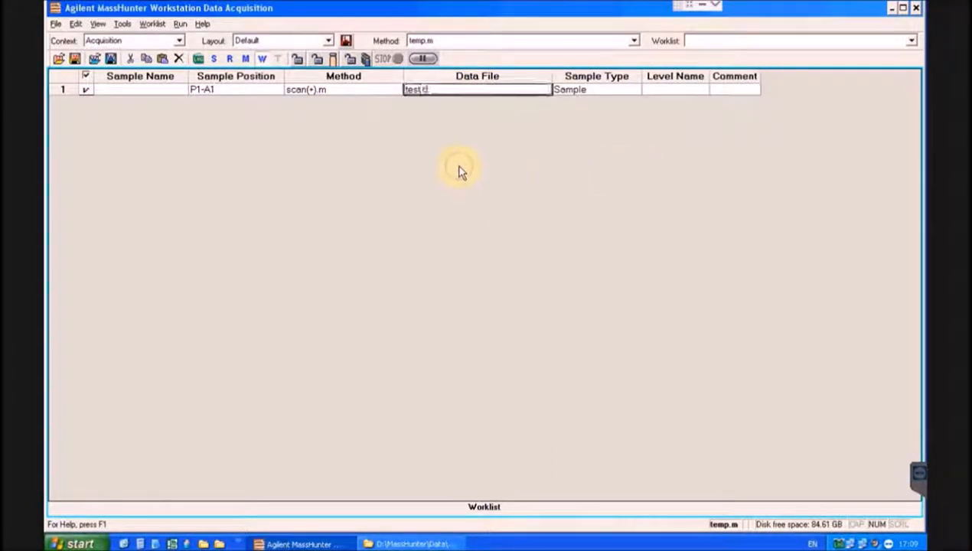
Add a second sample to the worklist and set its position to P1-A2
right_click(65, 90)
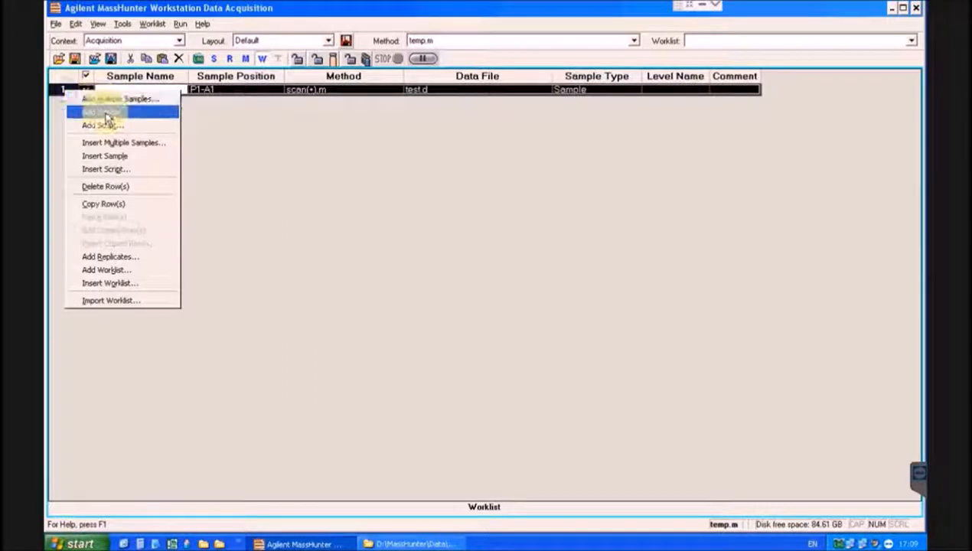
click(110, 118)
click(231, 103)
text(P1-A2)
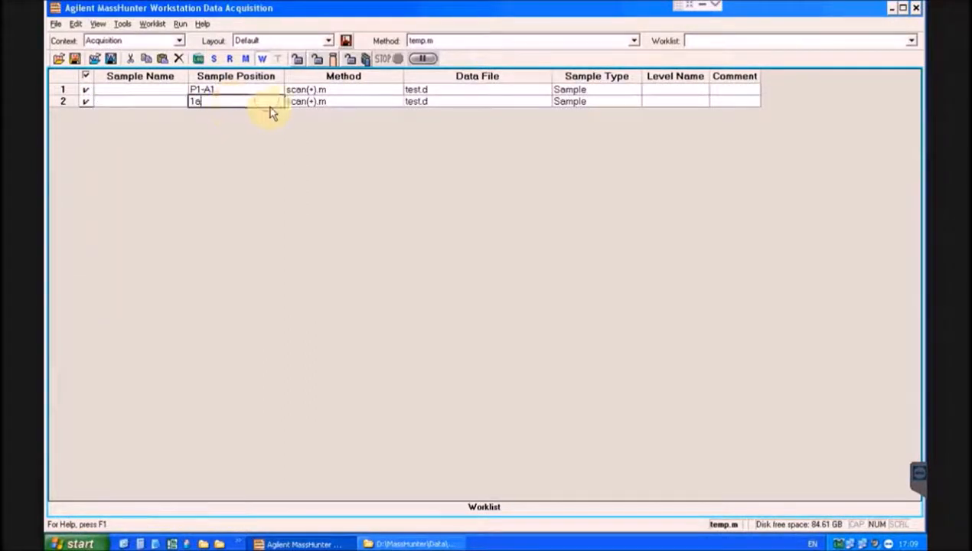
key(Tab)
Name the second sample's data file test2.d
click(429, 101)
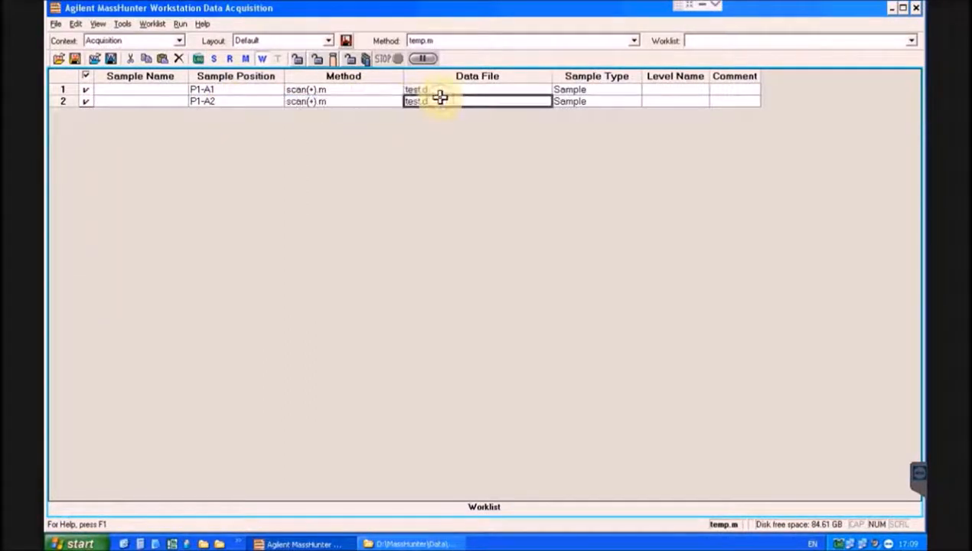
text(test2)
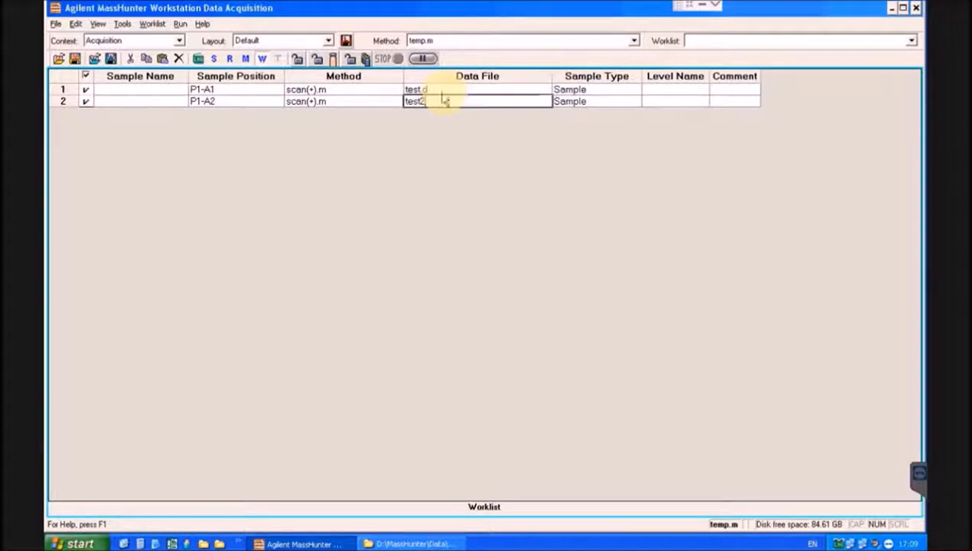
text(.d)
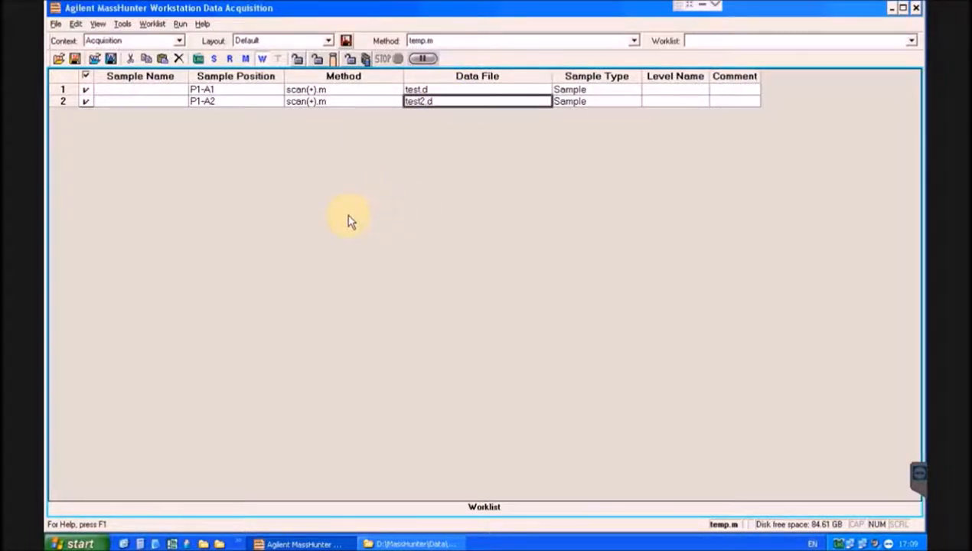
Start adding multiple samples to the worklist and set the data file name to sample
right_click(61, 101)
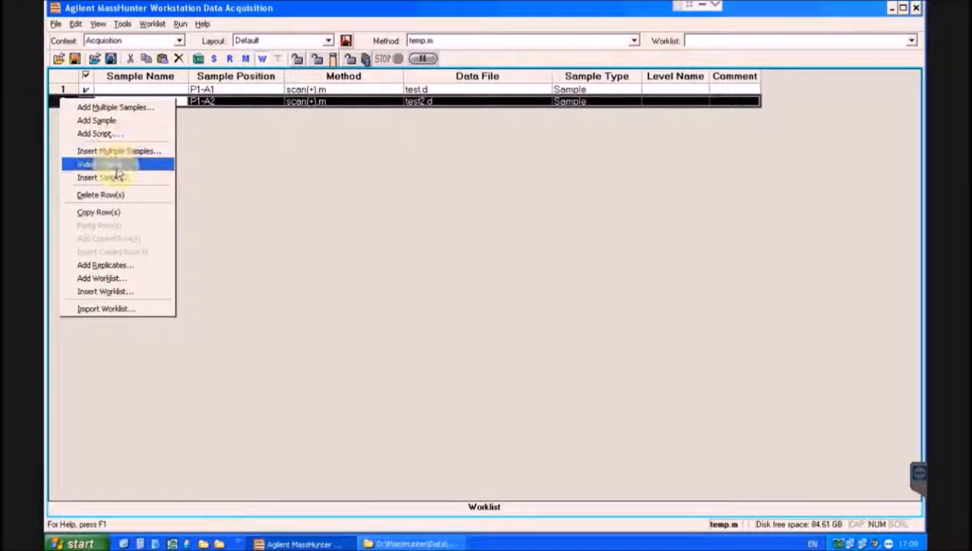
click(372, 256)
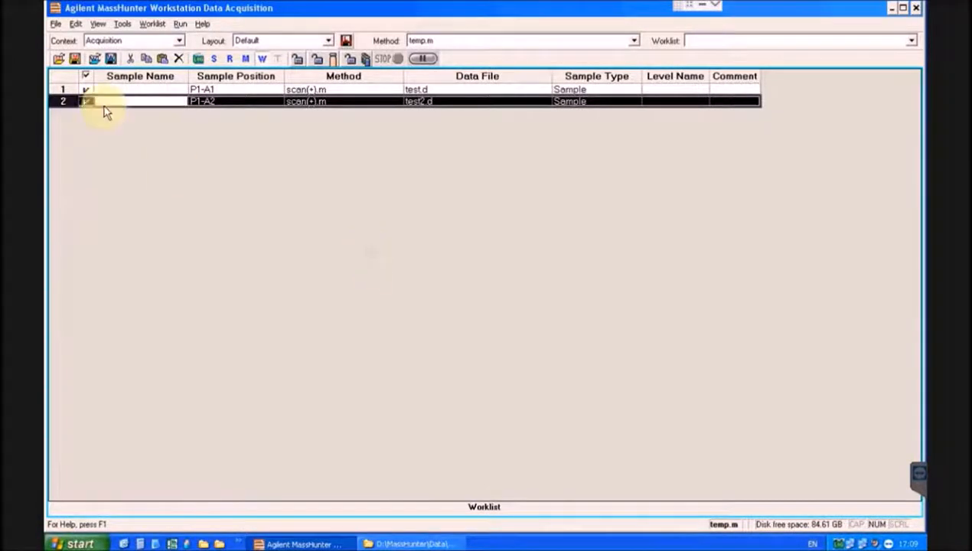
right_click(65, 95)
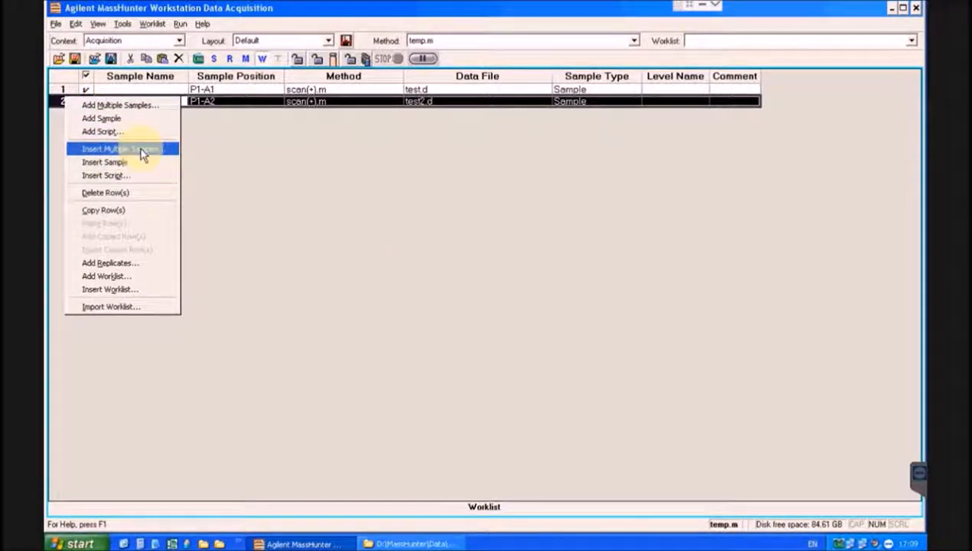
click(129, 104)
drag(404, 191, 309, 193)
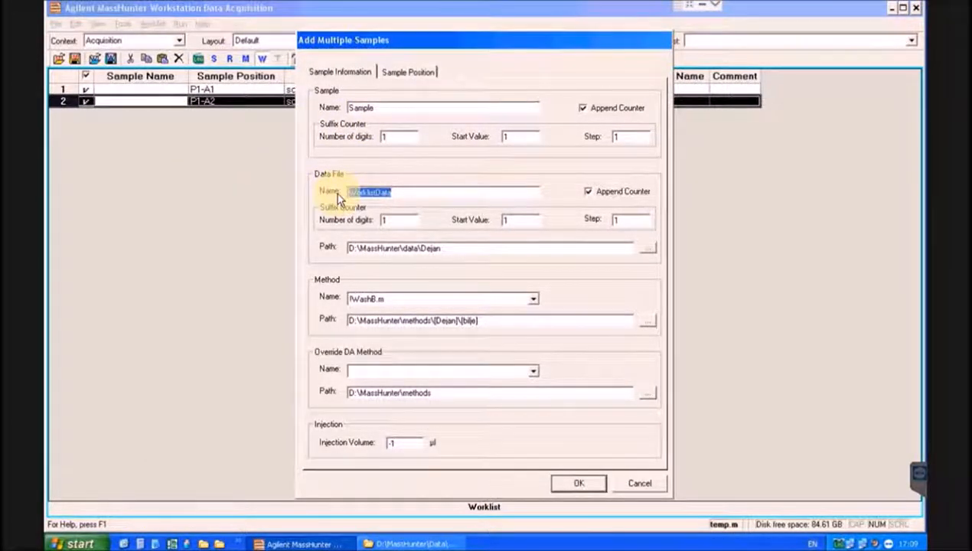
text(sample)
click(521, 220)
drag(452, 220, 427, 249)
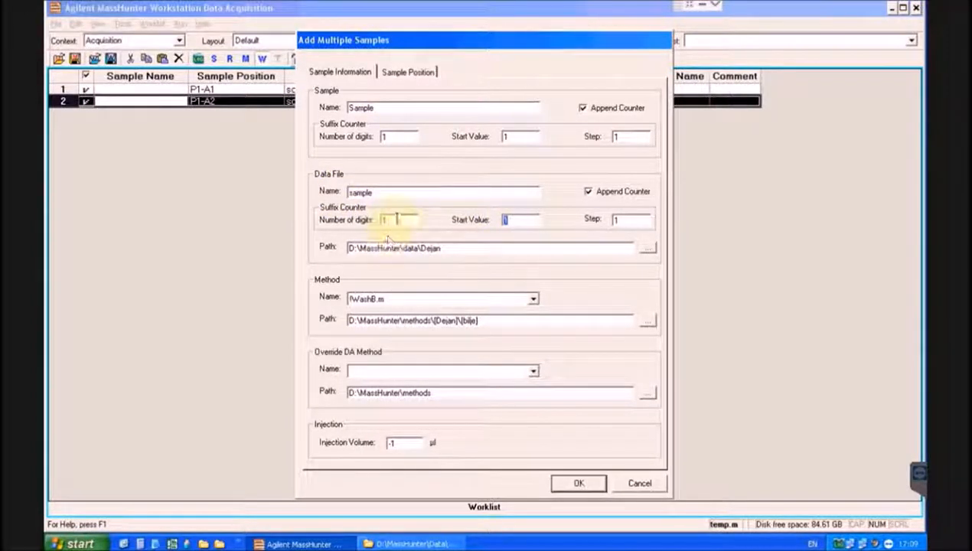
drag(379, 192, 331, 192)
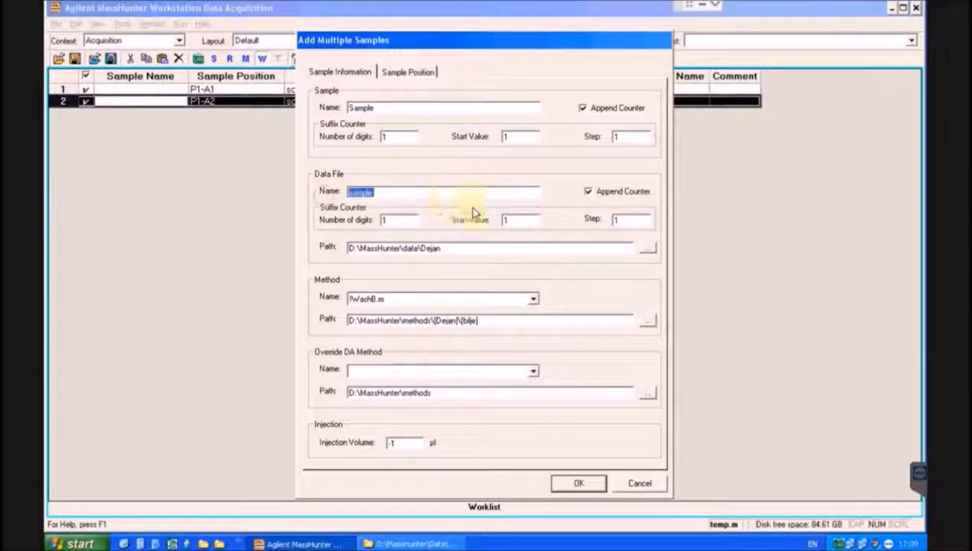
Choose scan(+).m as the method for the multiple samples
click(534, 300)
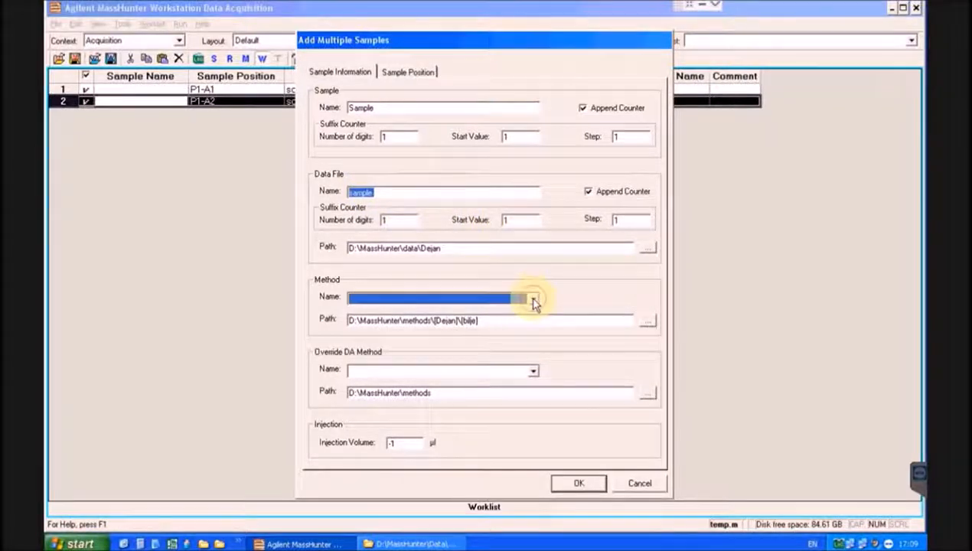
scroll(535, 367, down, 3)
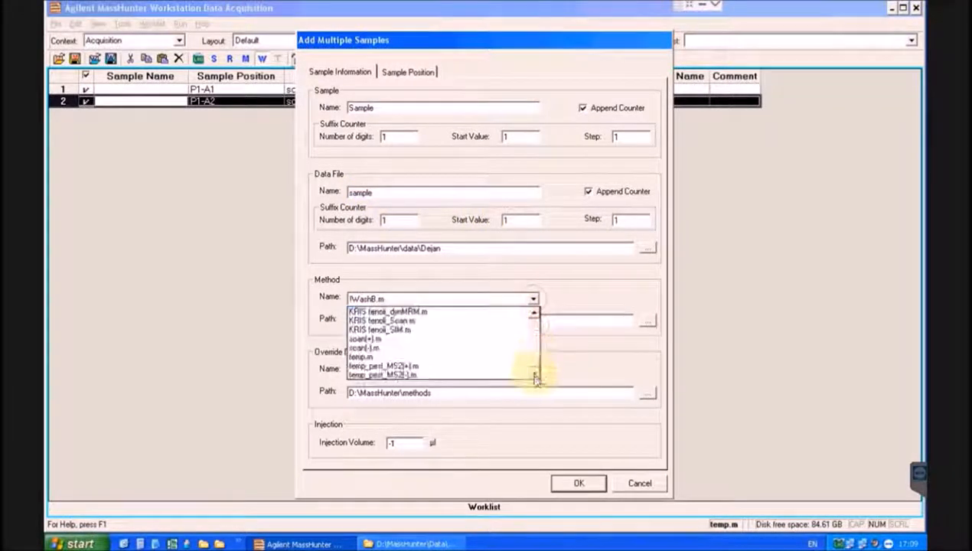
click(412, 344)
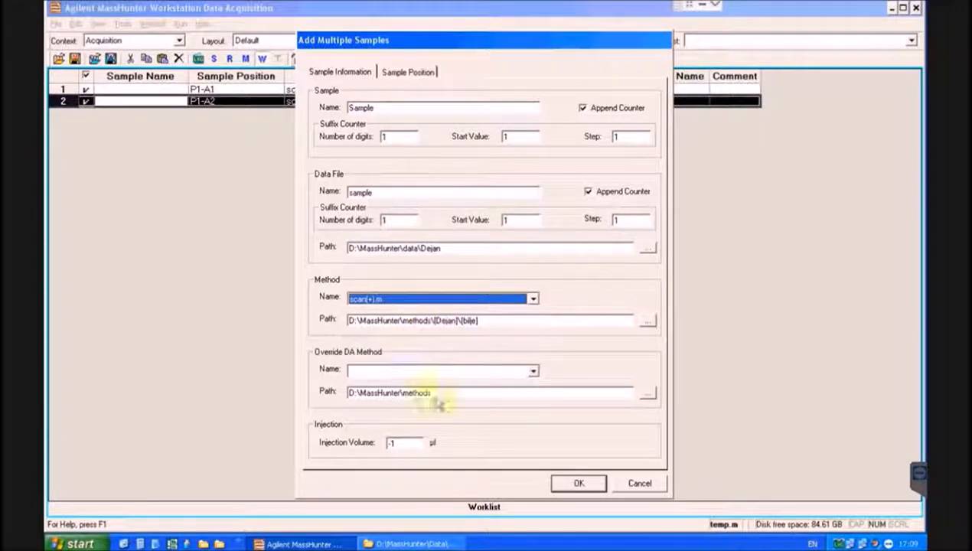
click(581, 485)
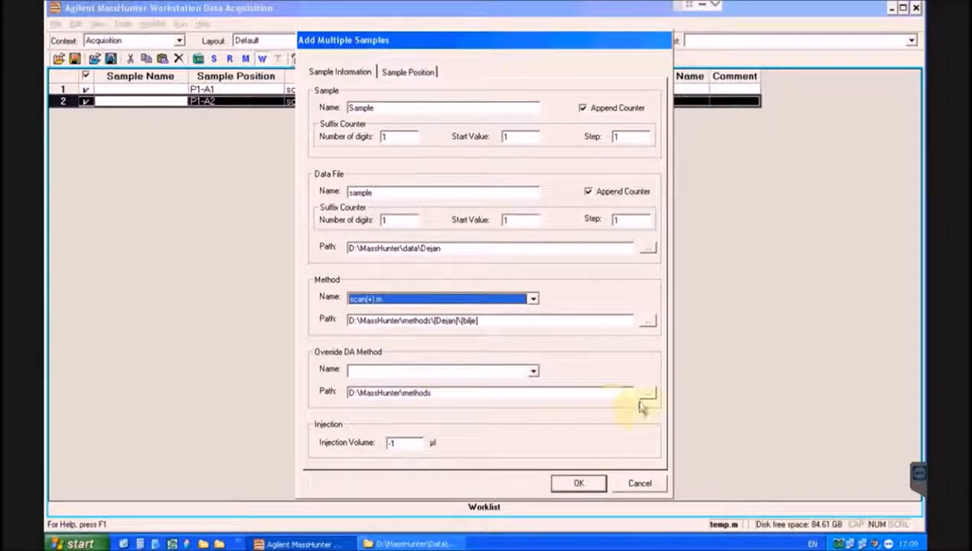
Assign the samples to vial positions B1 through B5 on Plate 1 and add them to the worklist
click(405, 71)
drag(375, 296, 485, 298)
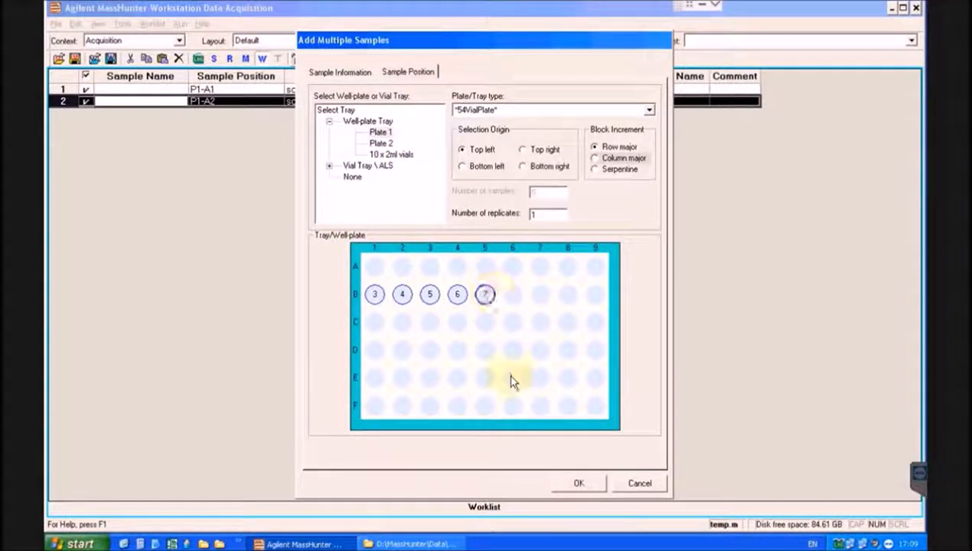
click(571, 484)
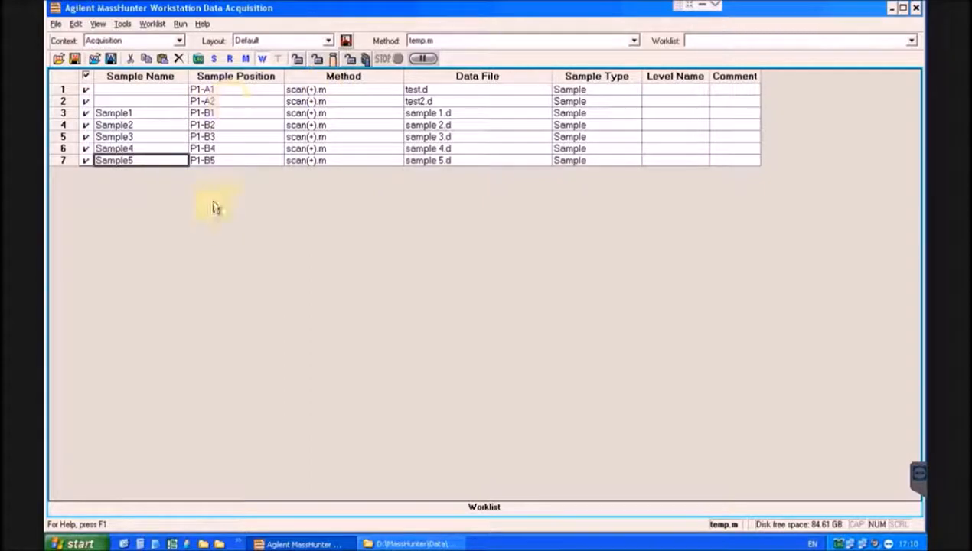
Save the worklist as test in the Worklists folder
click(57, 24)
mouse_move(88, 77)
click(177, 86)
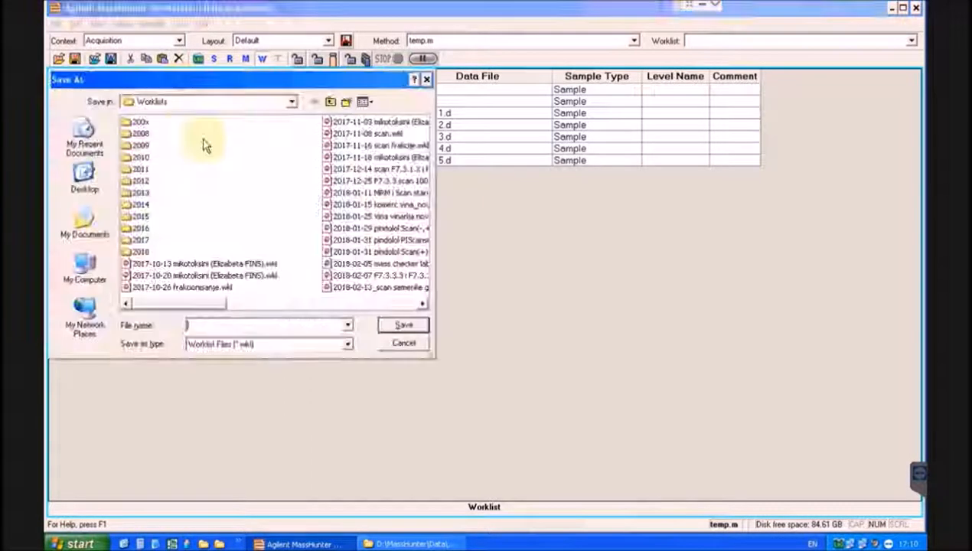
text(test)
key(Return)
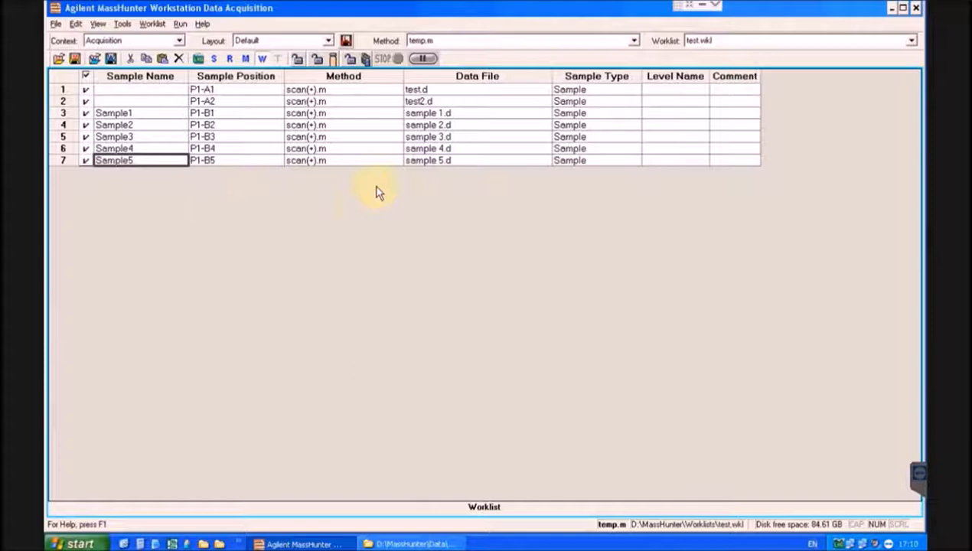
click(181, 24)
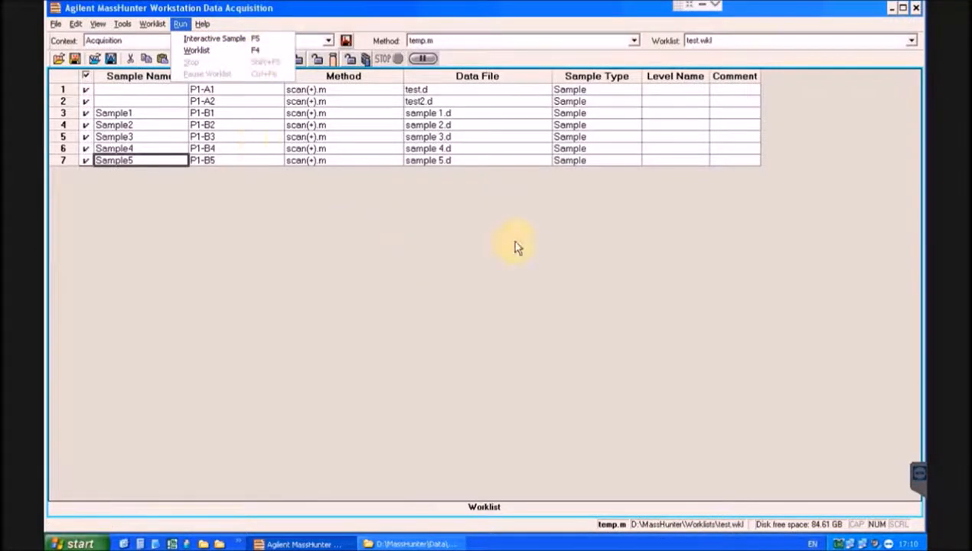
click(516, 246)
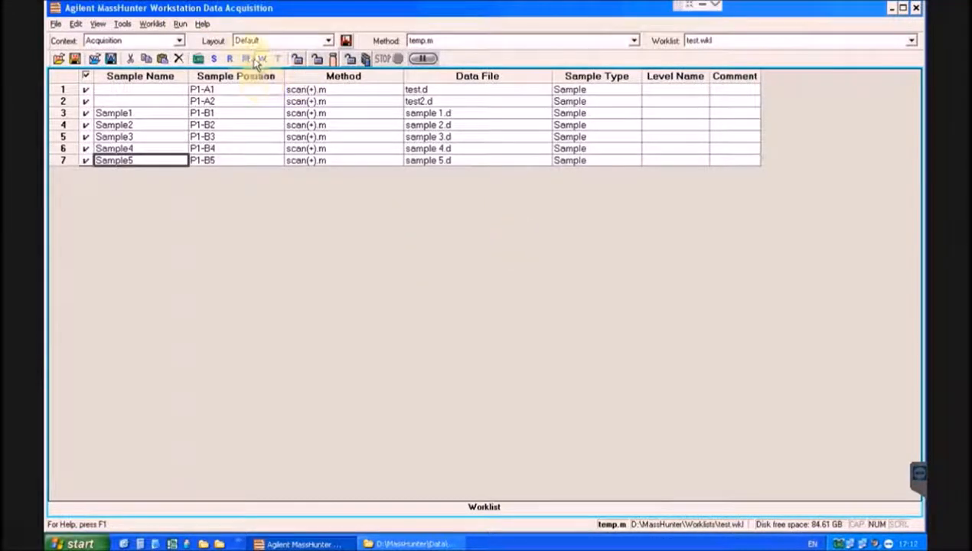
Display the instrument status and real-time plot panes, and hide the method editor and worklist panes
click(254, 62)
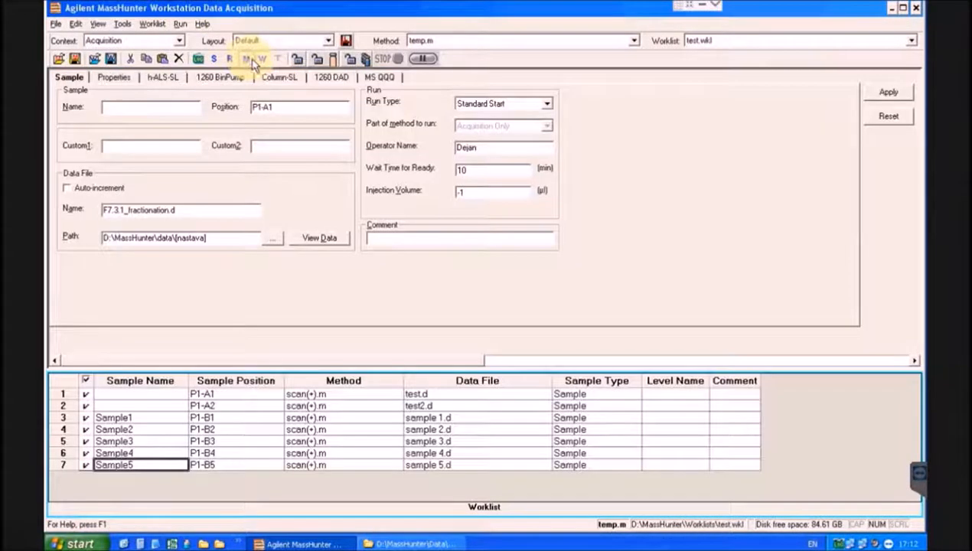
click(259, 63)
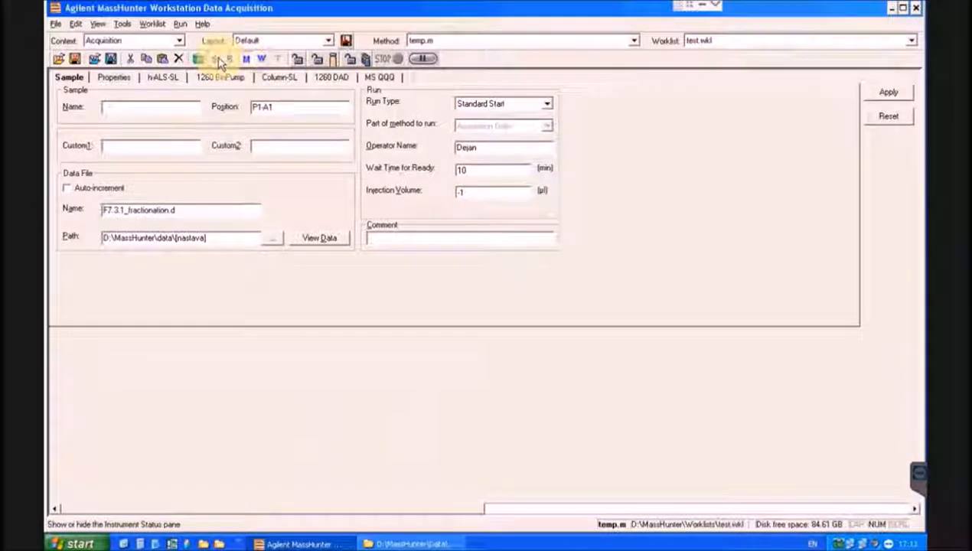
click(249, 62)
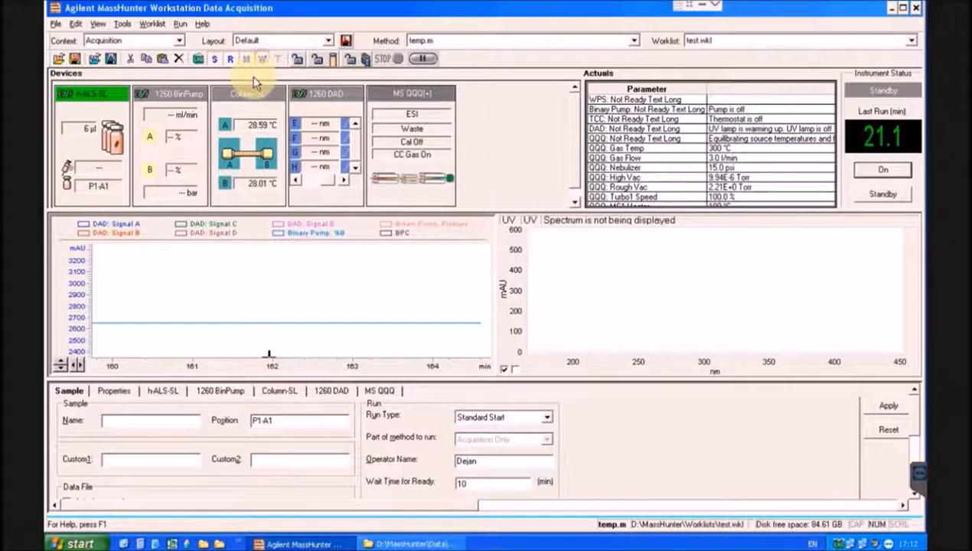
click(246, 62)
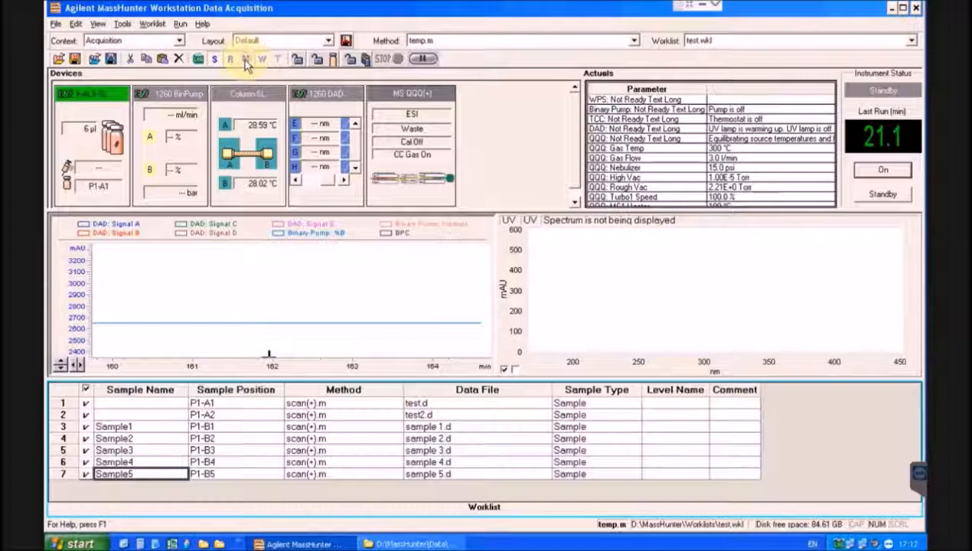
click(262, 63)
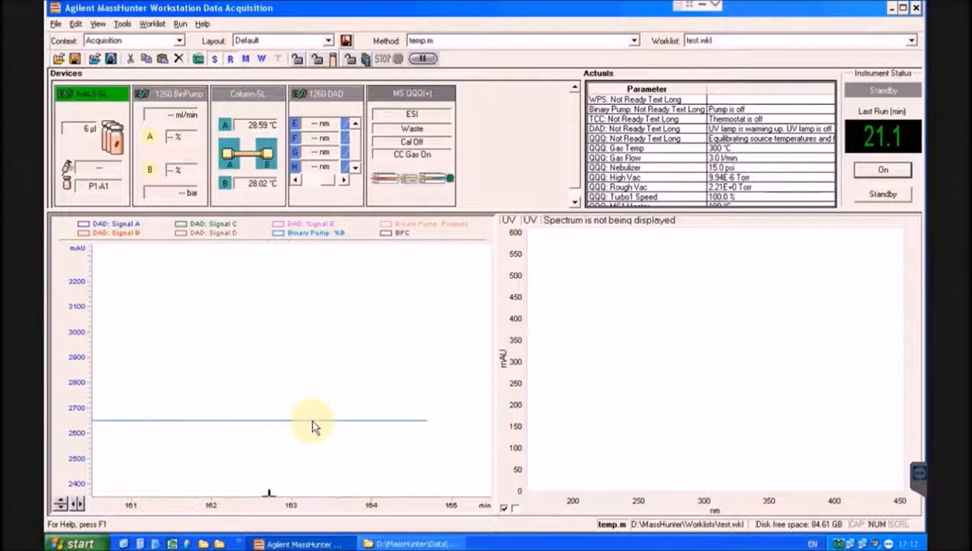
Browse the available signals in the signal plot settings and close them without changes
right_click(252, 330)
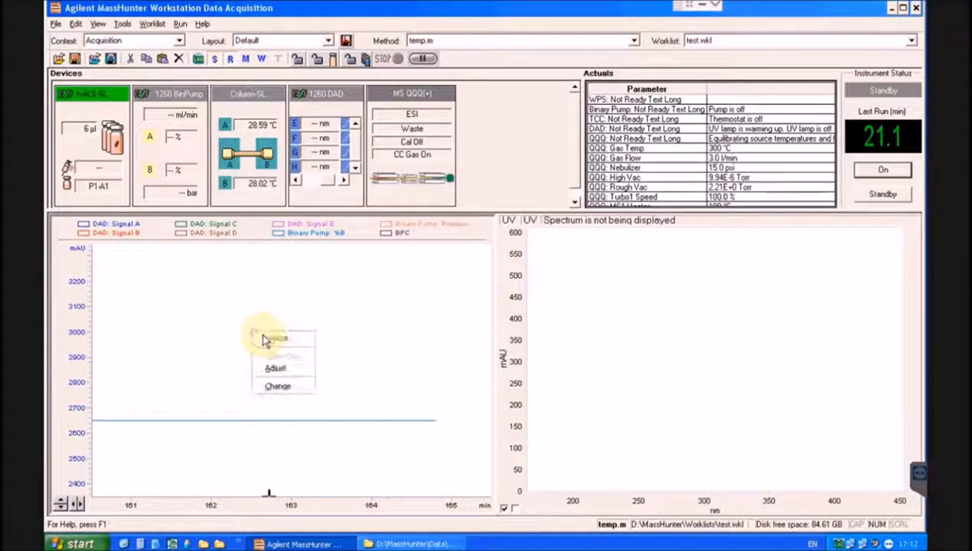
right_click(173, 305)
click(224, 363)
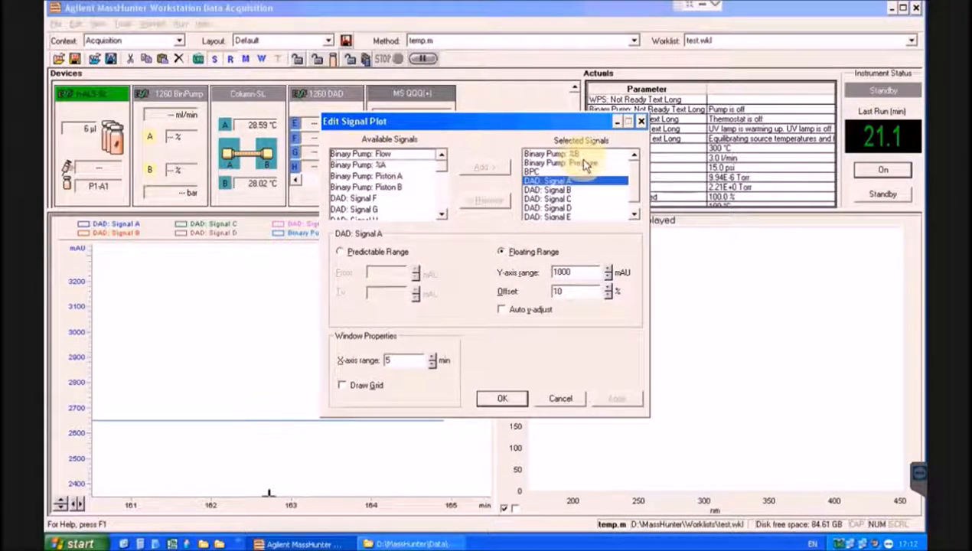
click(384, 201)
scroll(382, 191, down, 3)
scroll(382, 191, up, 1)
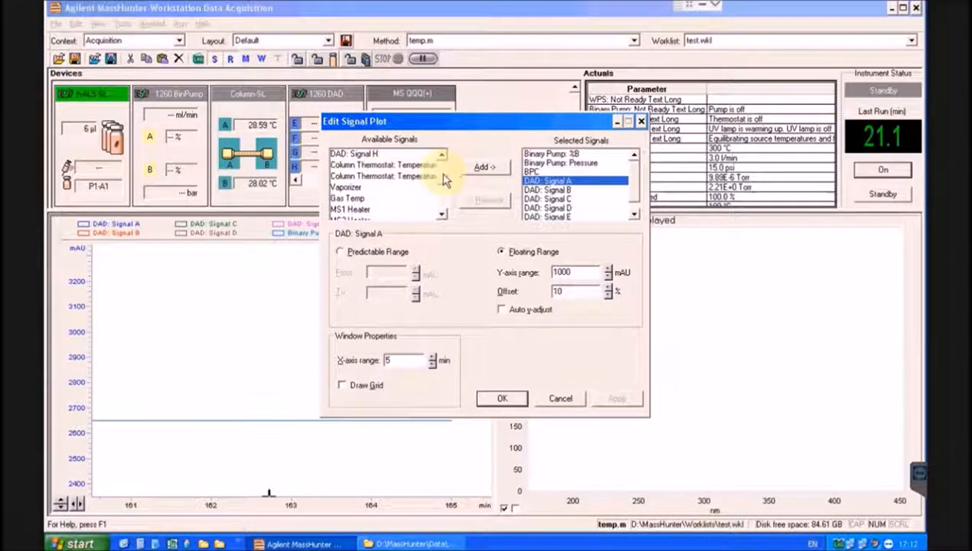
drag(444, 178, 445, 163)
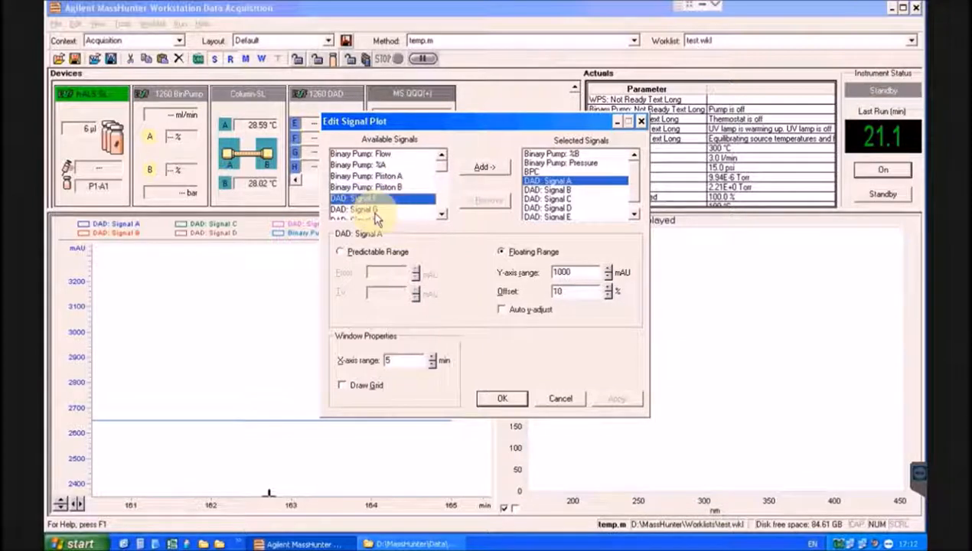
click(560, 401)
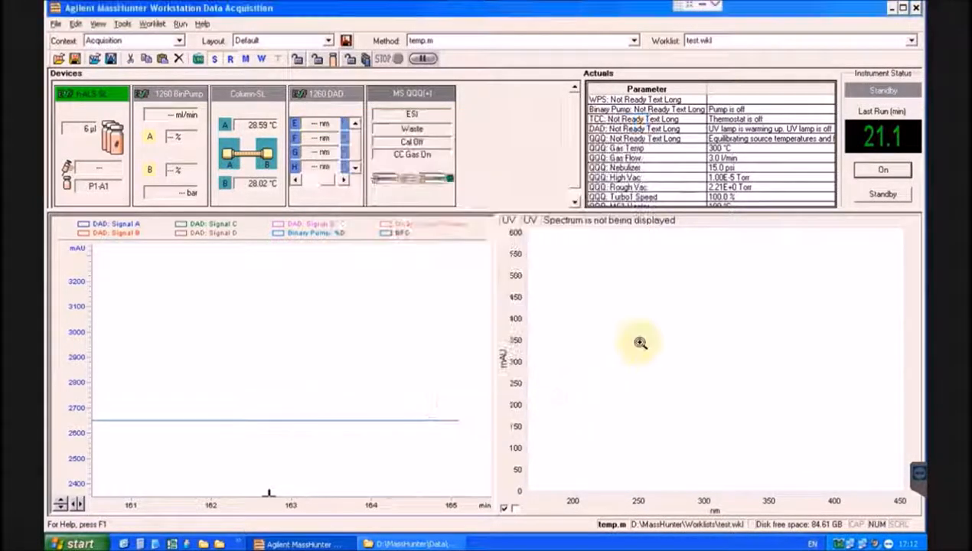
Switch the spectrum plot to QQQ Spectrum and hide the real-time plot pane
right_click(649, 319)
mouse_move(691, 331)
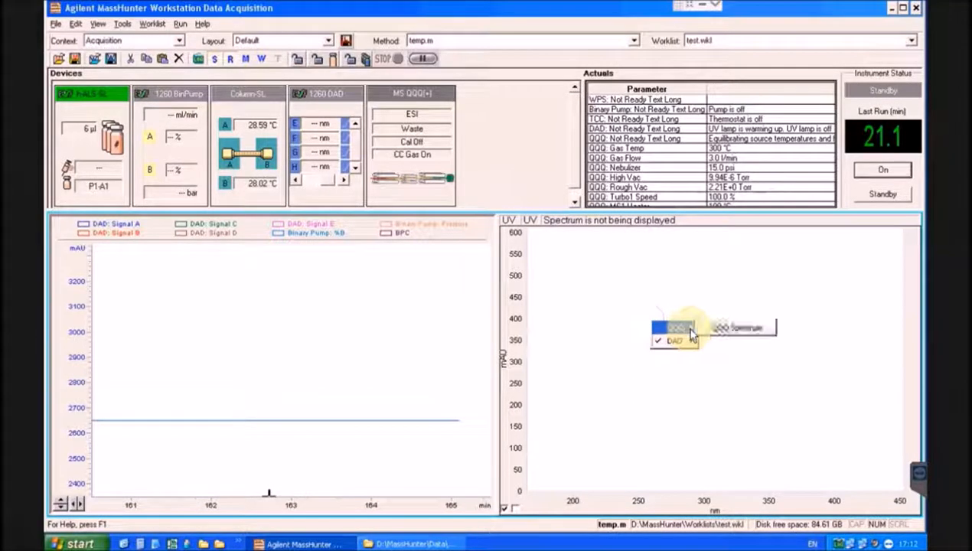
click(735, 329)
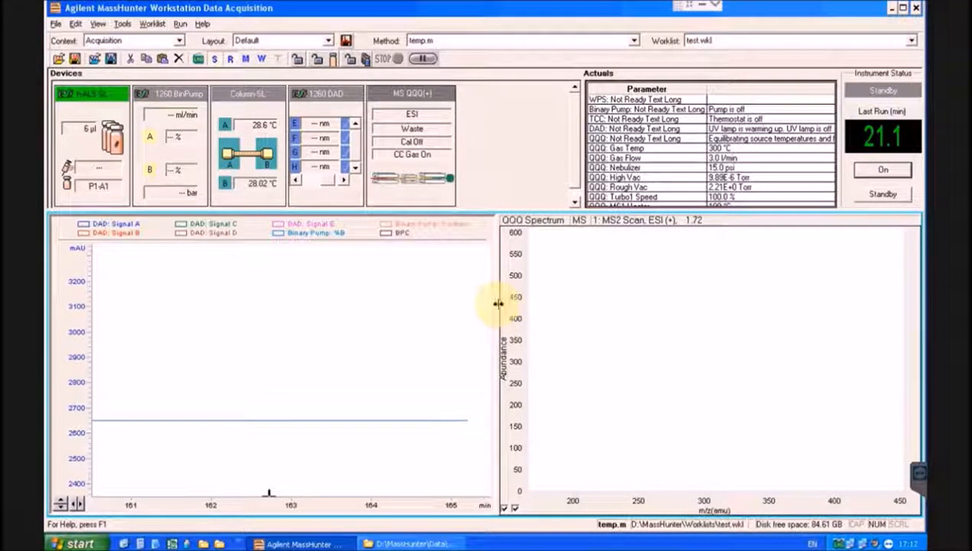
click(233, 61)
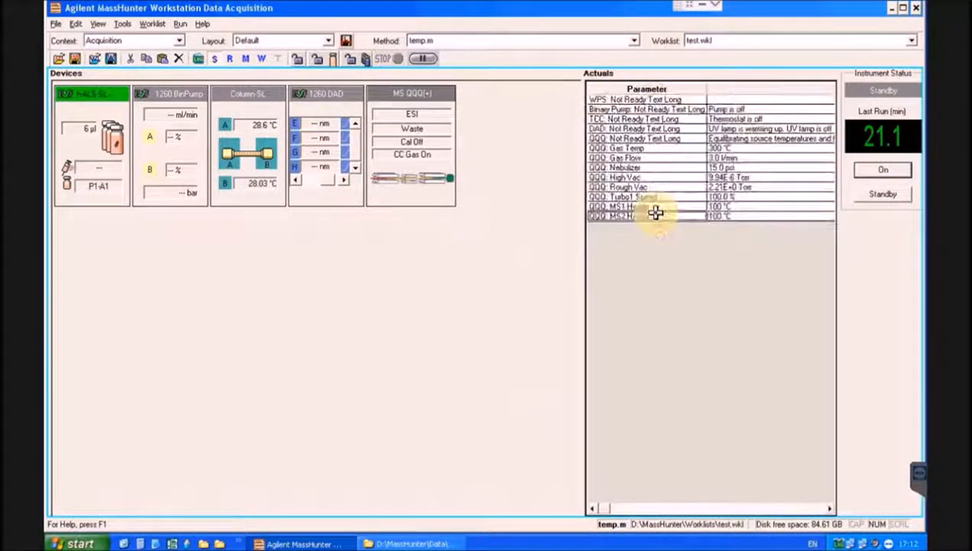
Look through the Binary Pump parameters in the Actuals setup, including Pressure, and close it without changes
right_click(634, 233)
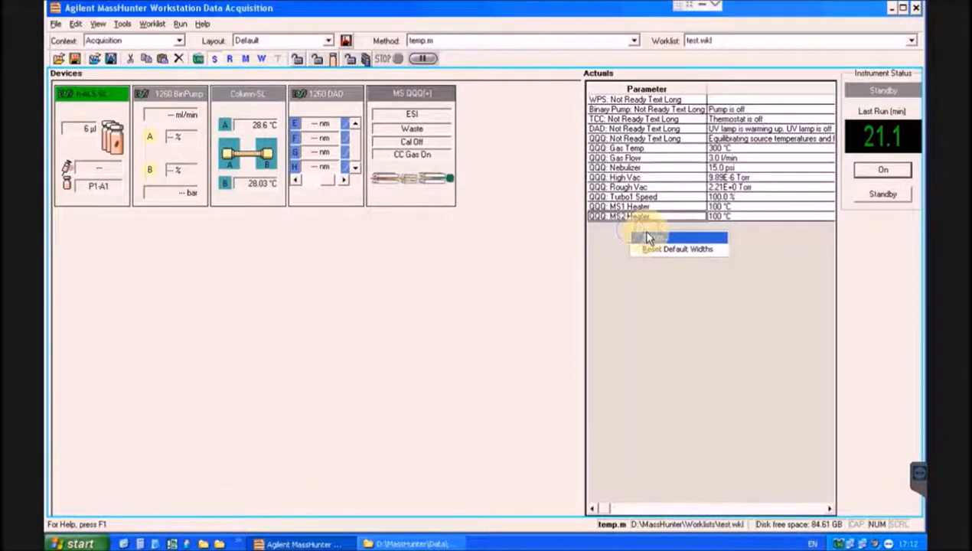
click(647, 238)
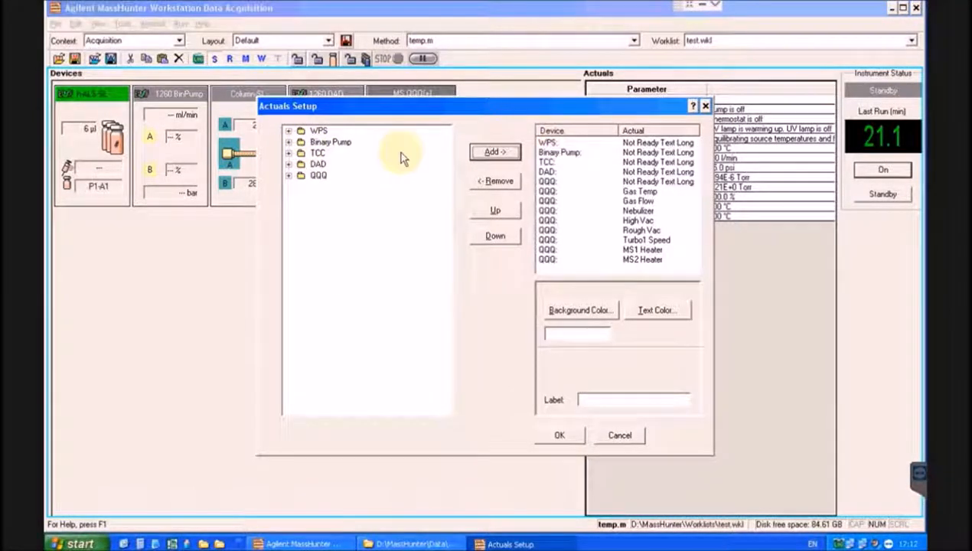
click(328, 142)
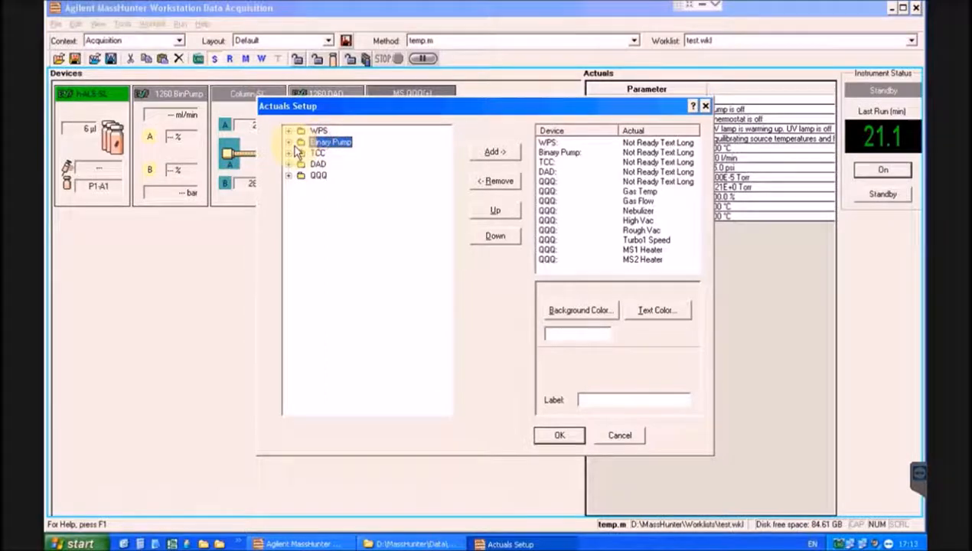
click(288, 143)
click(341, 208)
click(337, 256)
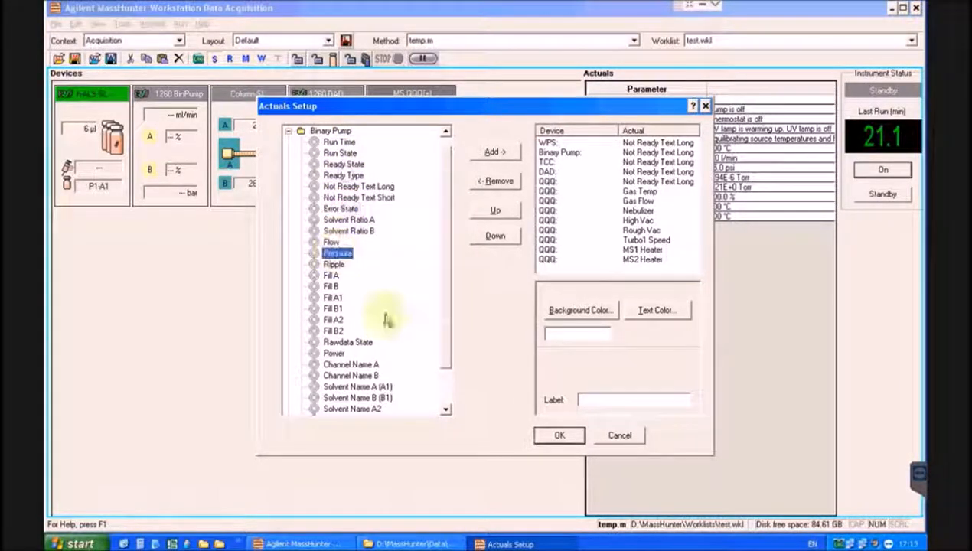
click(624, 435)
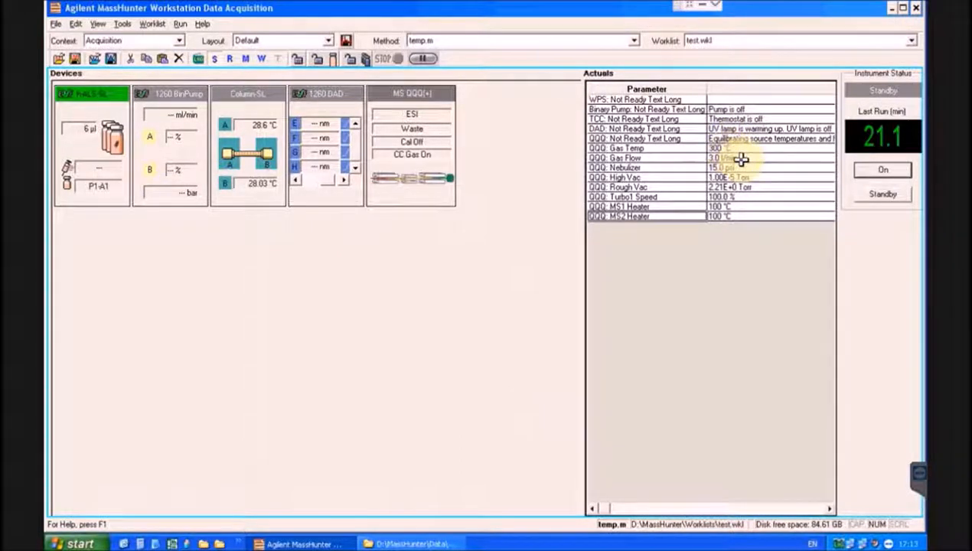
click(885, 169)
click(888, 195)
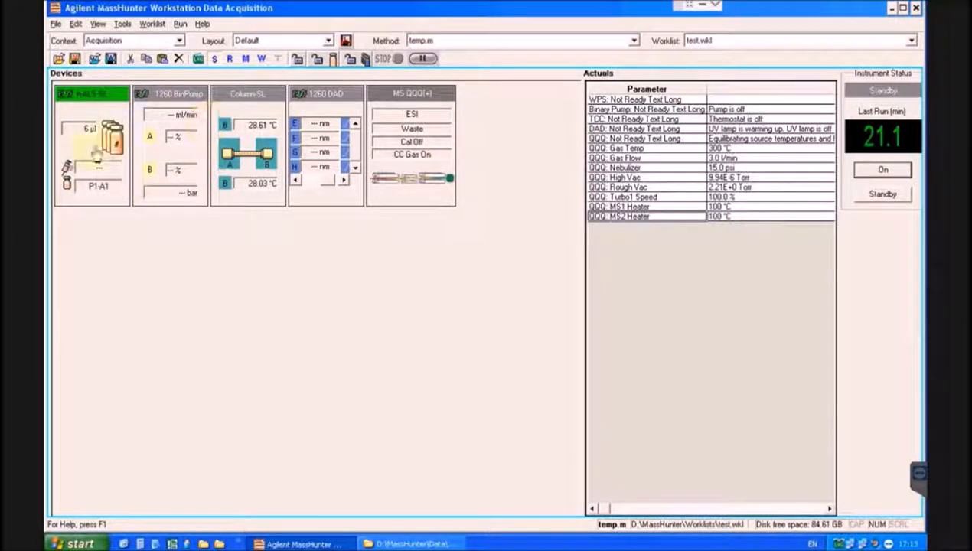
Try the *96Agilent* plate type for Plate1 in the injector's tray configuration, discard it, and look over the autosampler's other commands
right_click(109, 110)
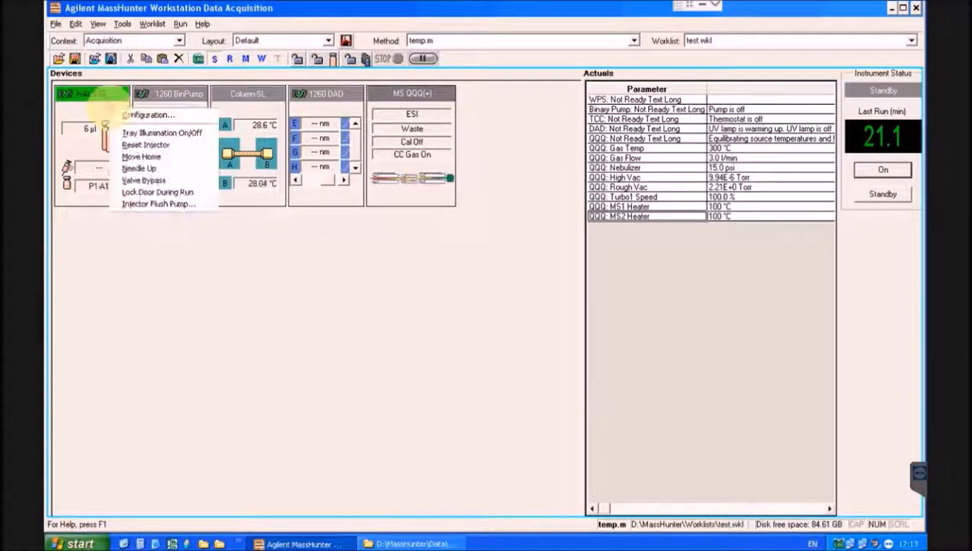
click(155, 116)
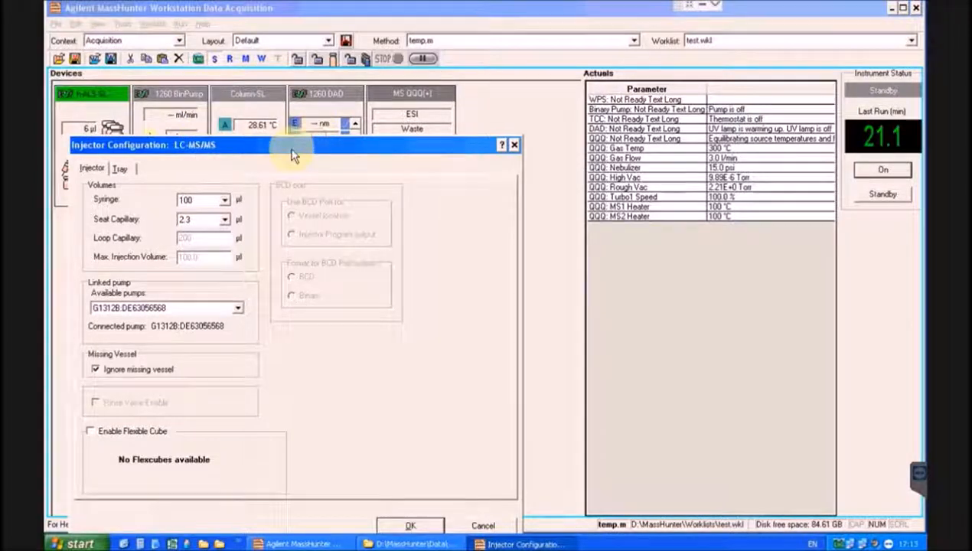
click(123, 169)
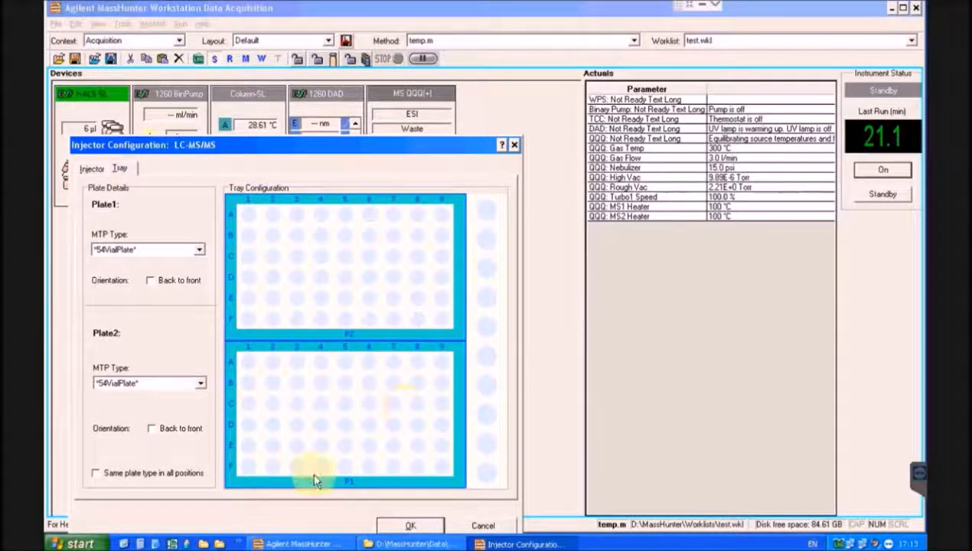
click(198, 250)
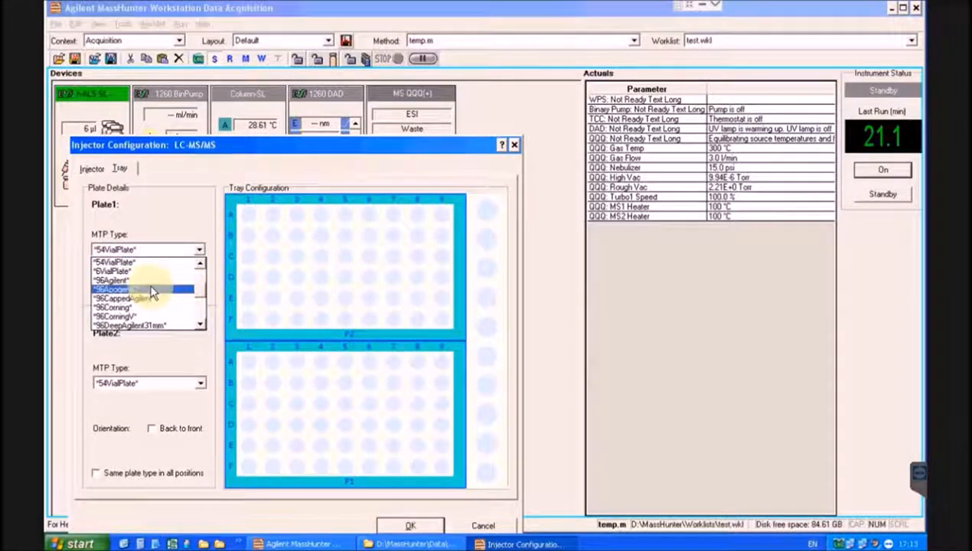
click(131, 281)
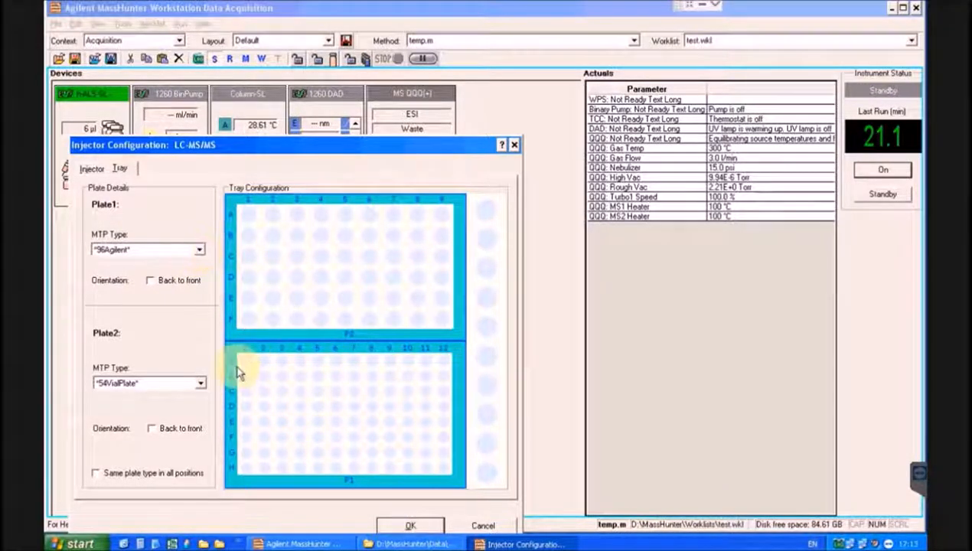
click(198, 253)
scroll(200, 273, up, 5)
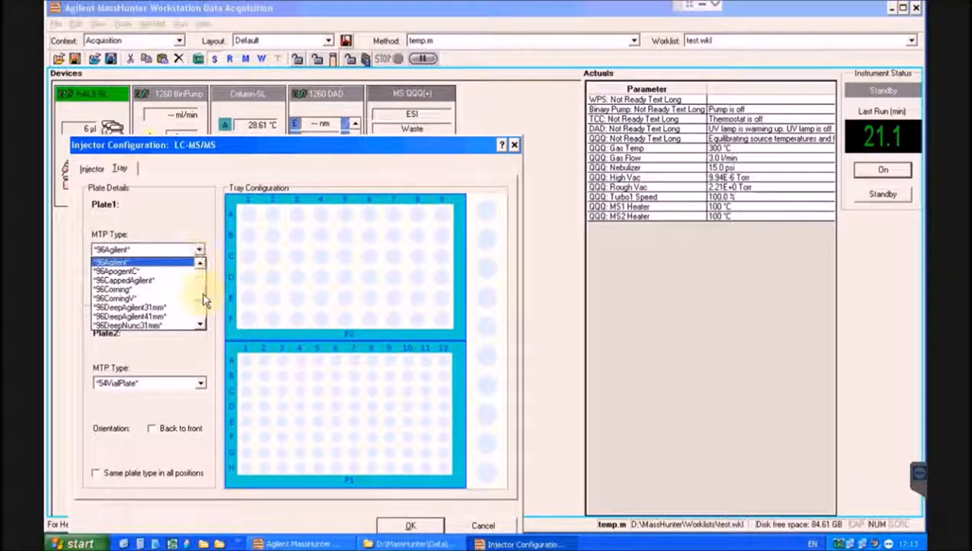
click(476, 533)
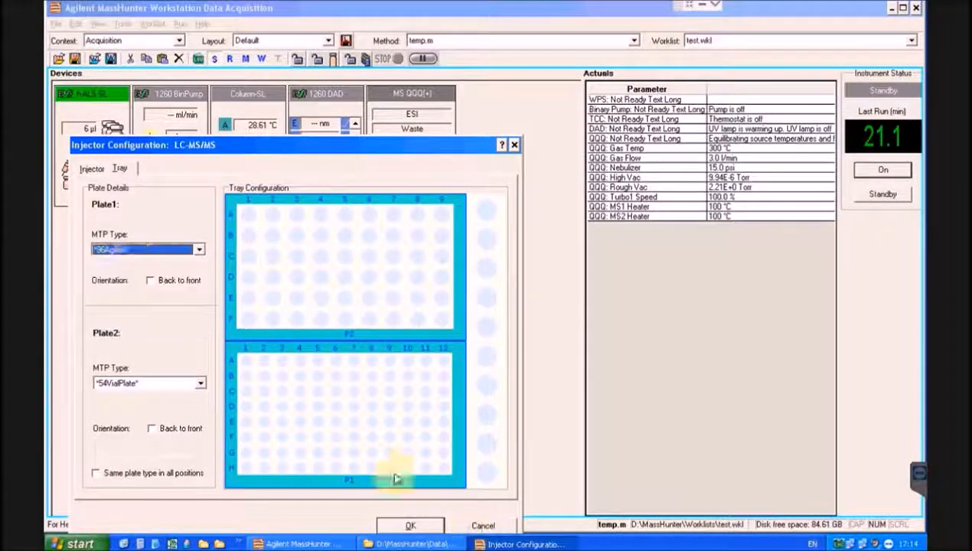
click(515, 145)
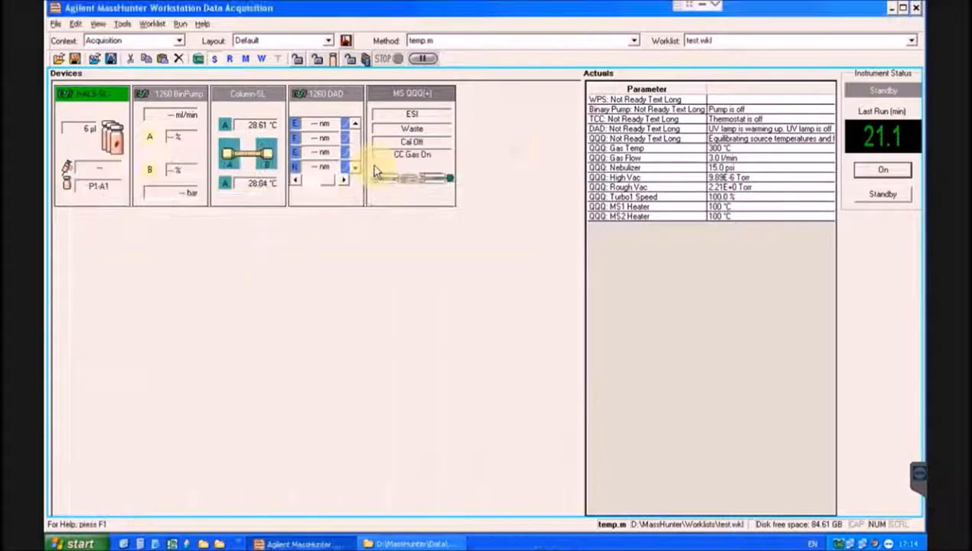
right_click(112, 143)
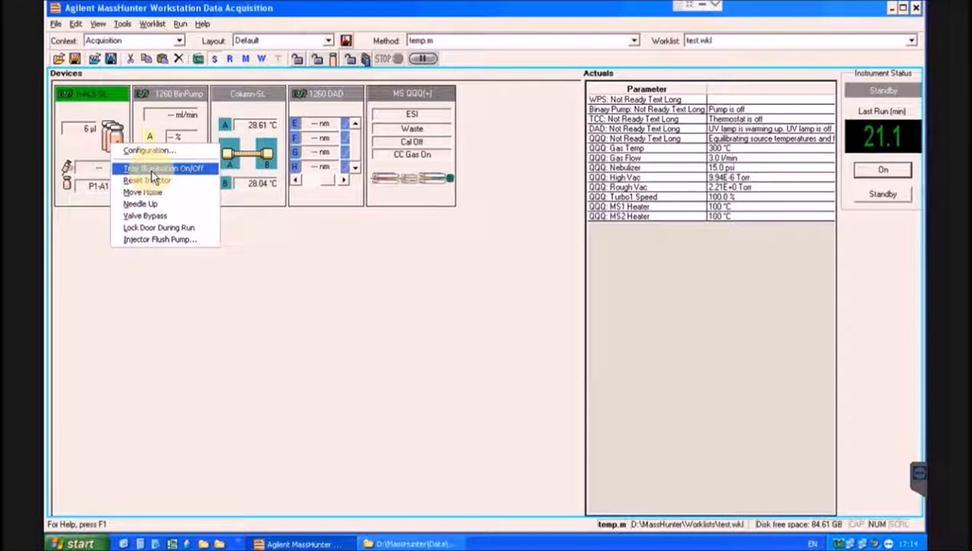
click(96, 283)
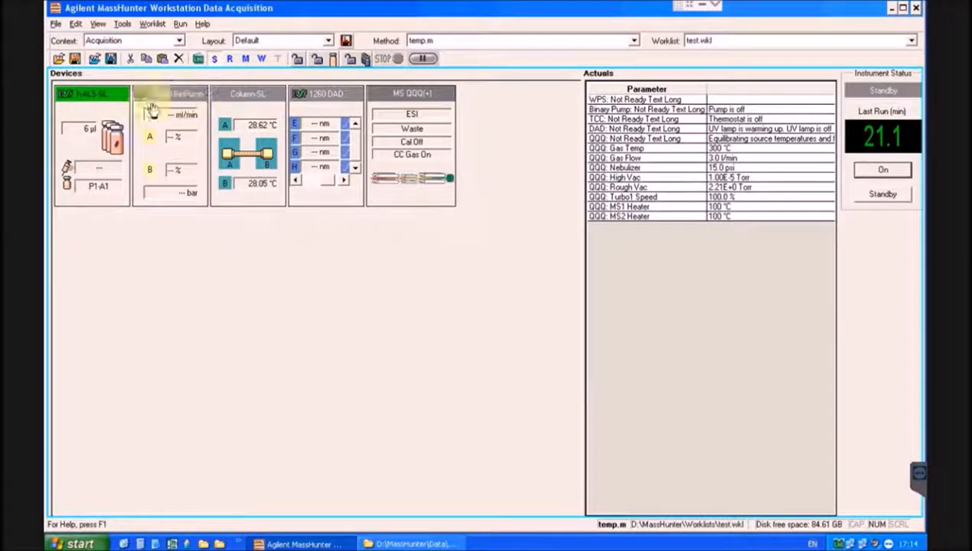
View the binary pump's control options, including automatic turn-on, and cancel without changes
right_click(171, 126)
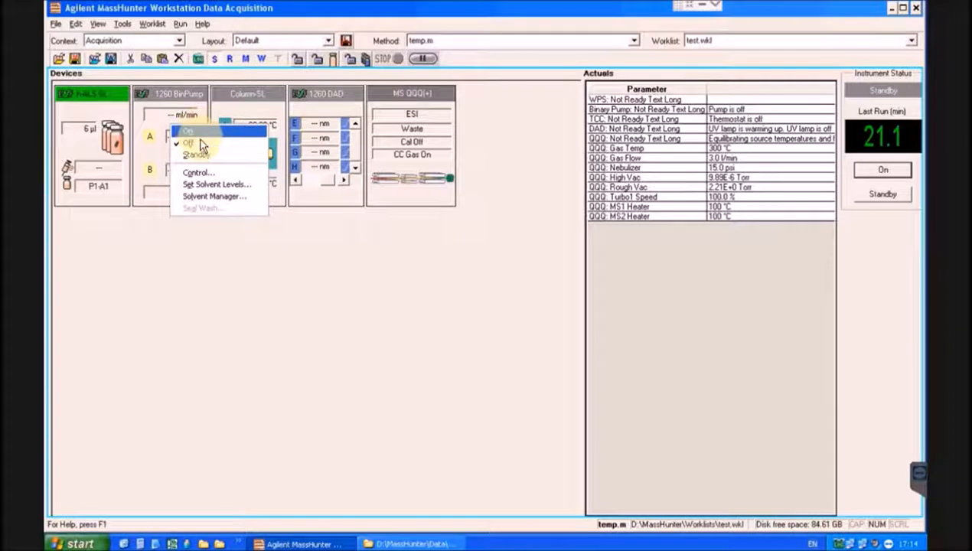
click(212, 170)
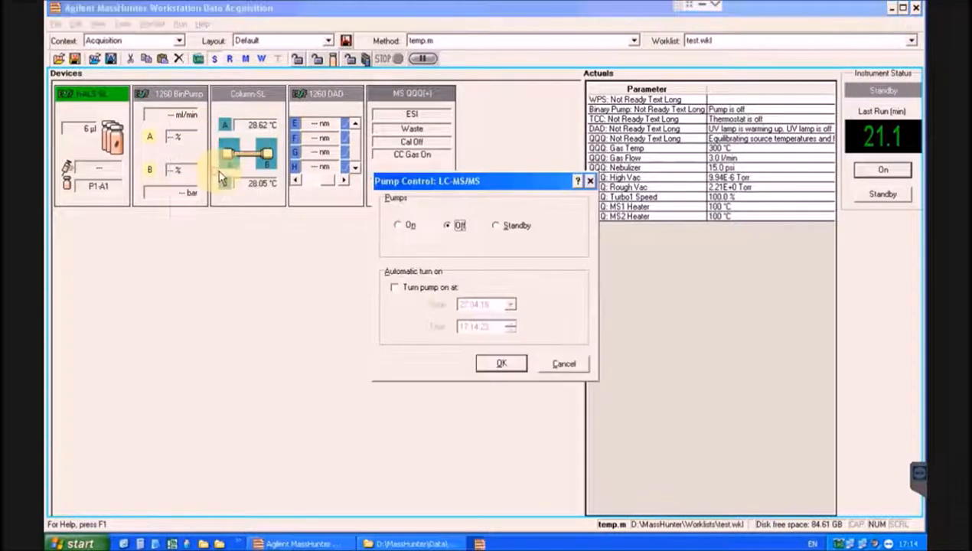
click(556, 369)
Review the binary pump's solvent bottle volumes and low-level options, close them without changes, and look over the pump's remaining commands
right_click(181, 154)
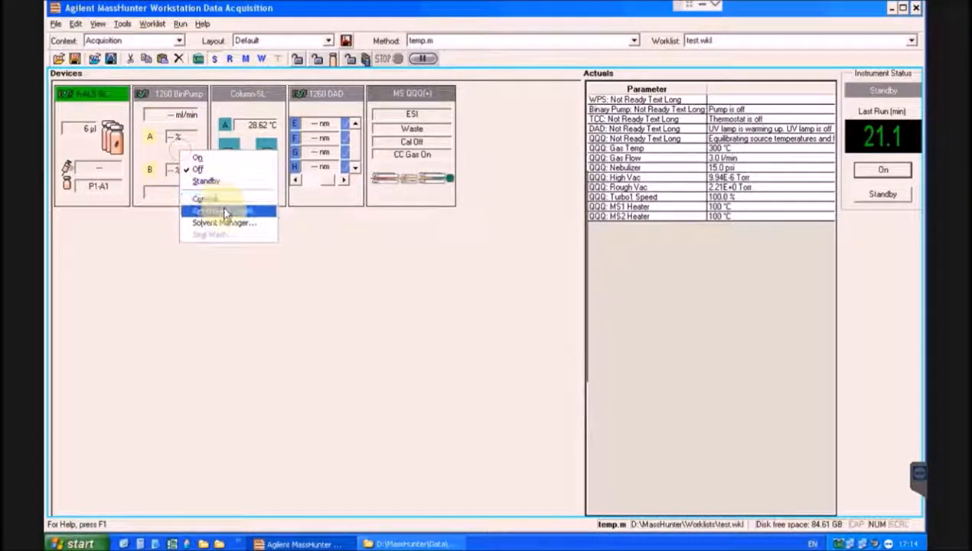
click(225, 211)
drag(500, 184, 335, 224)
drag(273, 271, 243, 295)
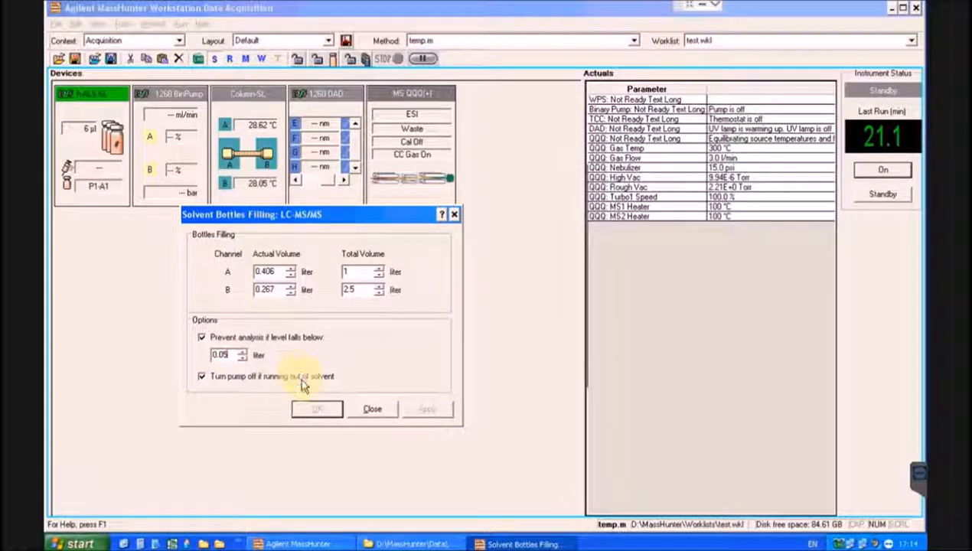
click(371, 412)
right_click(170, 163)
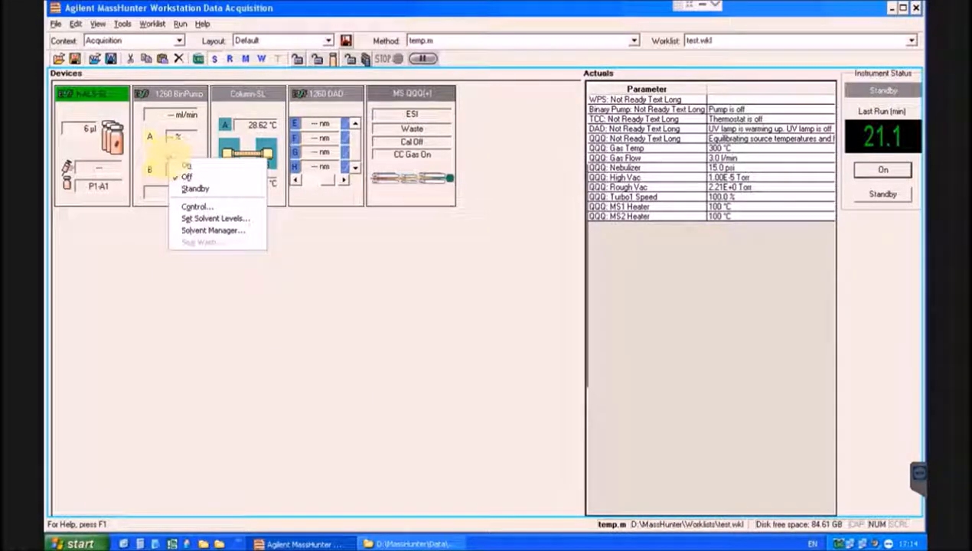
View the column compartment's thermostat, leak detection and automatic turn-on options, and cancel without changes
right_click(255, 136)
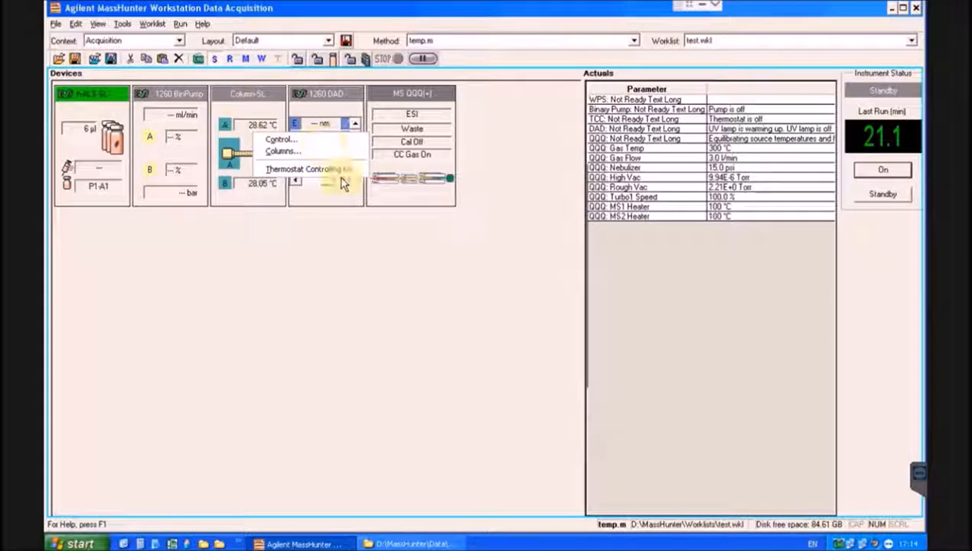
click(309, 145)
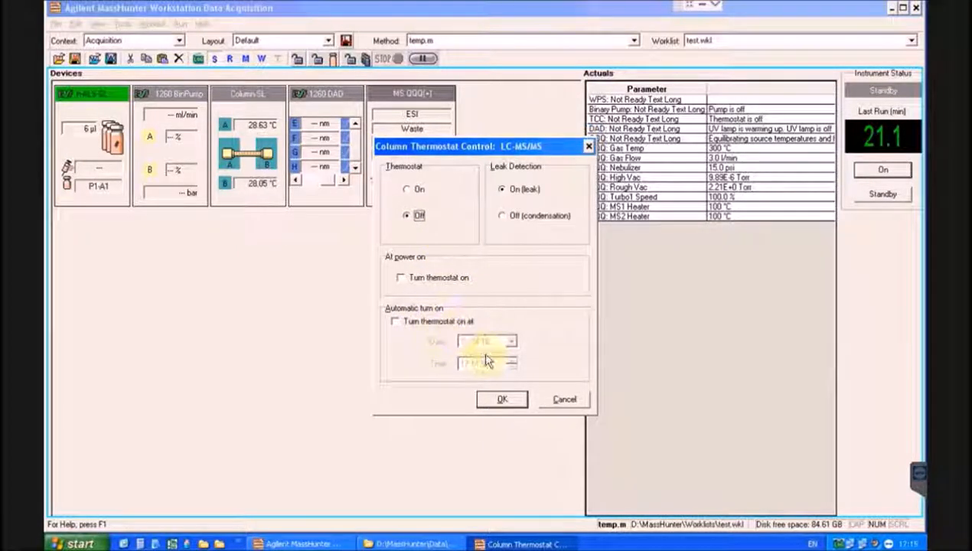
click(561, 399)
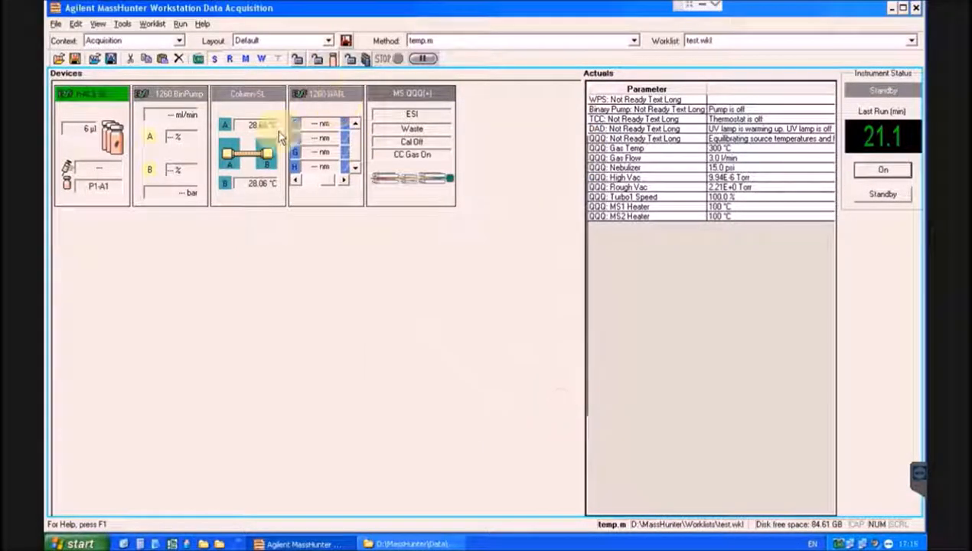
Look over the available commands of the DAD and the MS QQQ, including the LC flow options, without choosing any
right_click(326, 119)
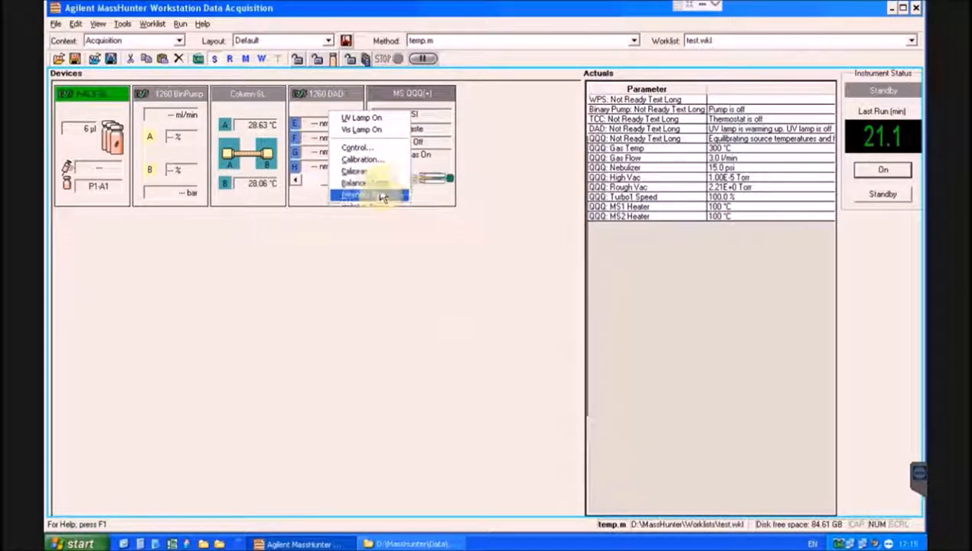
click(365, 341)
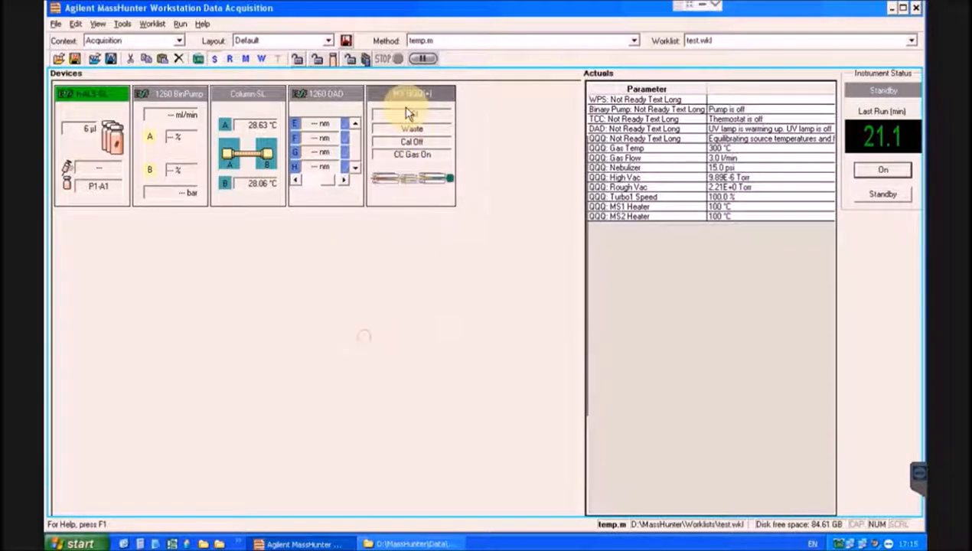
right_click(407, 111)
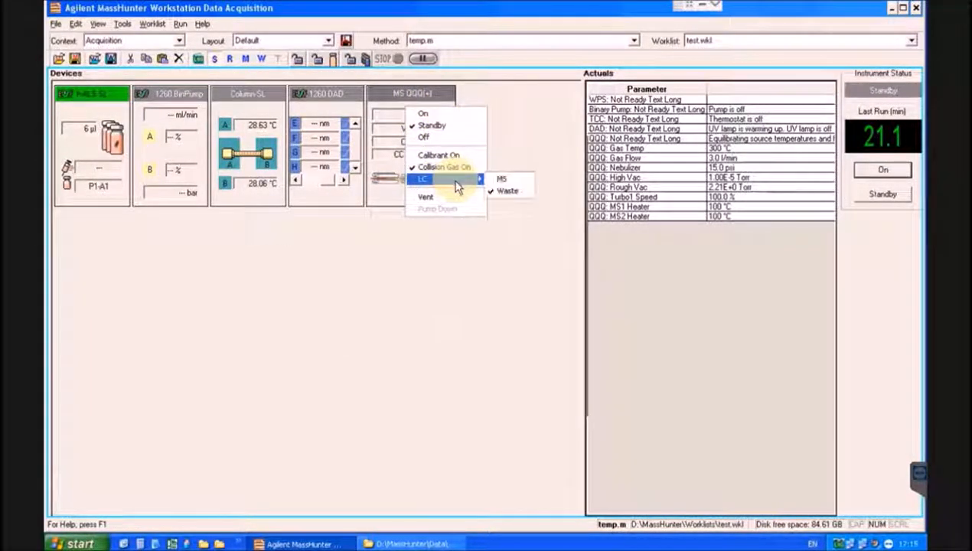
mouse_move(462, 182)
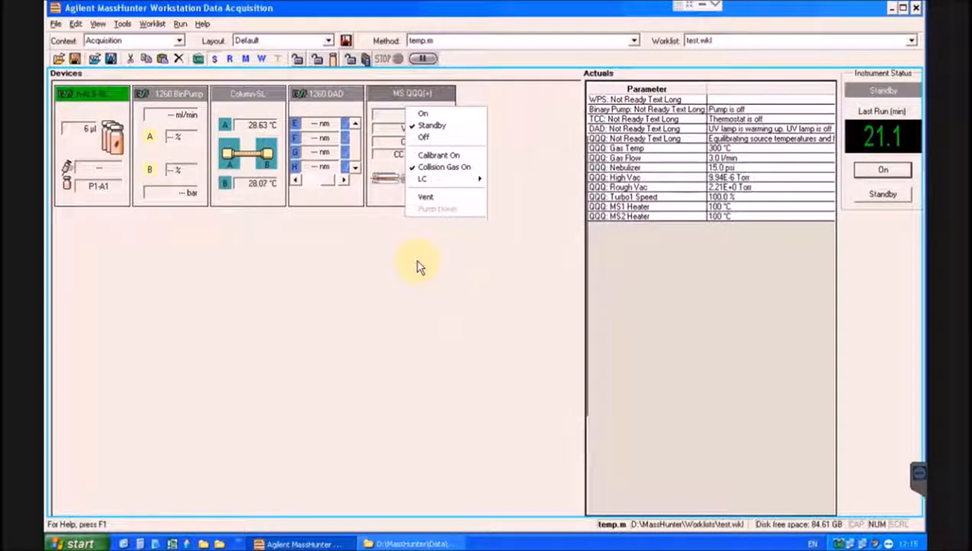
click(385, 247)
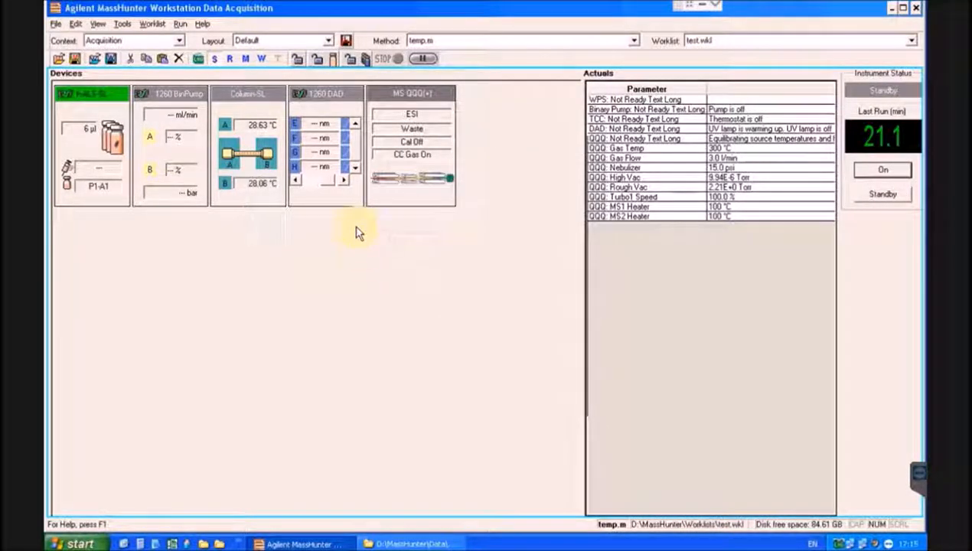